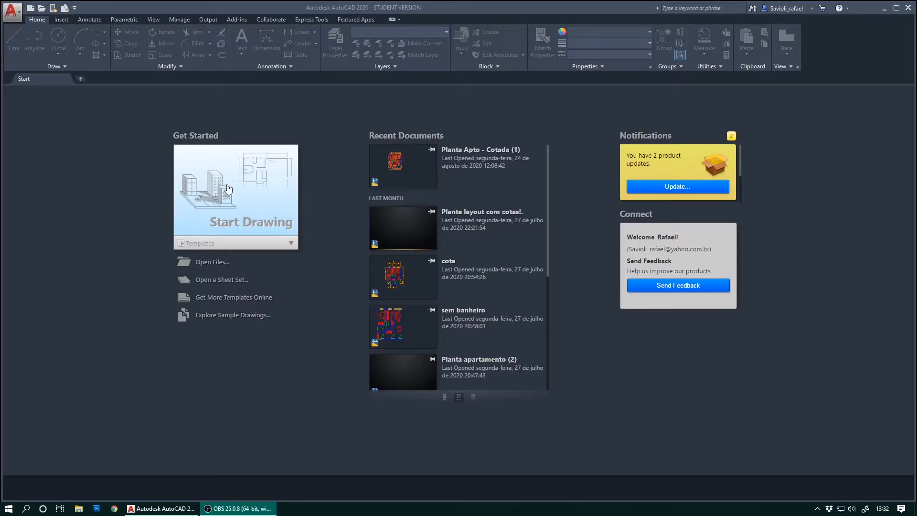
- Start a new blank drawing from the start page and close it again
left_click(291, 244)
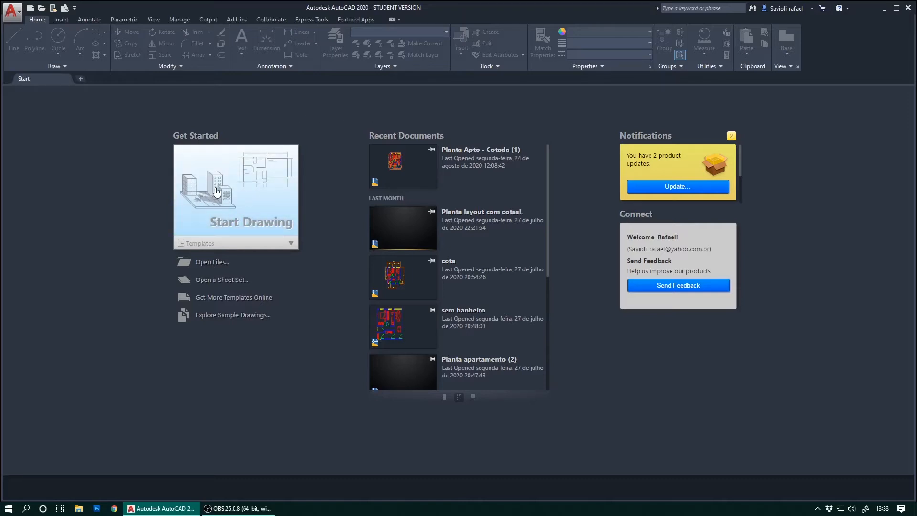
left_click(249, 207)
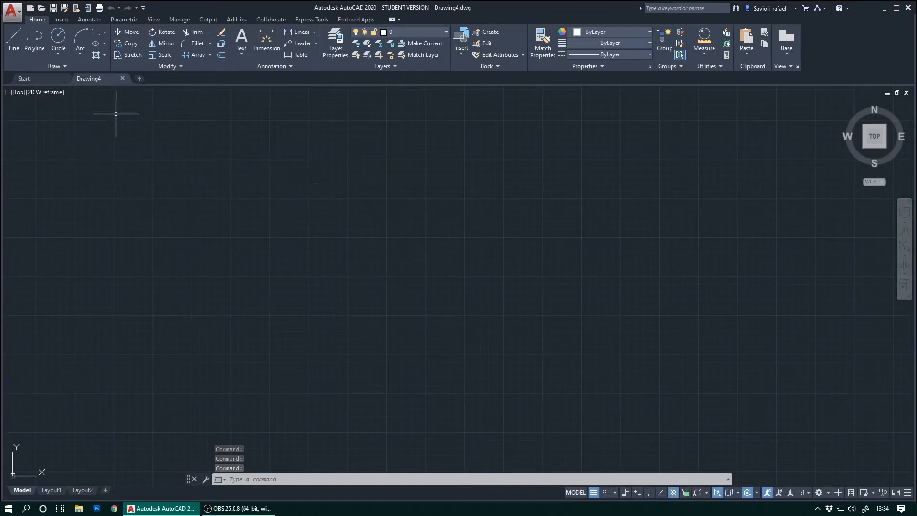
left_click(122, 79)
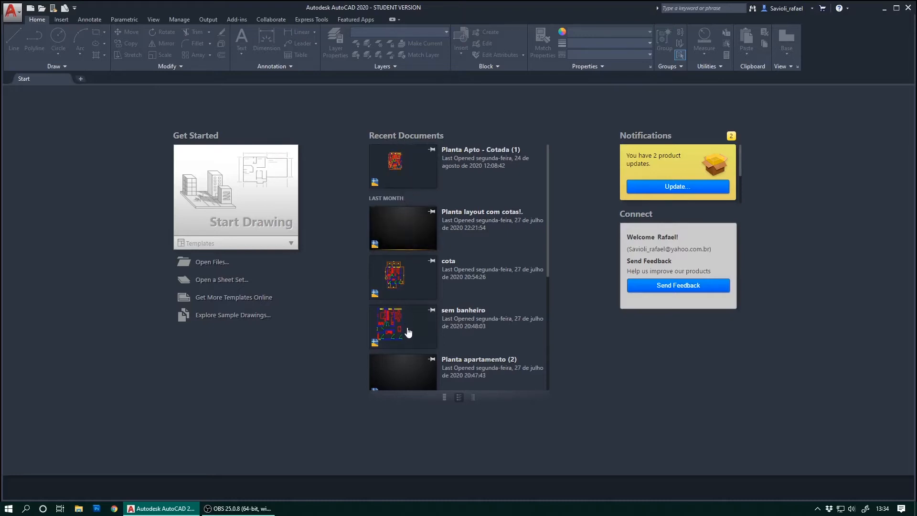
- Browse the recent documents list and look at it in its different display modes
scroll(409, 332, "down", 5)
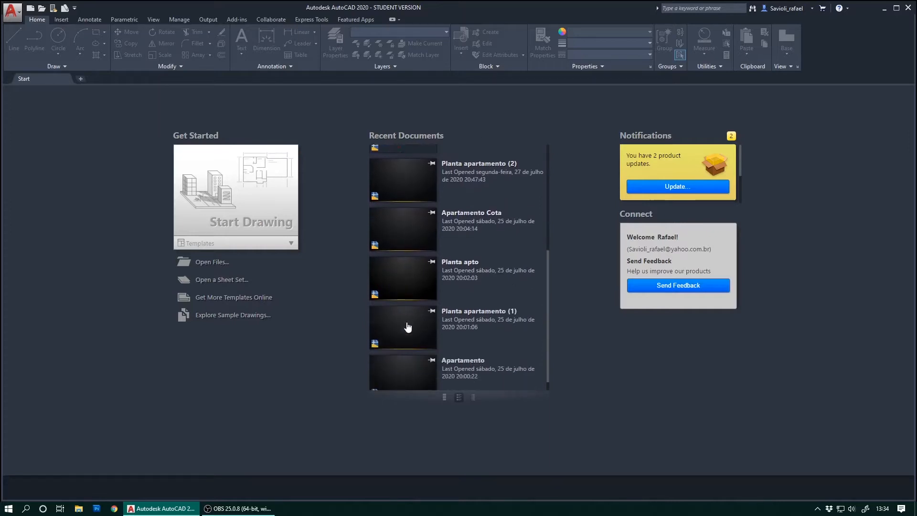
scroll(407, 325, "up", 4)
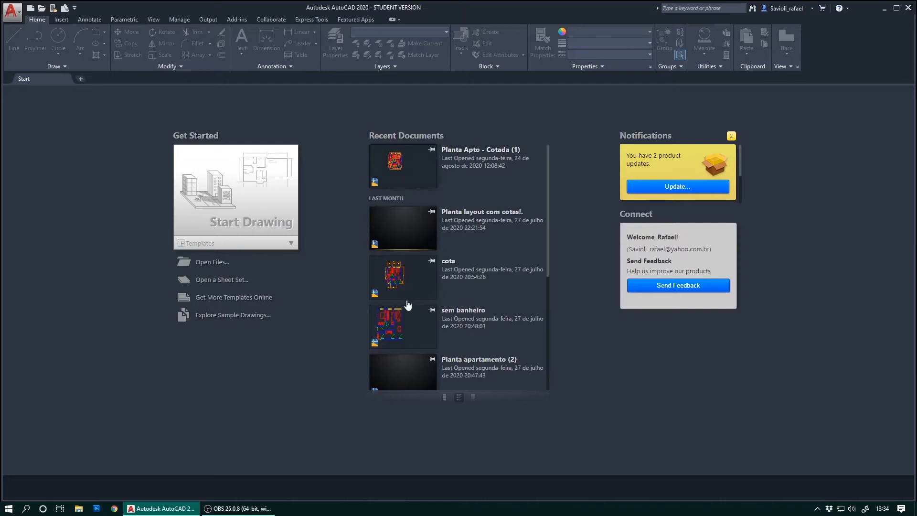
scroll(407, 305, "down", 5)
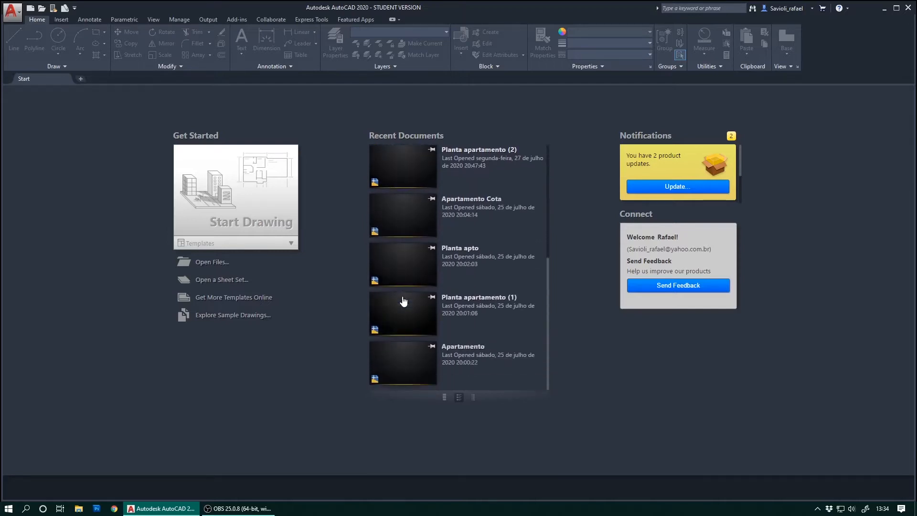
scroll(403, 301, "up", 5)
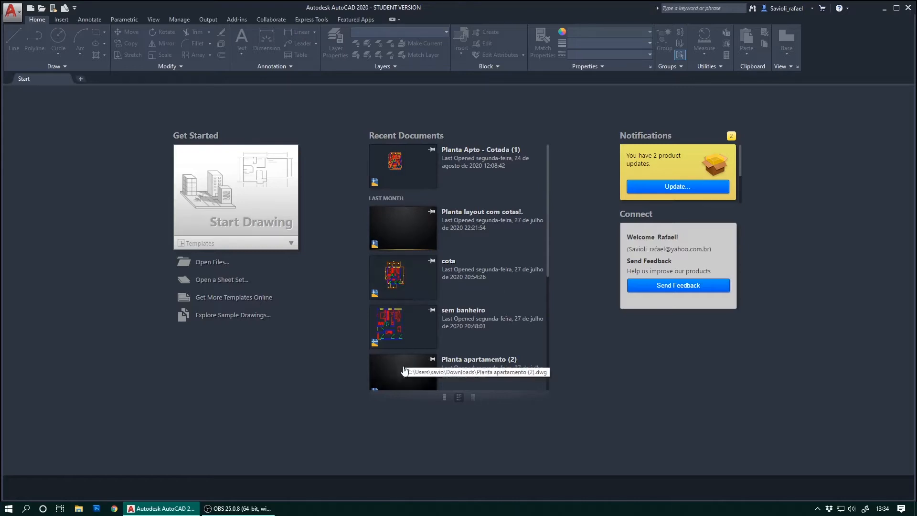
left_click(473, 398)
left_click(459, 398)
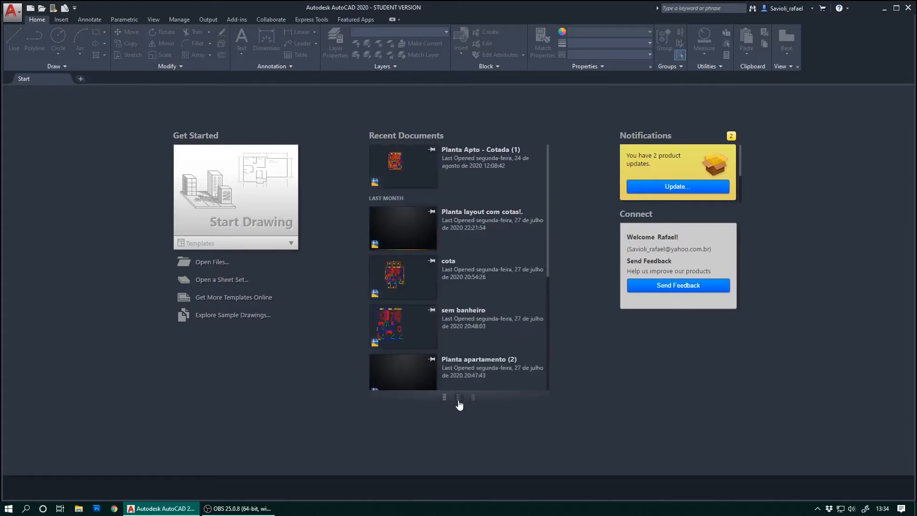
left_click(444, 398)
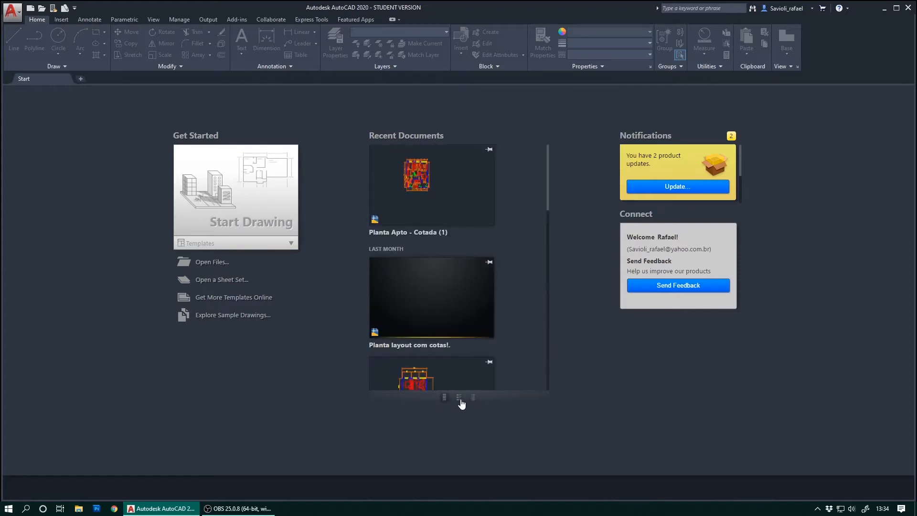
left_click(460, 398)
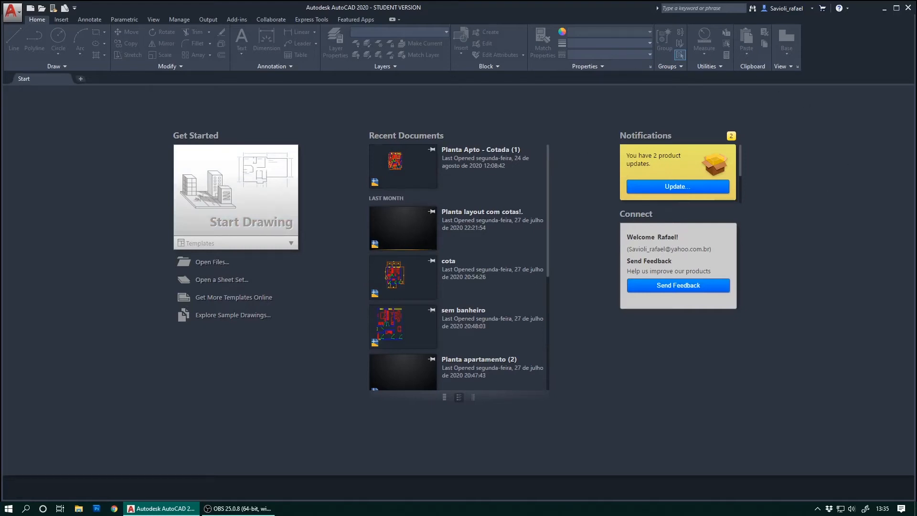
- Start a new blank drawing from the start page
left_click(243, 198)
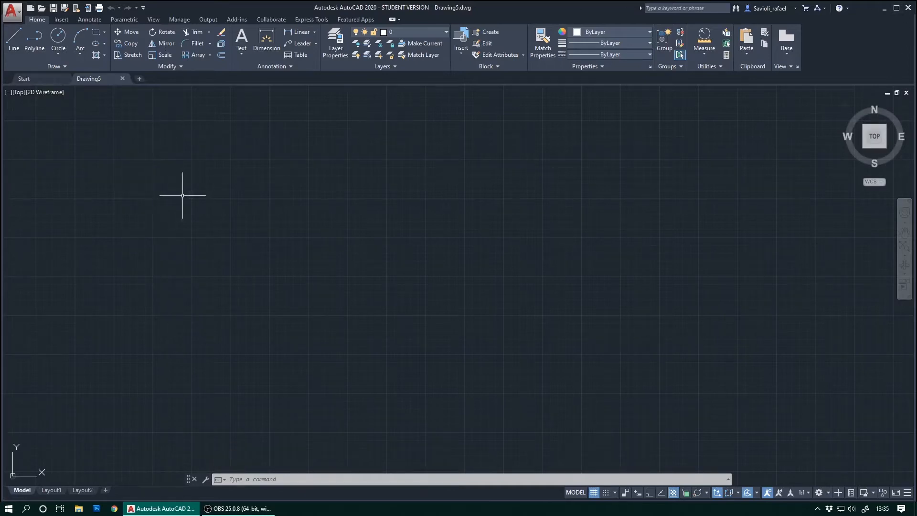
scroll(352, 255, "down", 1)
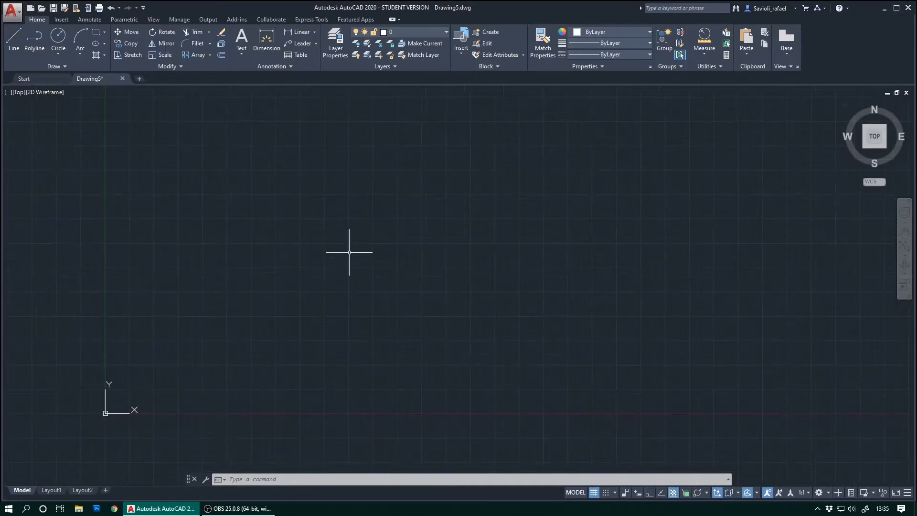
scroll(349, 253, "down", 1)
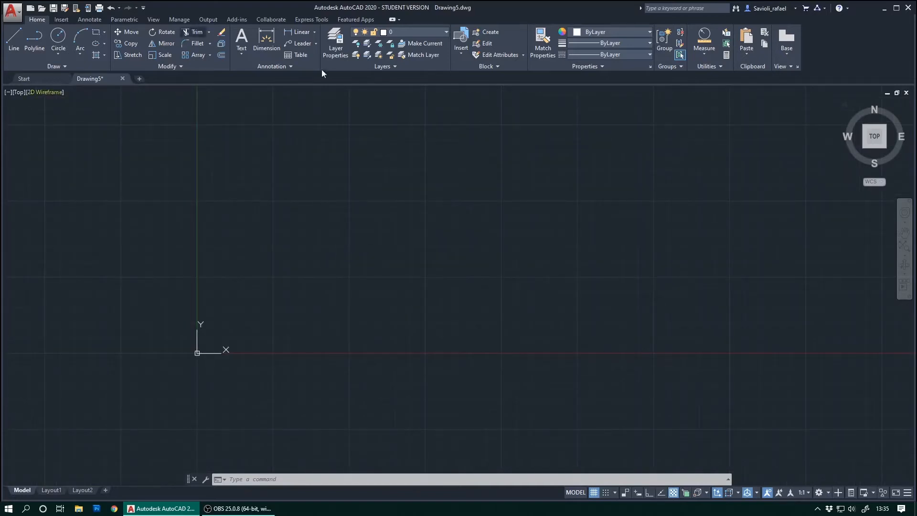
middle_click_drag(430, 227, 350, 325)
middle_click_drag(485, 292, 422, 302)
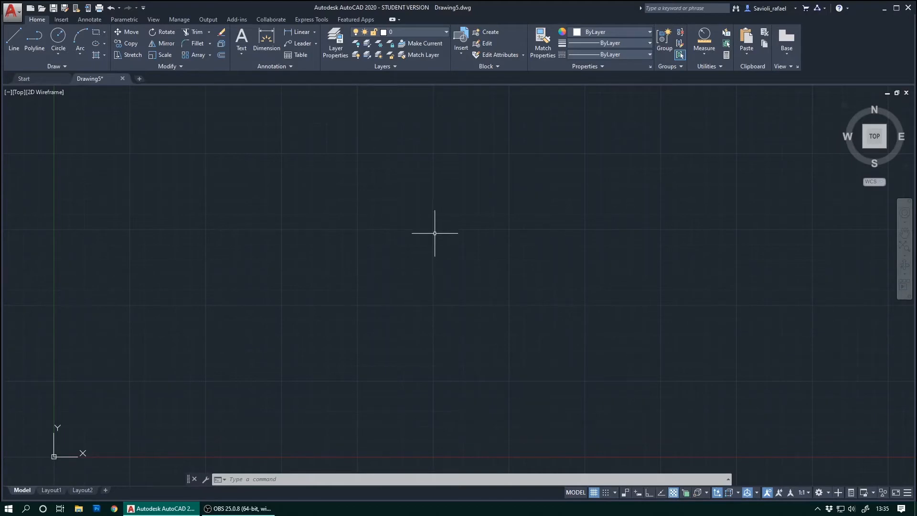
left_click(13, 43)
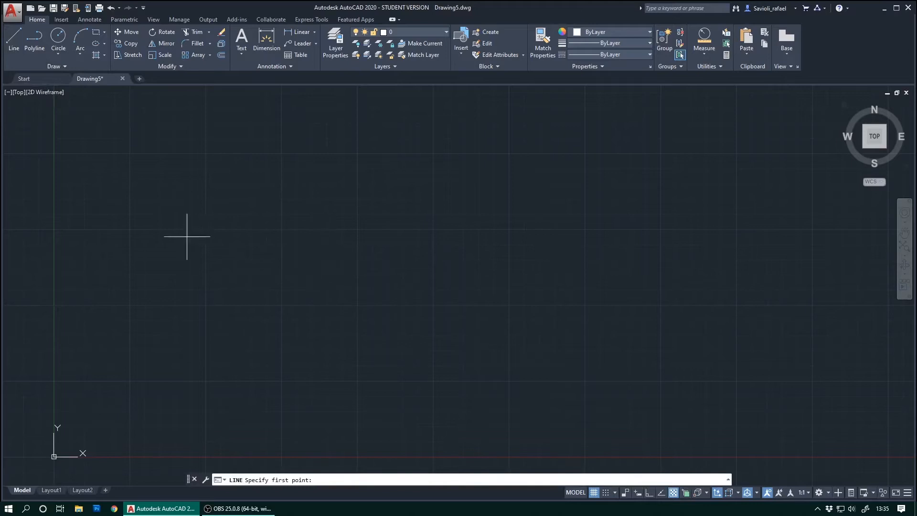
left_click(324, 254)
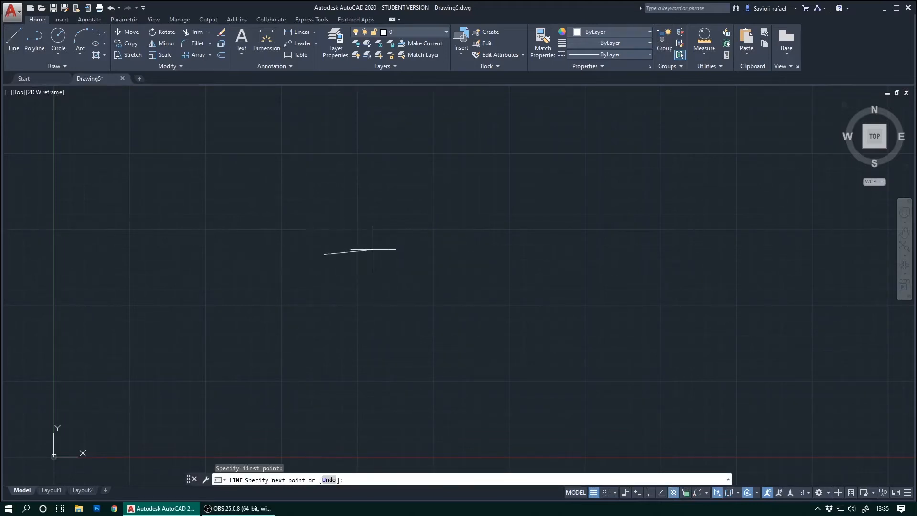
key("Escape")
key("Escape")
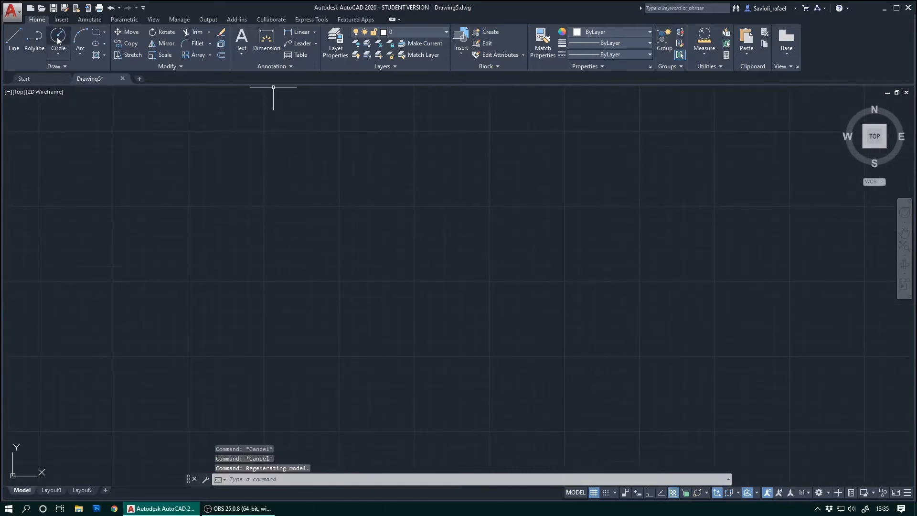
- Draw a small circle with a radius of about 186 units up and to the right of the origin
left_click(58, 41)
left_click(385, 199)
left_click(392, 204)
scroll(411, 229, "down", 1)
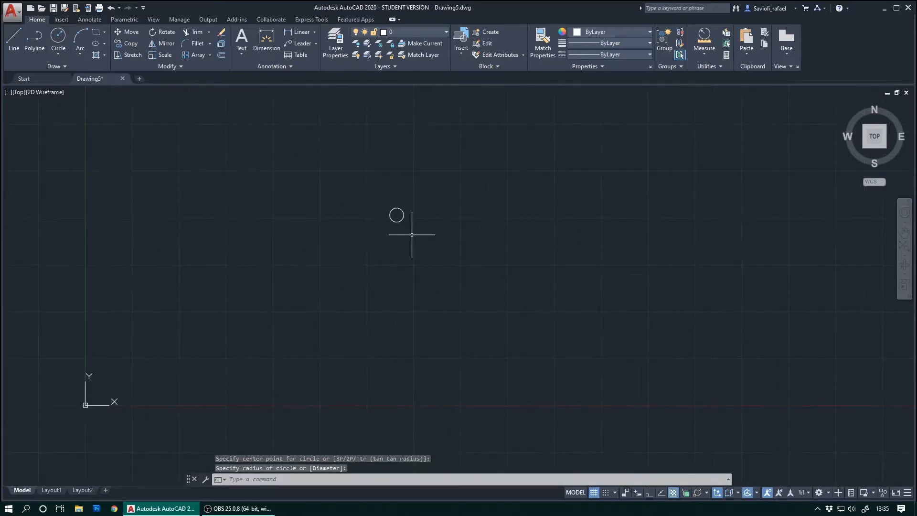
- Examine the circle's apparent size and its place relative to the origin at distant and close zoom levels
scroll(412, 234, "down", 6)
scroll(436, 250, "down", 2)
middle_click_drag(435, 252, 181, 416)
scroll(256, 321, "down", 2)
scroll(279, 320, "down", 2)
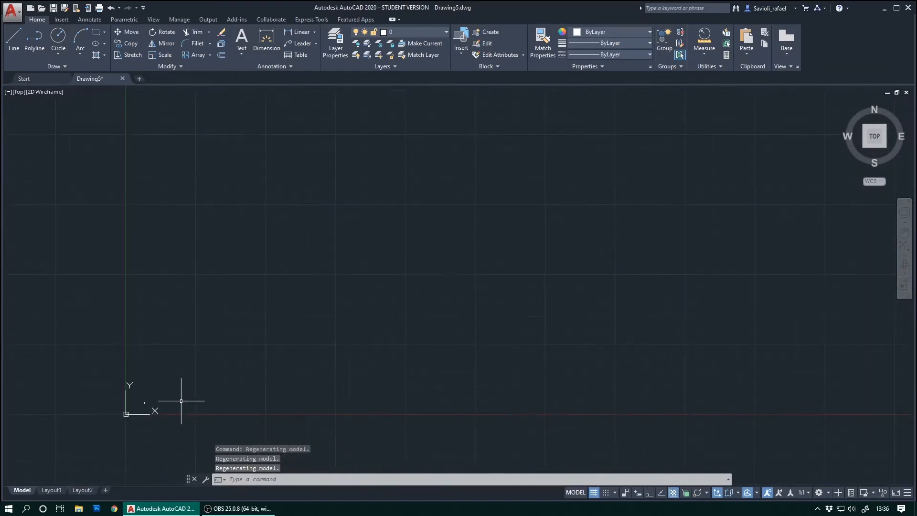
scroll(181, 401, "down", 2)
scroll(182, 399, "down", 4)
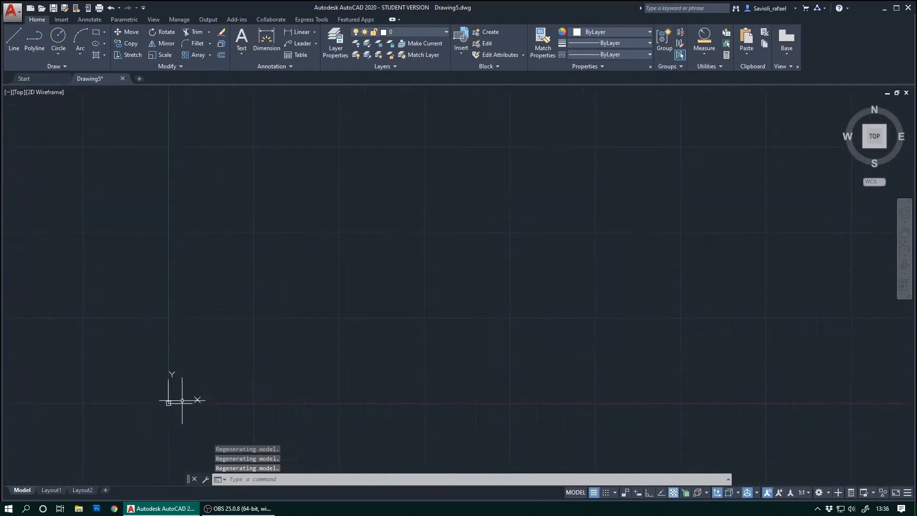
scroll(183, 401, "up", 5)
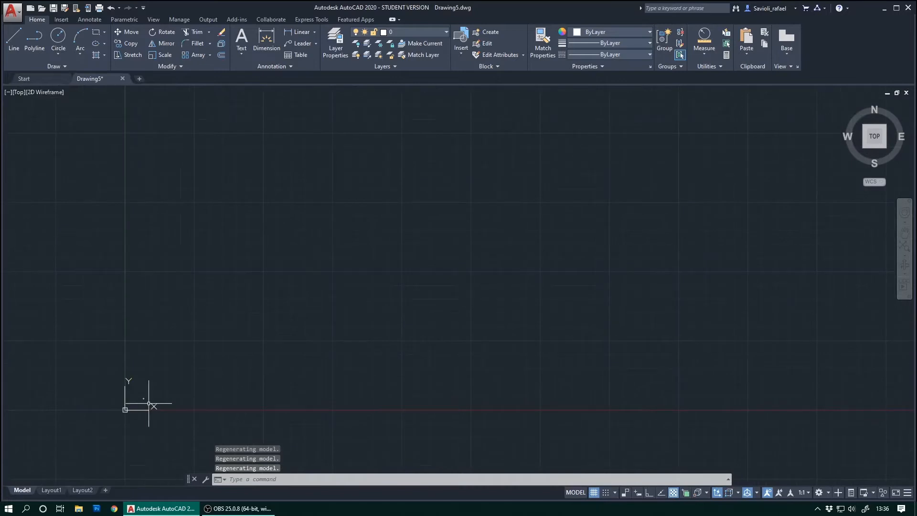
scroll(136, 394, "up", 8)
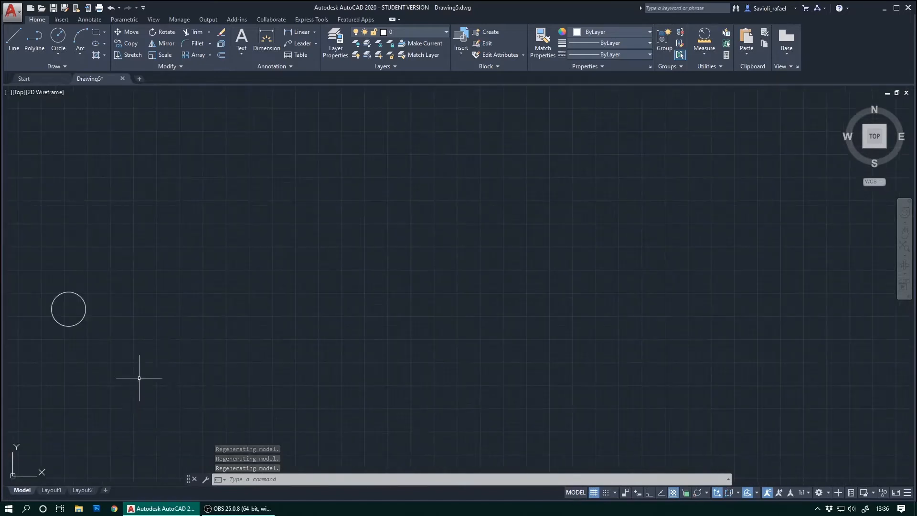
middle_click_drag(165, 358, 376, 388)
middle_click_drag(301, 386, 346, 385)
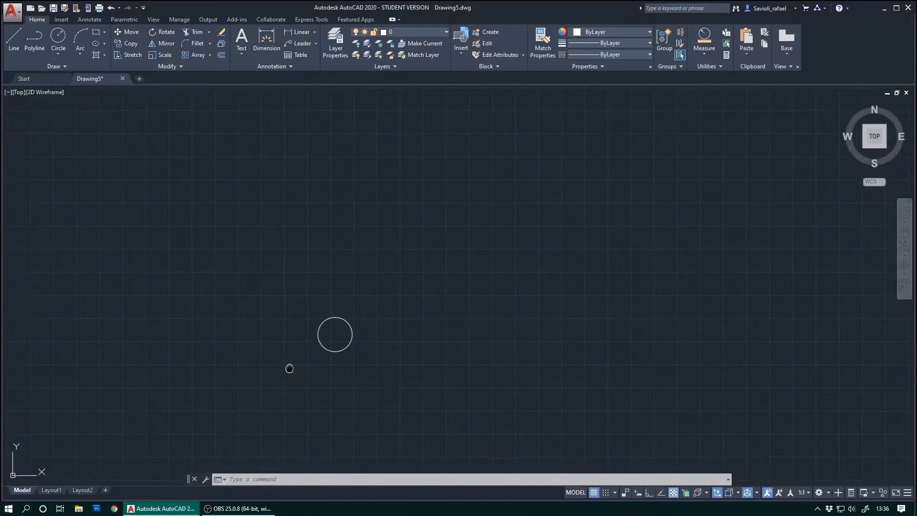
middle_click_drag(289, 368, 334, 356)
scroll(362, 350, "up", 2)
scroll(378, 354, "up", 2)
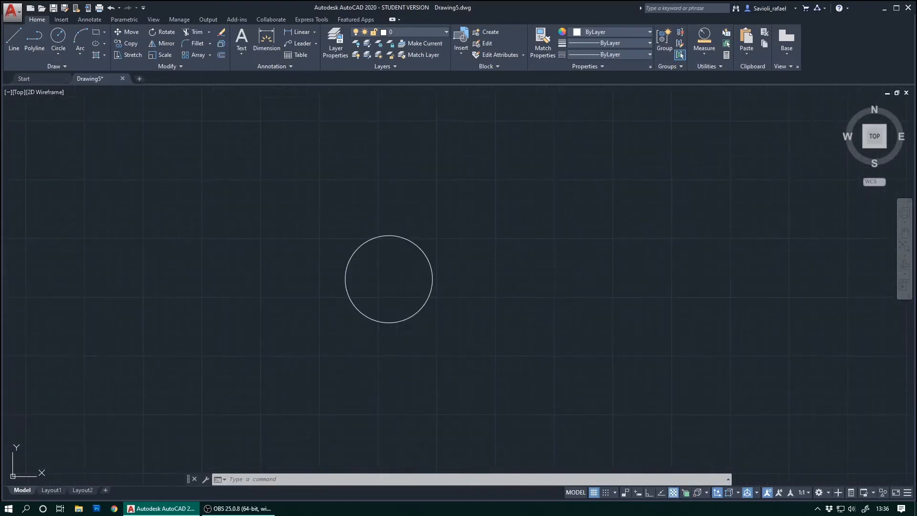
- Delete the circle
left_click(408, 335)
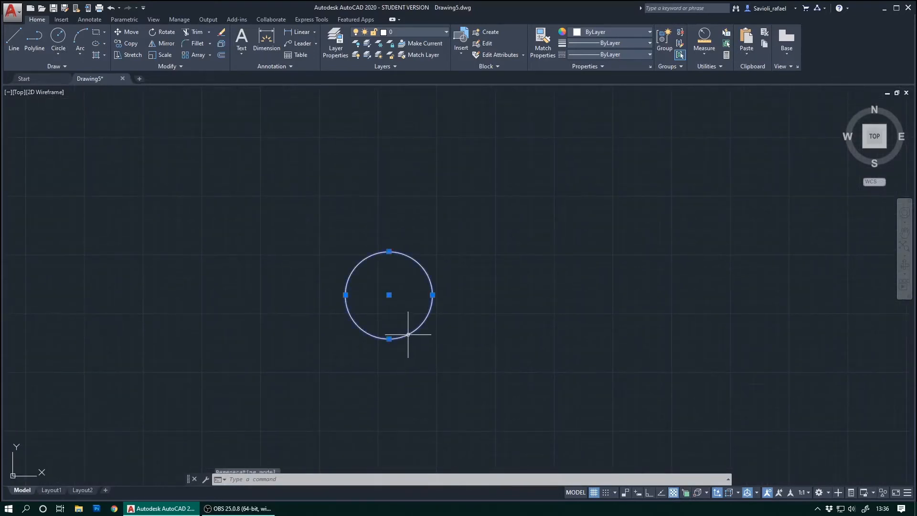
key("Delete")
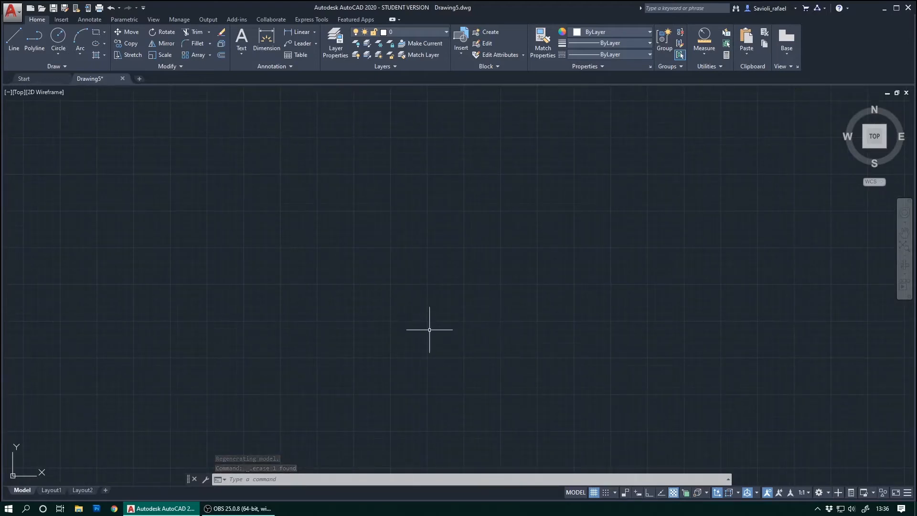
- Draw a new circle by centre and radius in the empty area up and to the right of the origin
scroll(429, 330, "down", 4)
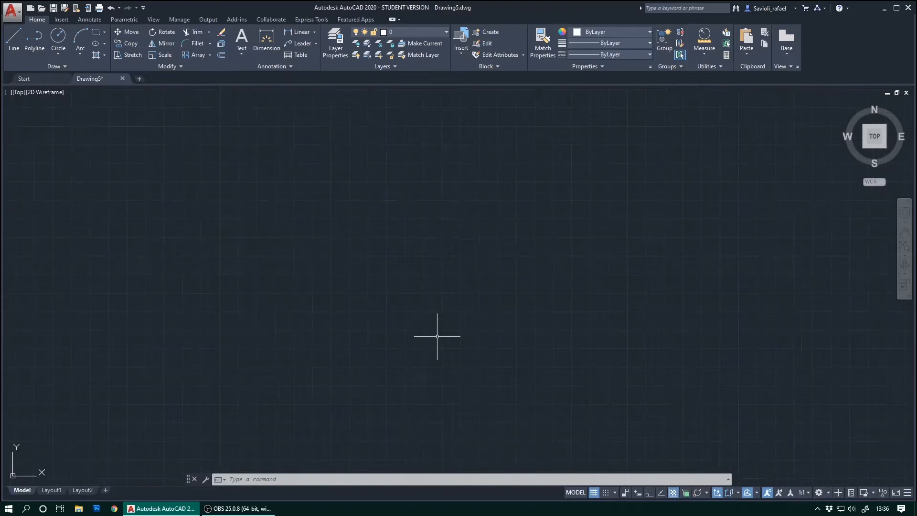
scroll(437, 336, "up", 4)
scroll(428, 324, "up", 7)
scroll(454, 327, "down", 2)
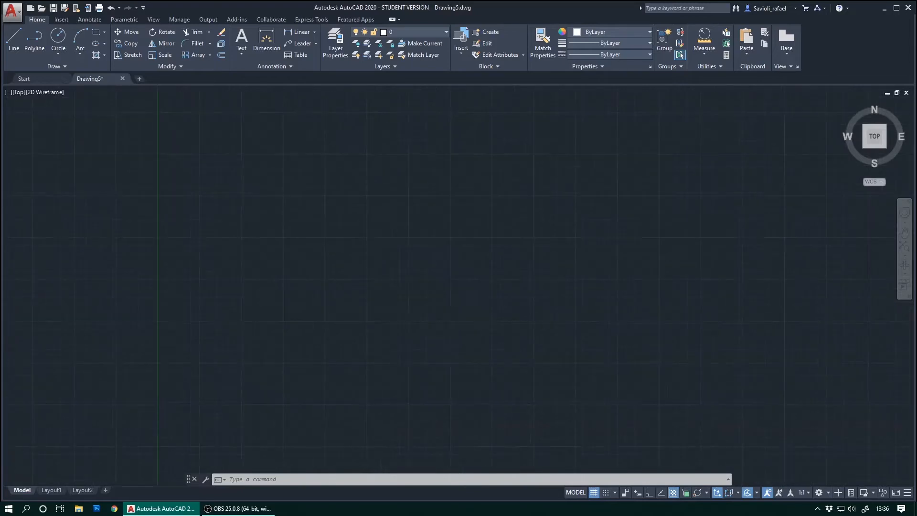
middle_click_drag(487, 329, 398, 329)
scroll(487, 331, "up", 2)
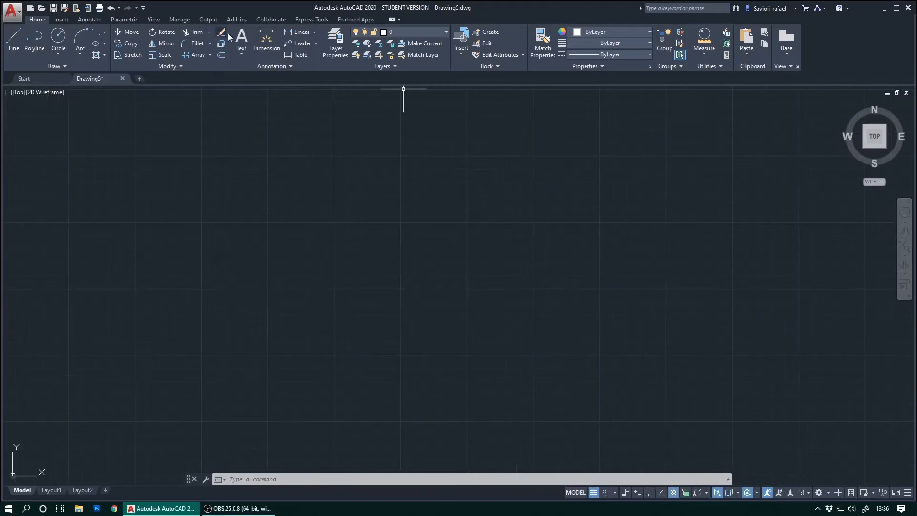
left_click(59, 38)
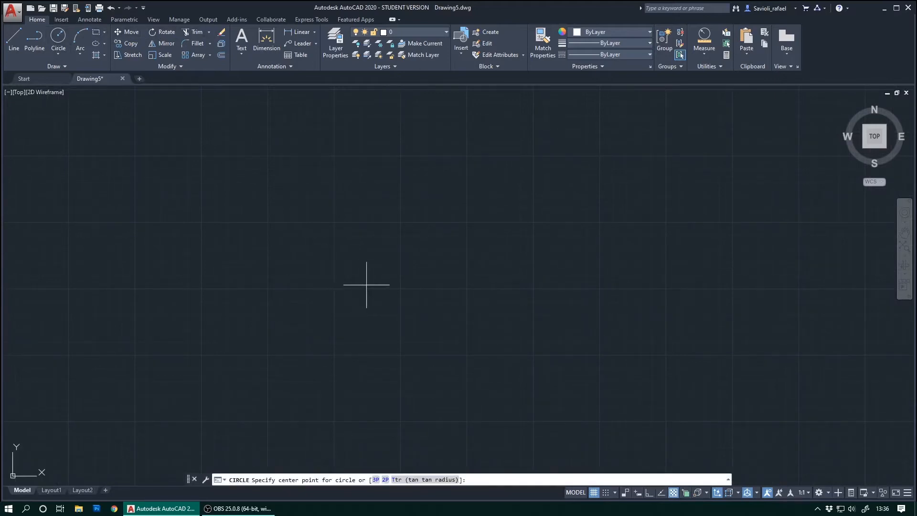
left_click(365, 296)
left_click(397, 306)
- Inspect the new circle from far away and close up
scroll(361, 314, "down", 3)
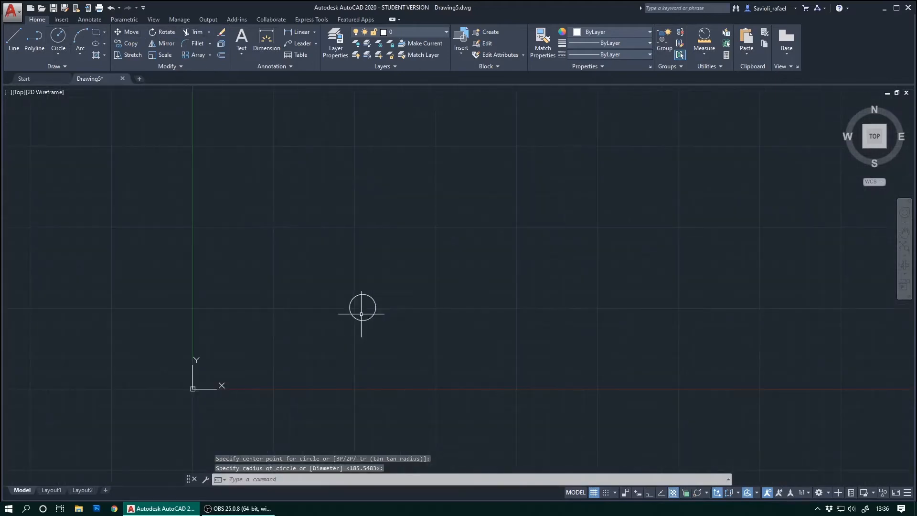
scroll(375, 321, "down", 2)
scroll(376, 327, "up", 2)
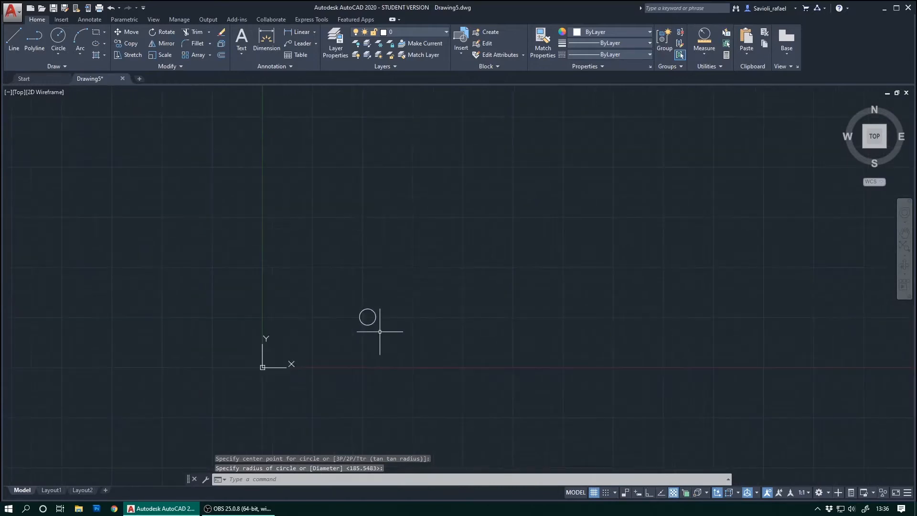
scroll(370, 329, "up", 4)
scroll(368, 327, "up", 2)
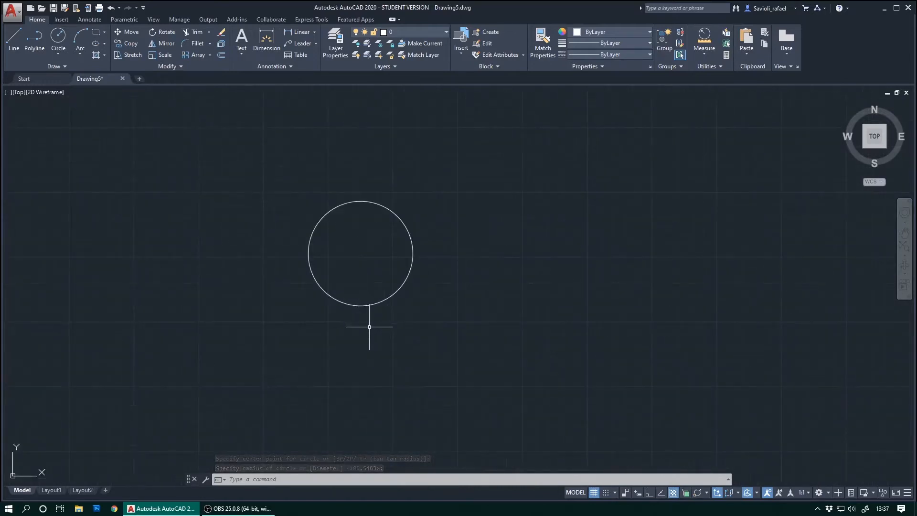
scroll(365, 287, "up", 2)
middle_click_drag(356, 265, 417, 292)
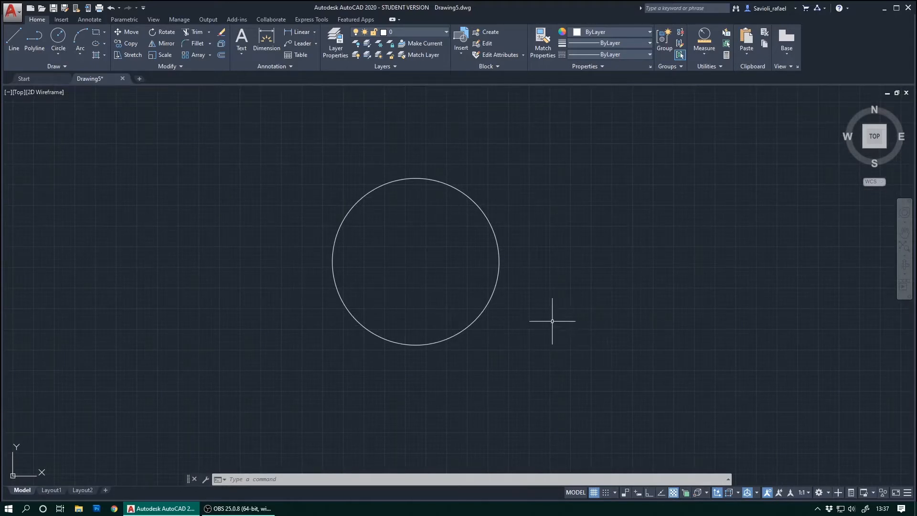
scroll(547, 322, "up", 2)
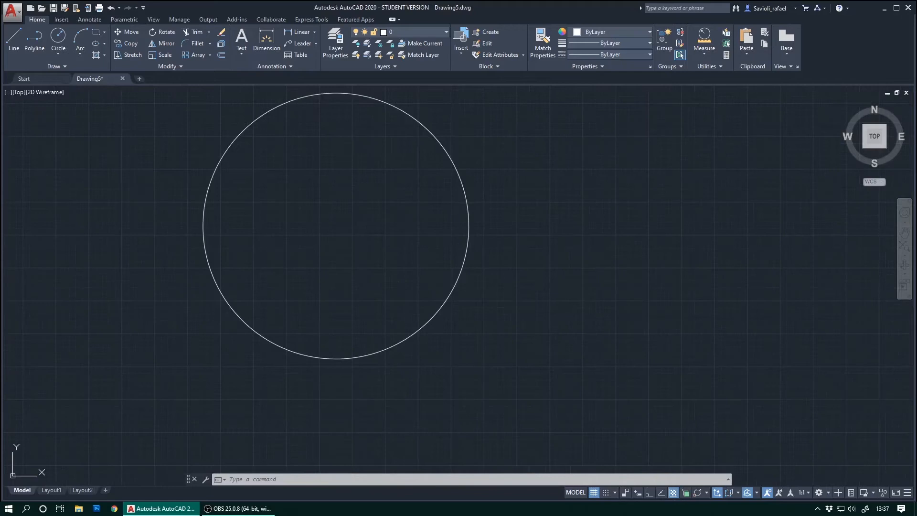
- Examine the circle at several magnifications and reposition it within the drawing area
mouse_move(547, 322)
middle_mouse_down()
mouse_move(621, 348)
mouse_move(596, 198)
mouse_move(520, 382)
mouse_move(813, 325)
mouse_move(592, 285)
mouse_move(528, 339)
mouse_move(678, 300)
mouse_move(534, 339)
mouse_move(557, 356)
mouse_move(516, 342)
mouse_move(673, 327)
mouse_move(516, 275)
mouse_move(425, 330)
mouse_move(640, 380)
mouse_move(422, 354)
mouse_move(600, 354)
mouse_move(503, 352)
middle_mouse_up()
scroll(503, 352, "up", 5)
scroll(543, 358, "up", 2)
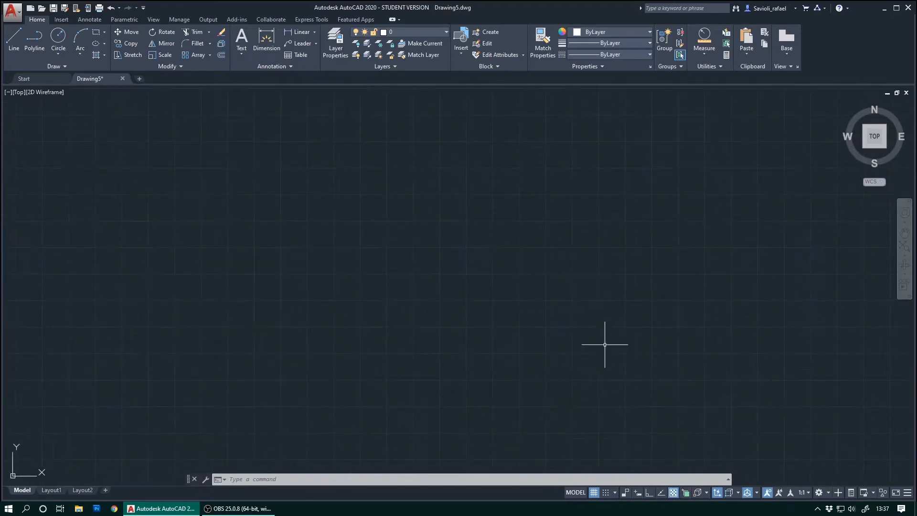
scroll(569, 342, "down", 4)
scroll(522, 333, "down", 5)
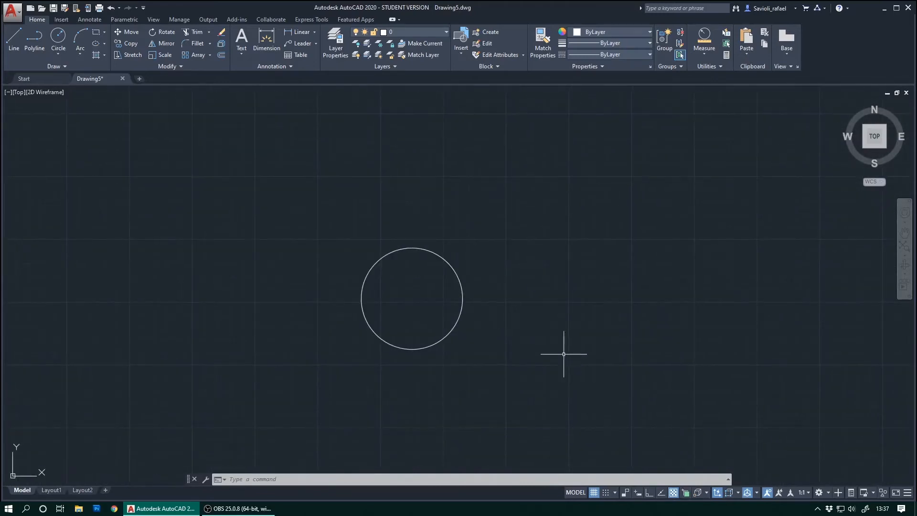
scroll(588, 360, "down", 1)
middle_click_drag(355, 312, 444, 326)
middle_click_drag(389, 305, 432, 332)
scroll(615, 359, "down", 2)
scroll(510, 356, "up", 2)
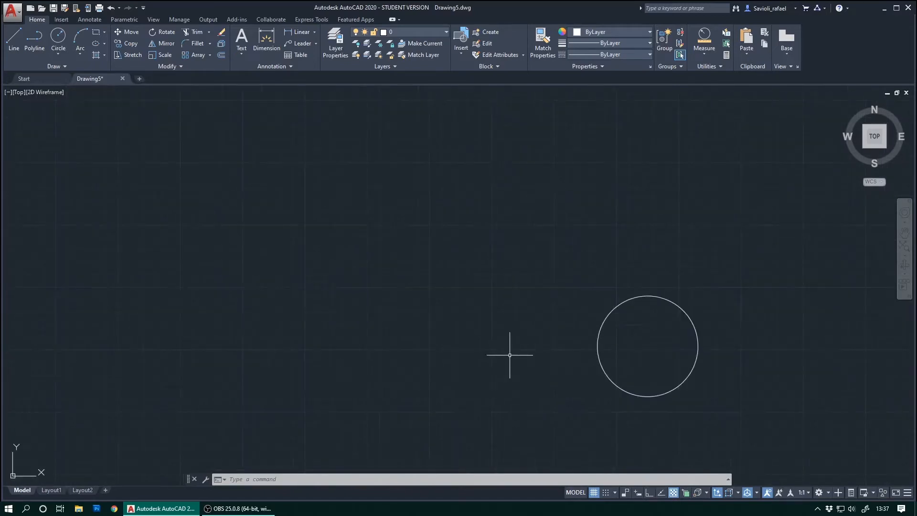
middle_click_drag(617, 348, 490, 345)
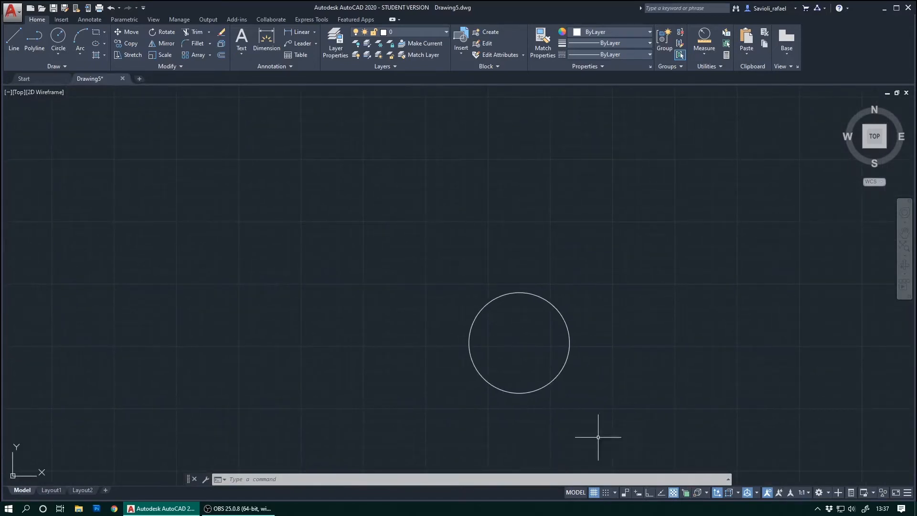
- Delete the circle from the drawing
left_click(471, 328)
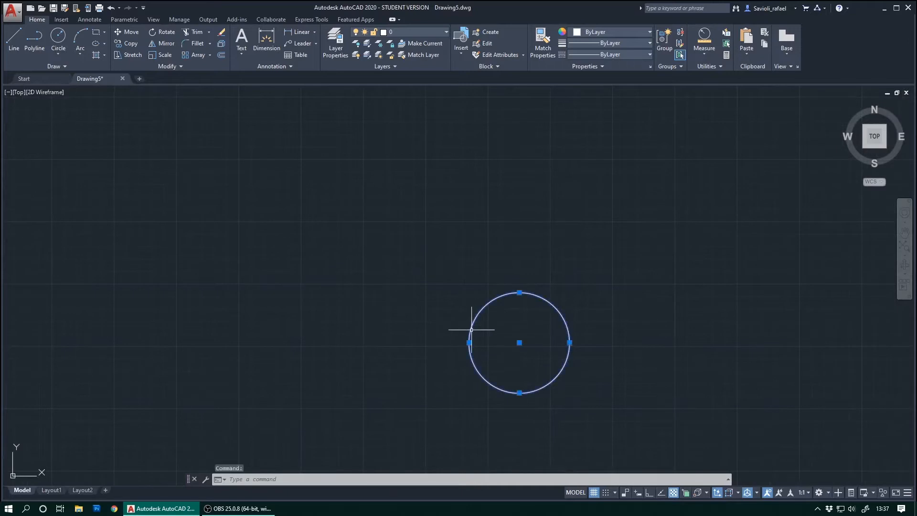
key("Delete")
scroll(415, 313, "down", 4)
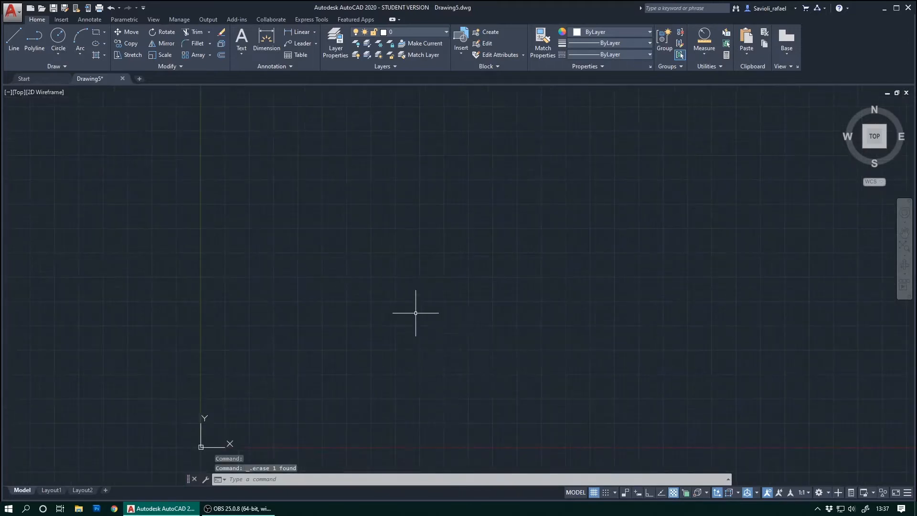
middle_click_drag(494, 322, 364, 342)
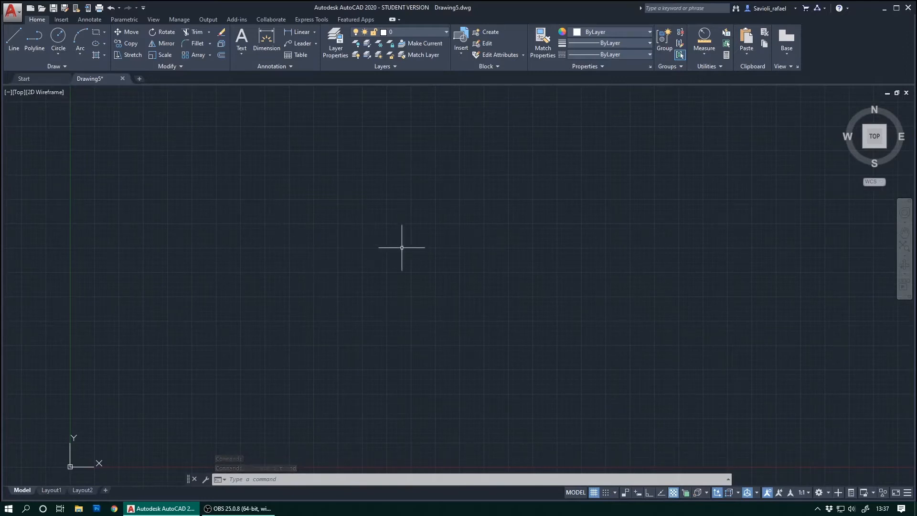
middle_click_drag(458, 242, 390, 288)
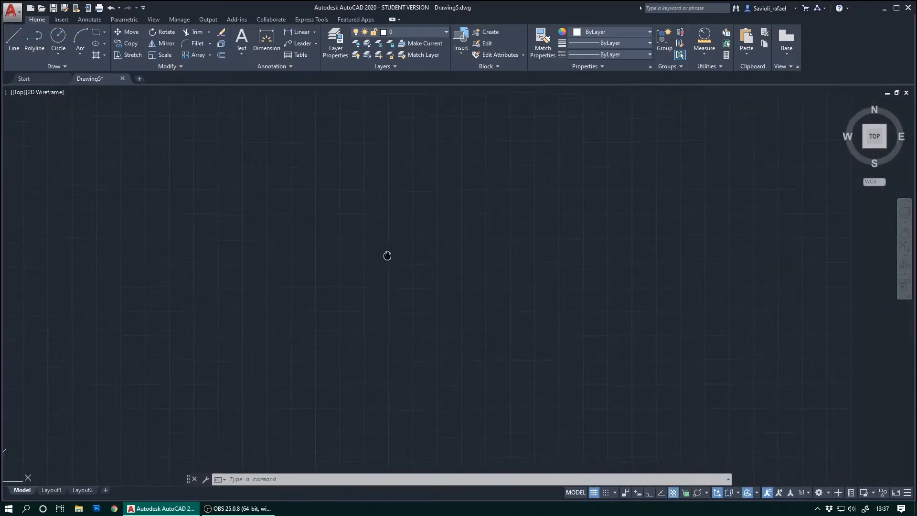
scroll(385, 249, "down", 2)
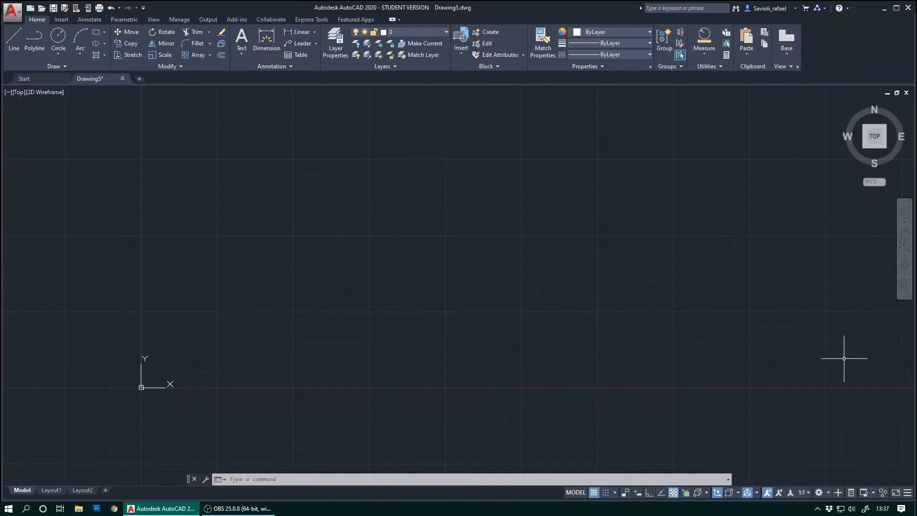
mouse_move(581, 276)
middle_mouse_down()
mouse_move(488, 305)
mouse_move(452, 365)
middle_mouse_up()
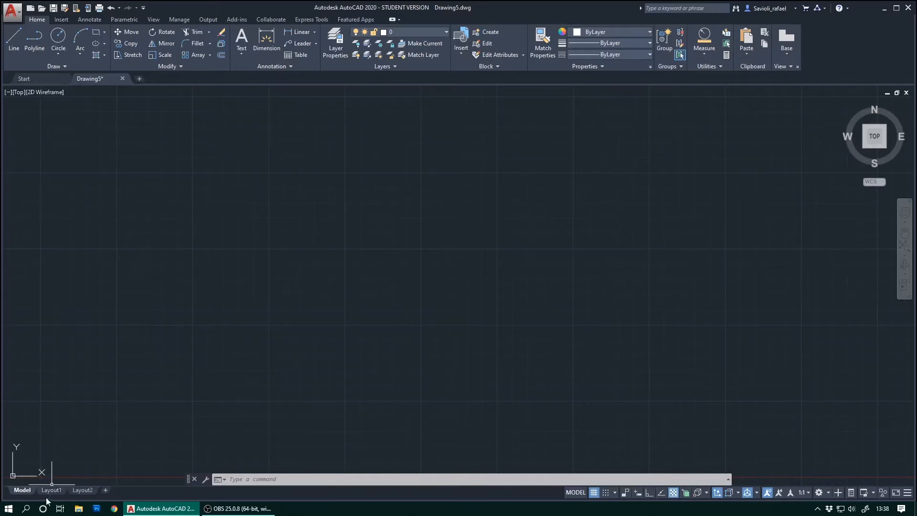
- View the paper space sheets of Layout1 and Layout2
mouse_move(47, 491)
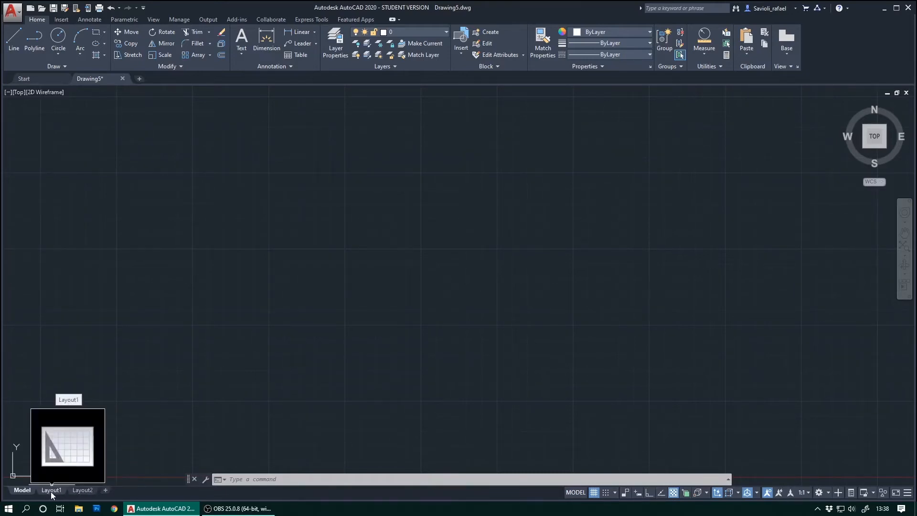
left_click(51, 490)
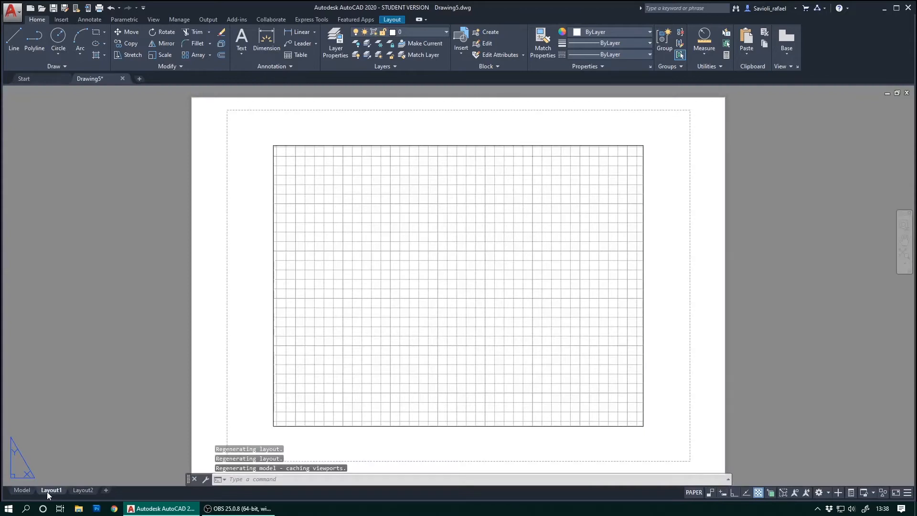
left_click(83, 490)
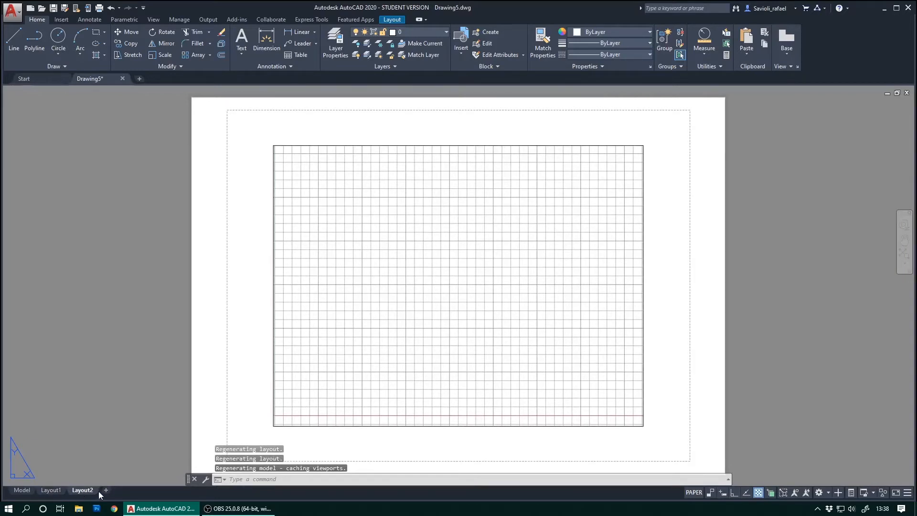
- Add two new layouts after Layout2, and compare the Layout1 and Layout2 sheets
left_click(106, 491)
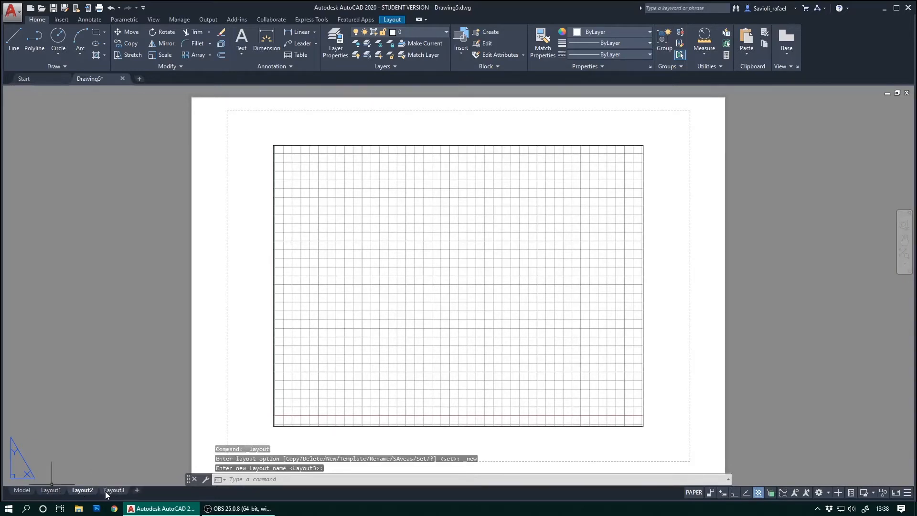
left_click(137, 491)
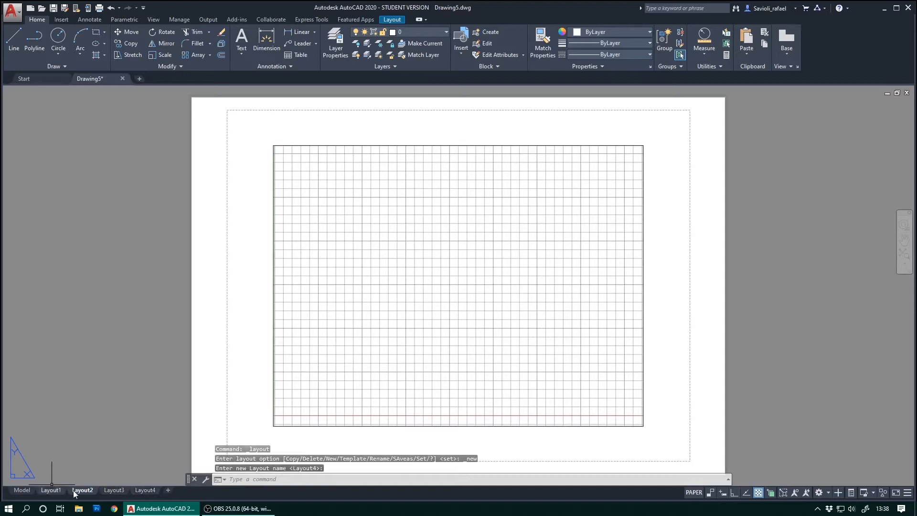
key("Escape")
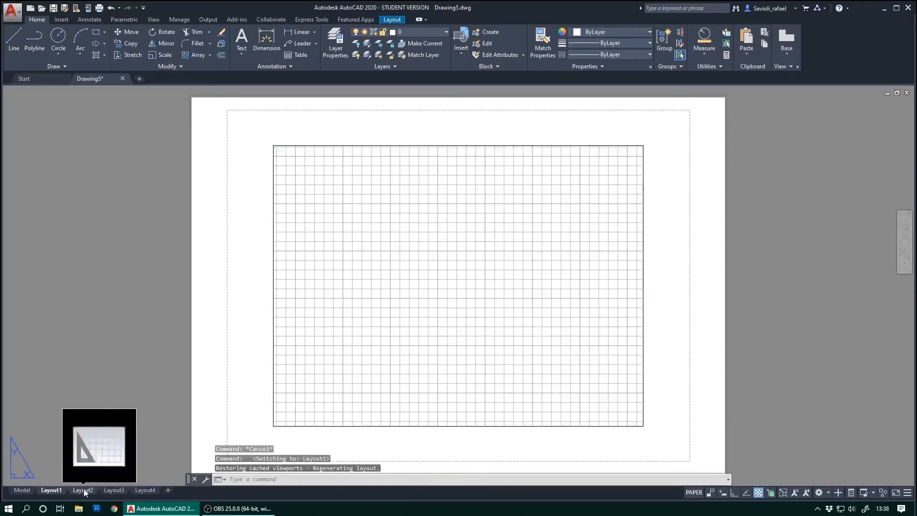
left_click(83, 492)
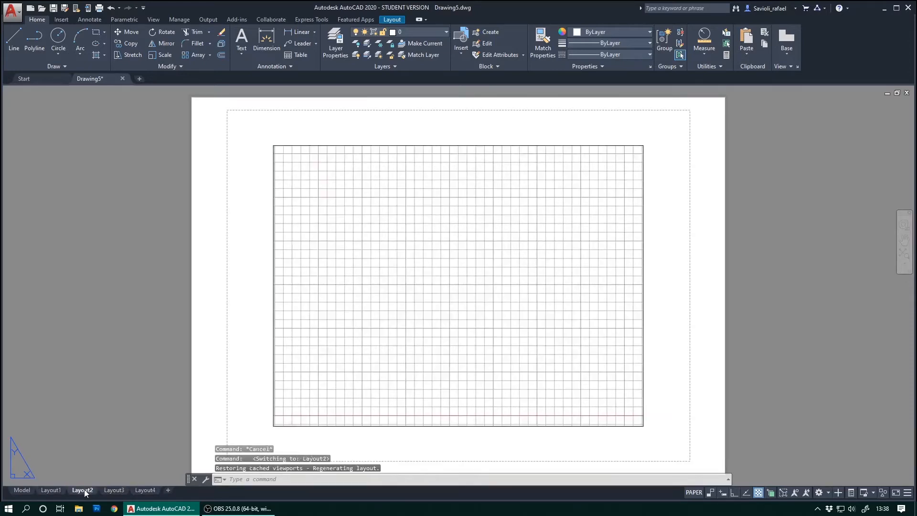
- Rename Layout1 as "layout"
left_click(52, 492)
right_click(52, 491)
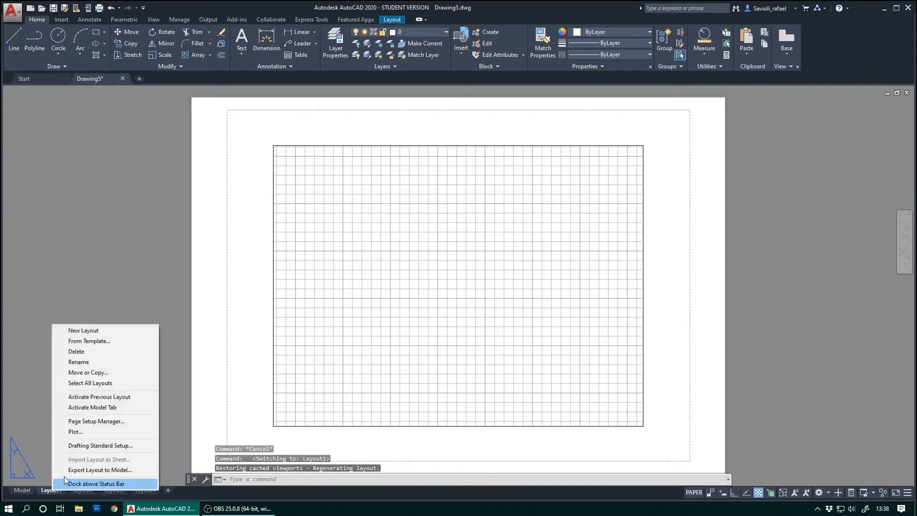
left_click(86, 364)
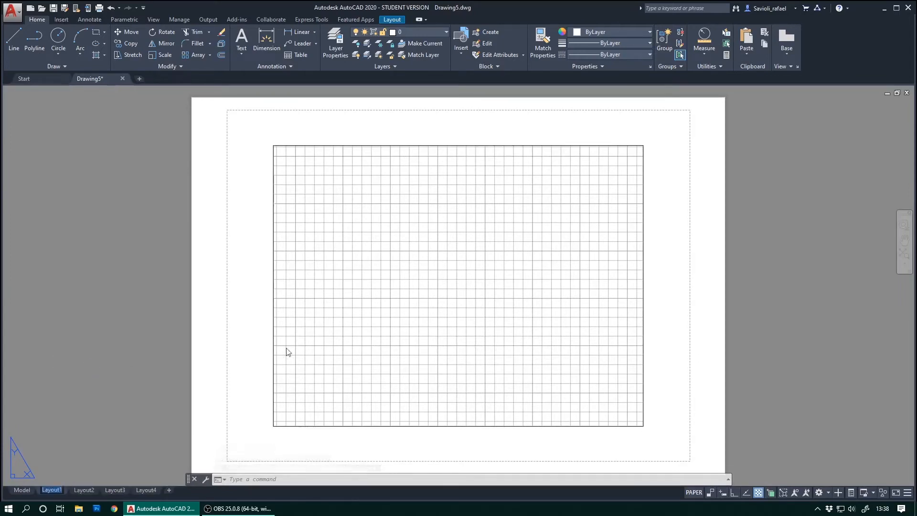
type("layout")
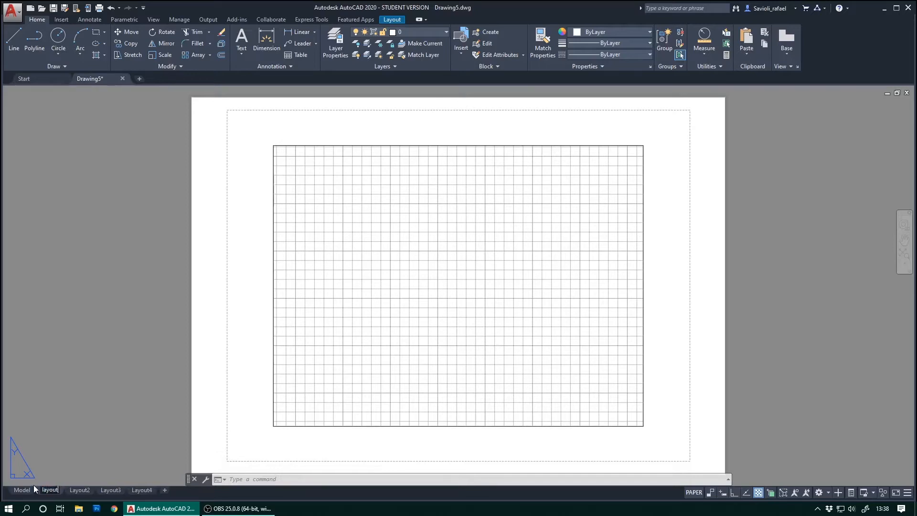
- Rename Layout2 as "Paginaçao" and make it the current layout
right_click(73, 489)
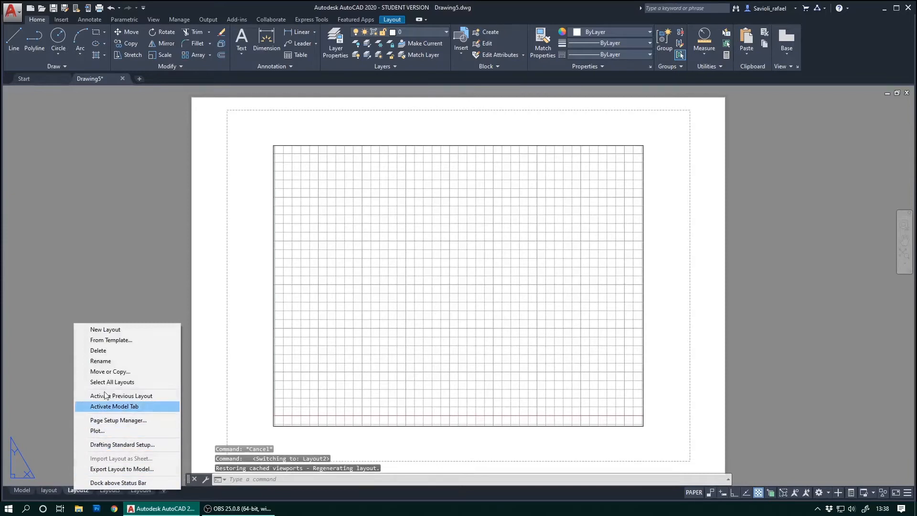
left_click(107, 364)
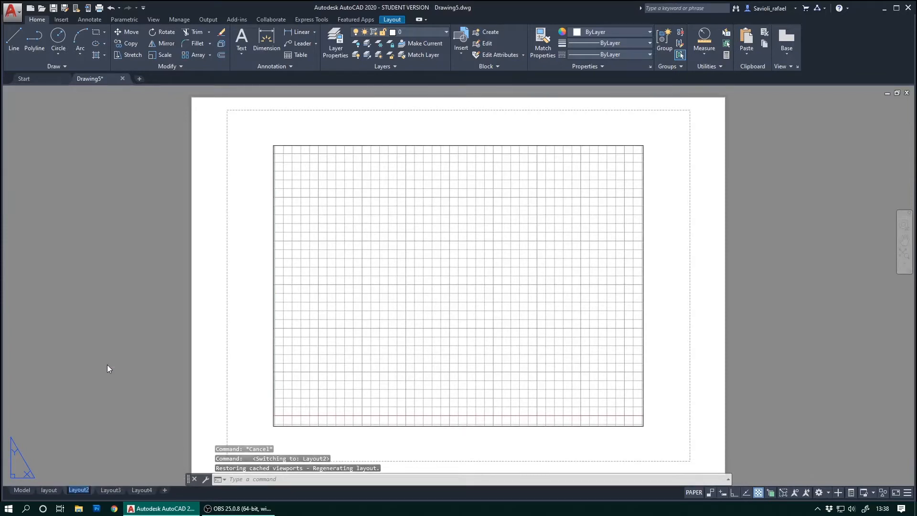
type("Pagina")
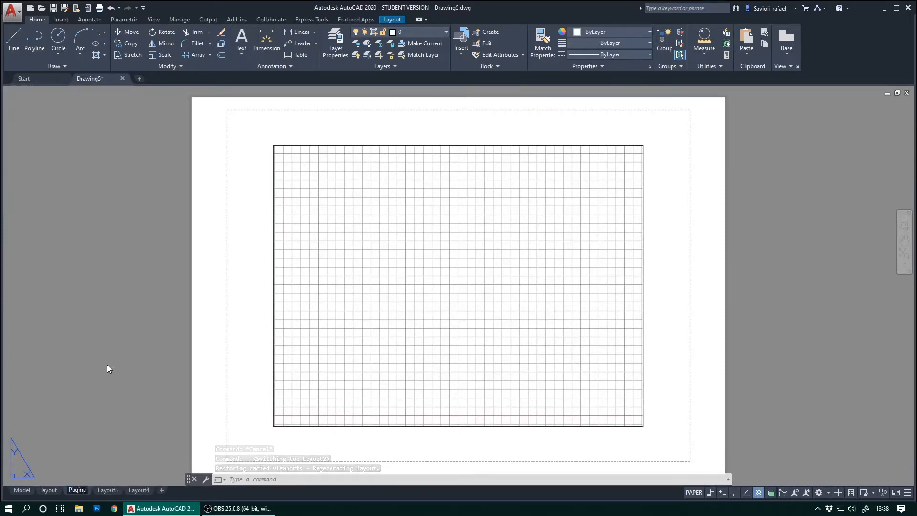
type("çao")
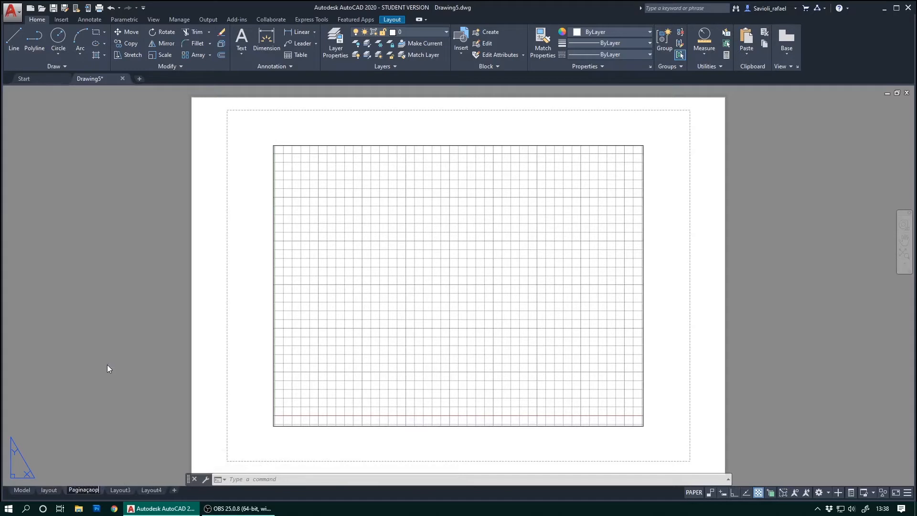
left_click(117, 488)
left_click(84, 490)
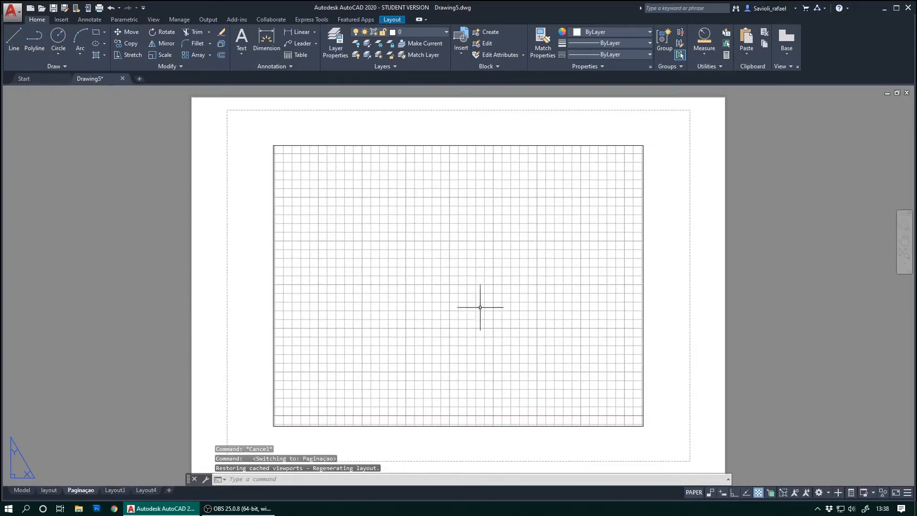
- Return to model space and bring the origin back into view
left_click(22, 490)
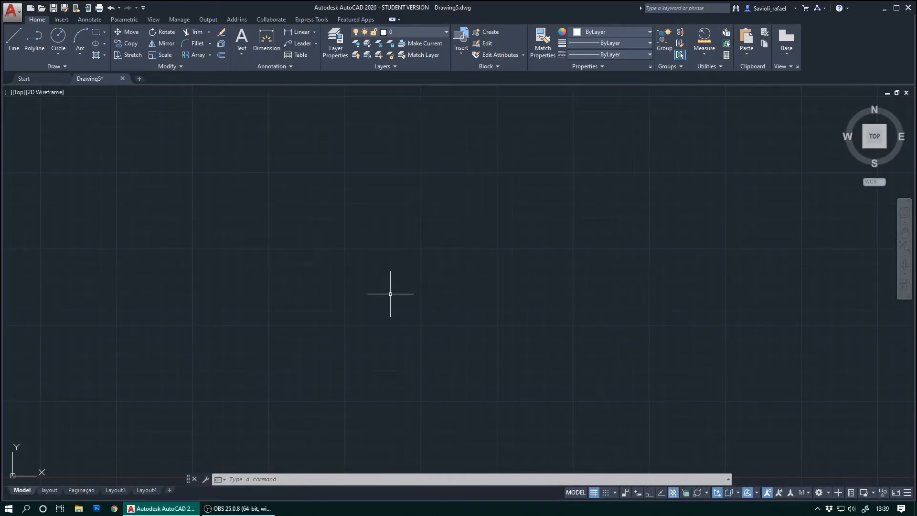
scroll(384, 295, "down", 1)
middle_click_drag(465, 255, 414, 305)
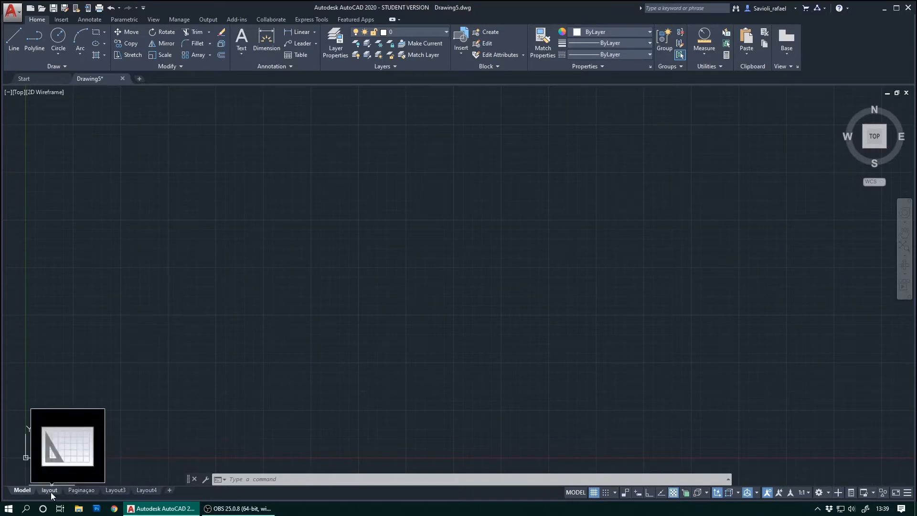
- View the Layout4 and "layout" sheets, and return to model space
left_click(82, 490)
left_click(146, 491)
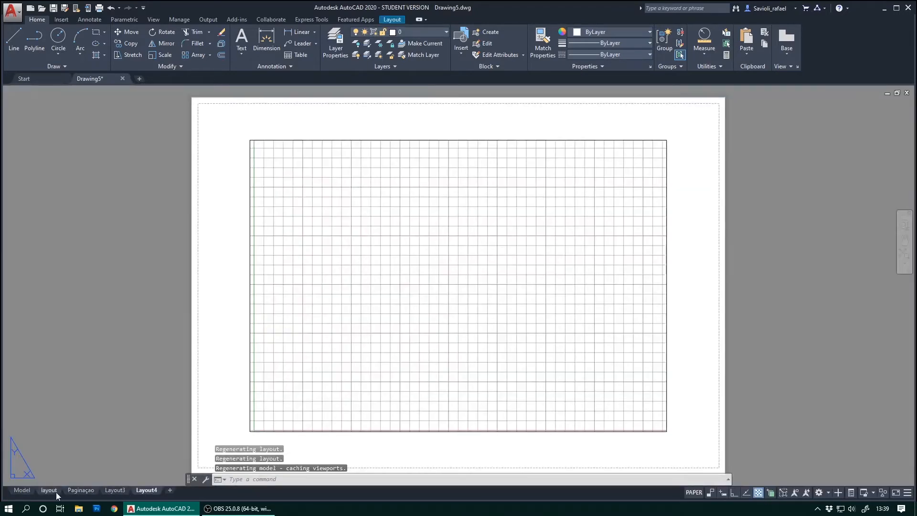
left_click(49, 491)
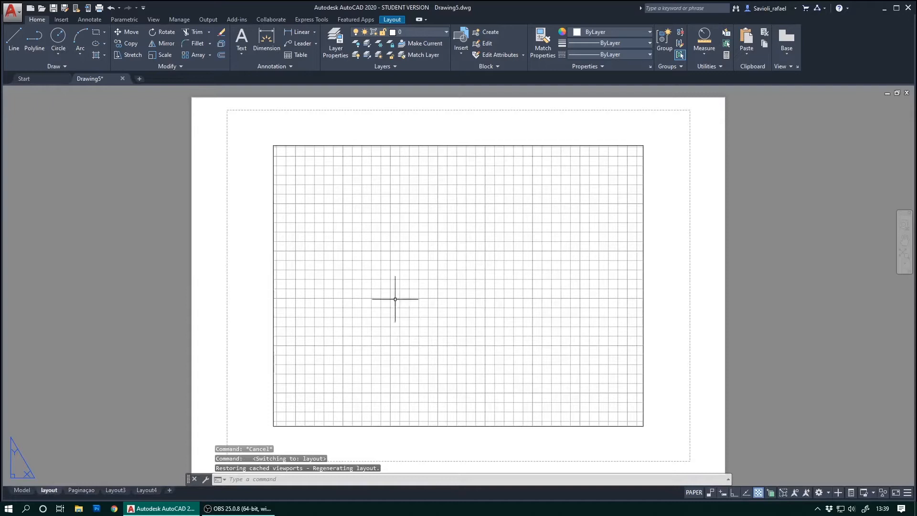
left_click(22, 494)
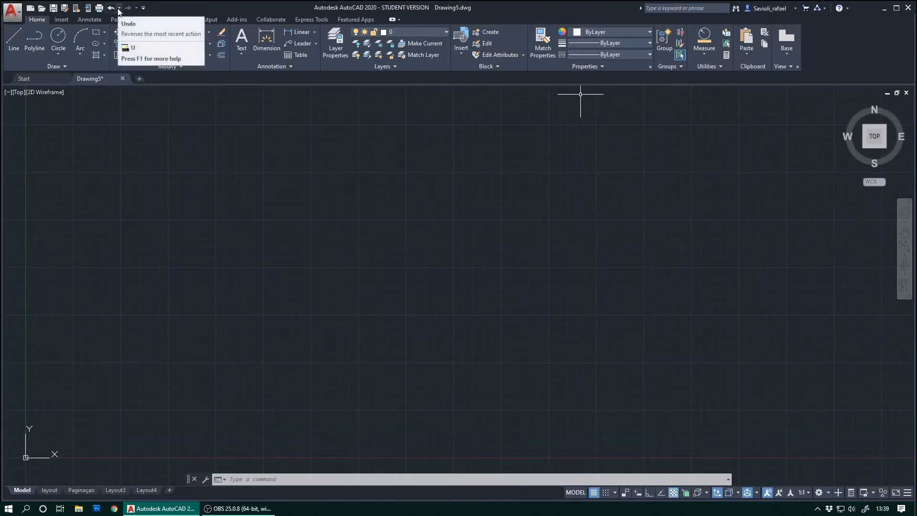
- Review the options for creating a new drawing and the file selection dialog, without opening any file
left_click(19, 16)
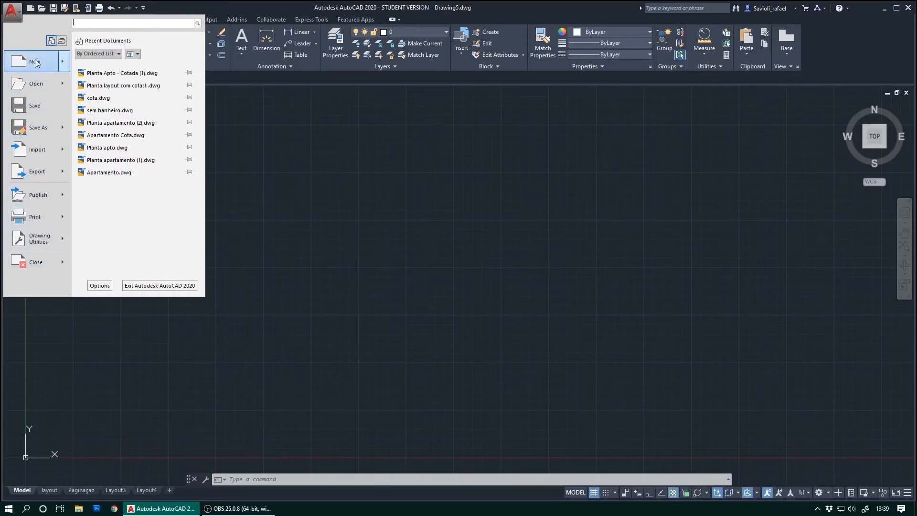
mouse_move(36, 60)
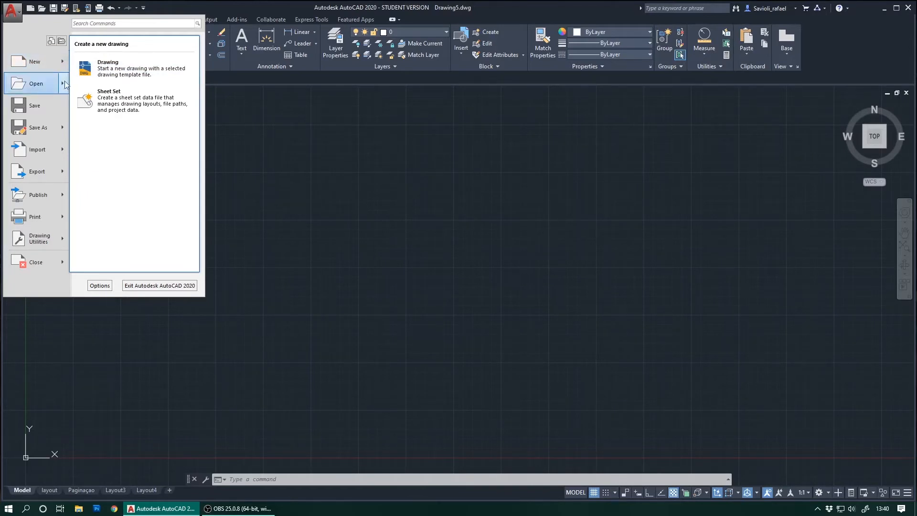
key("Escape")
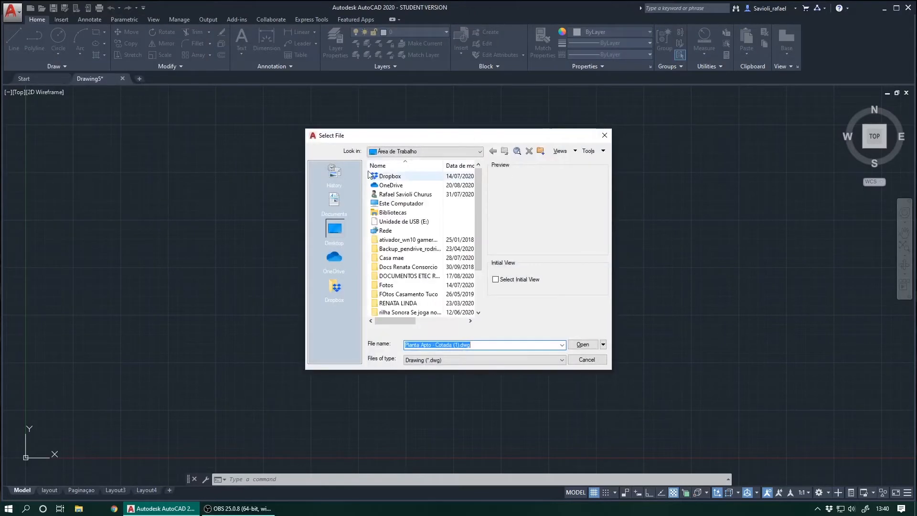
left_click(605, 137)
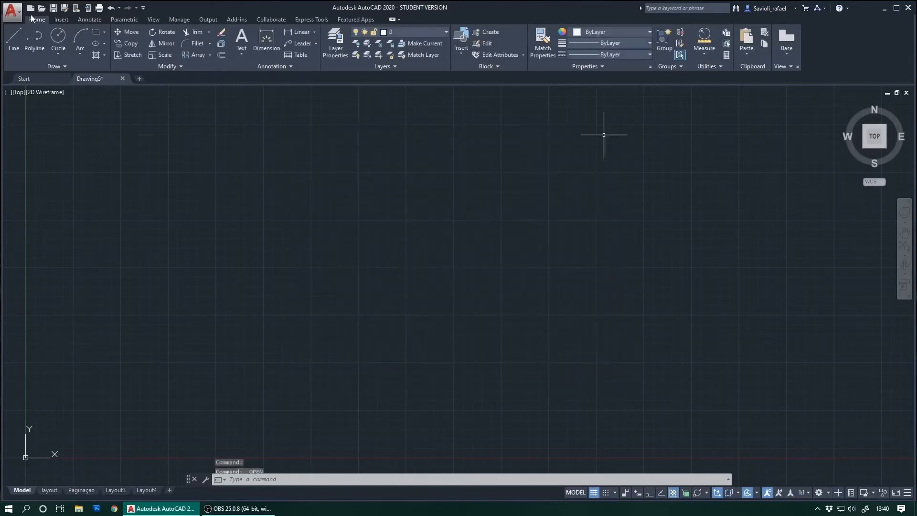
- Review the file formats available for saving a copy of the drawing, without saving, and dismiss the antivirus notification
left_click(17, 14)
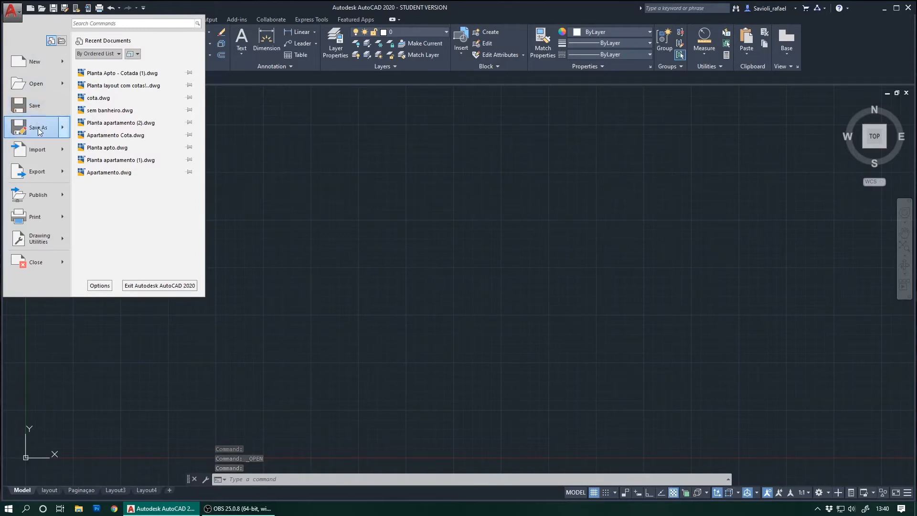
mouse_move(39, 131)
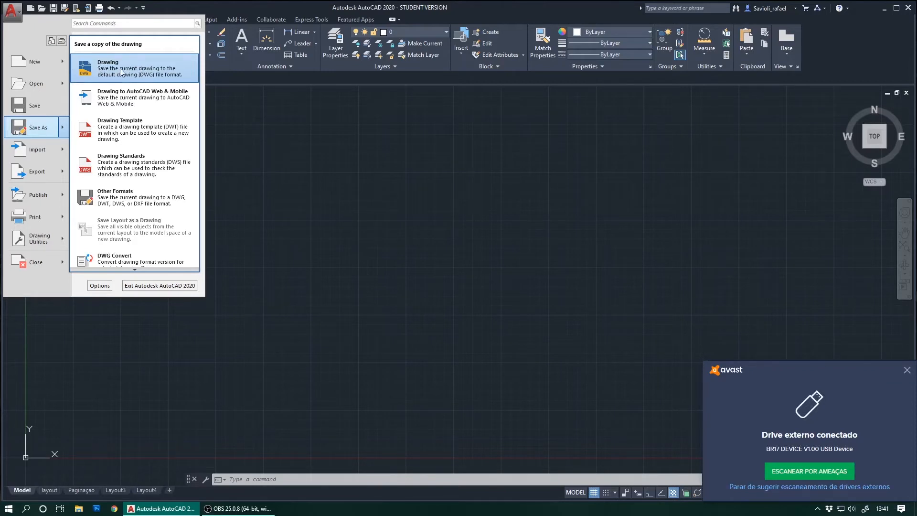
left_click(907, 370)
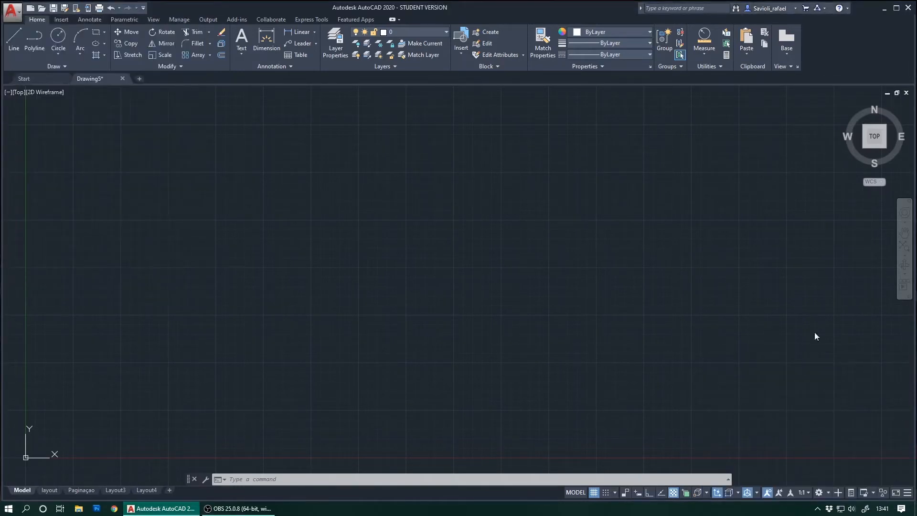
left_click(20, 11)
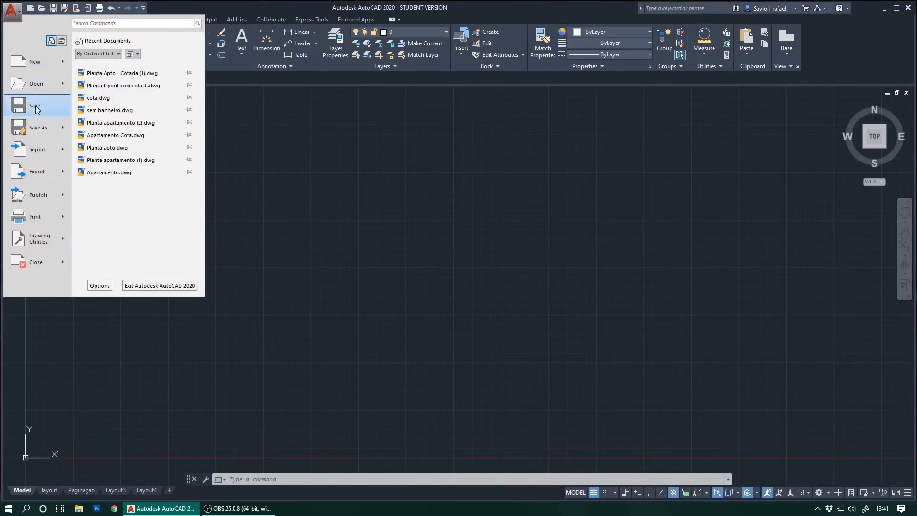
mouse_move(38, 127)
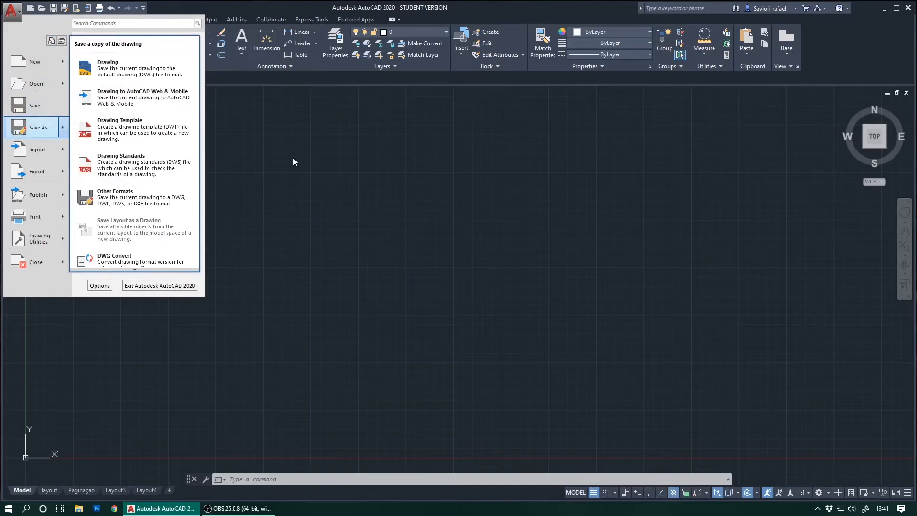
left_click(294, 161)
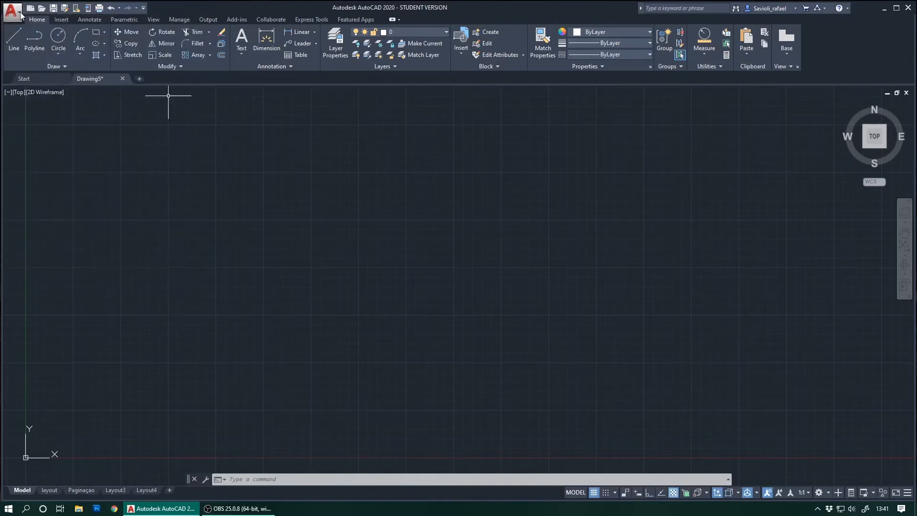
- Review the automatic save interval among the program's Open and Save options, and apply the settings
left_click(21, 16)
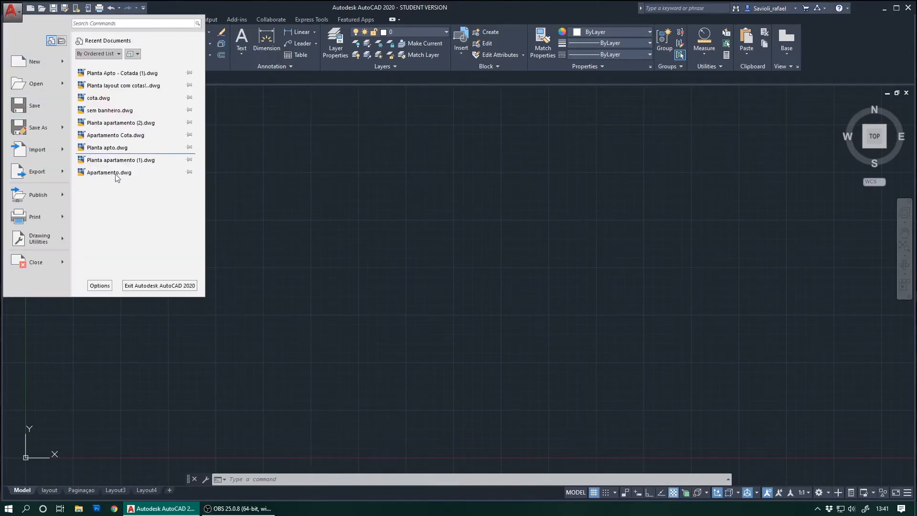
left_click(100, 286)
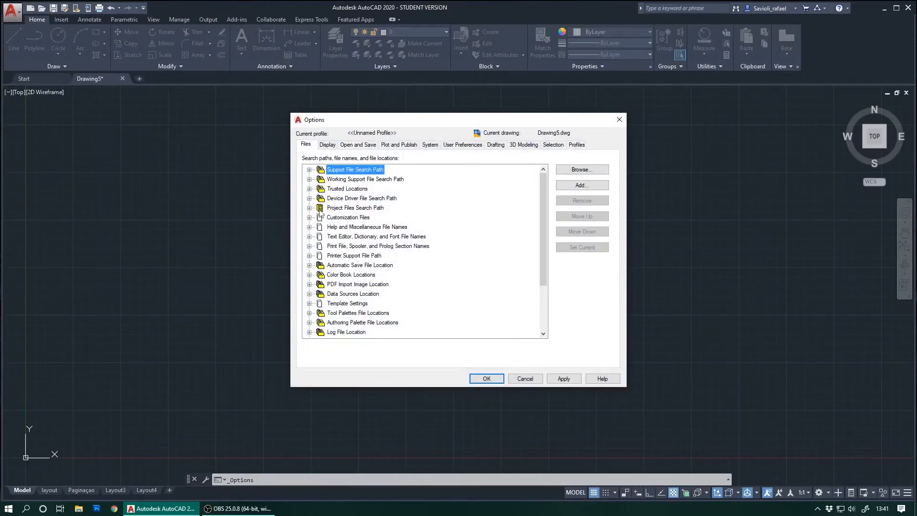
left_click(354, 147)
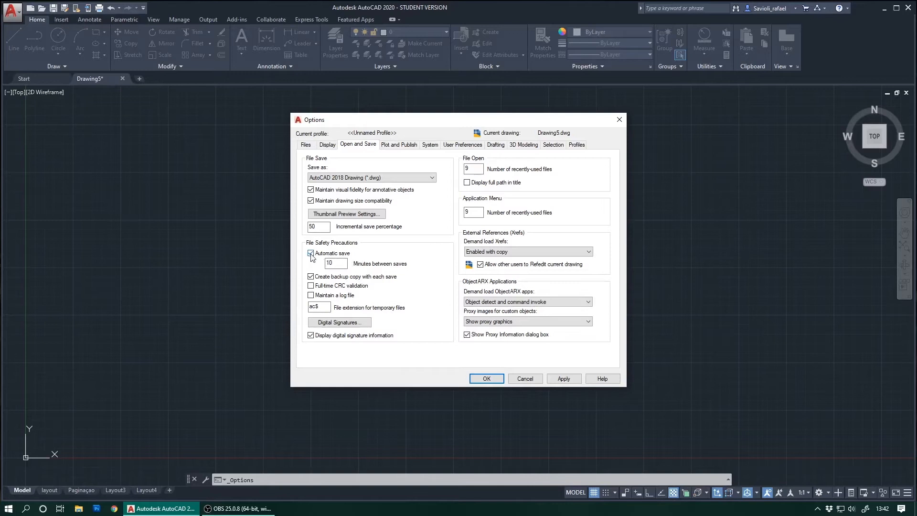
left_click_drag(336, 262, 321, 266)
left_click(337, 264)
left_click_drag(337, 264, 322, 266)
key("Right")
left_click(565, 379)
left_click(487, 379)
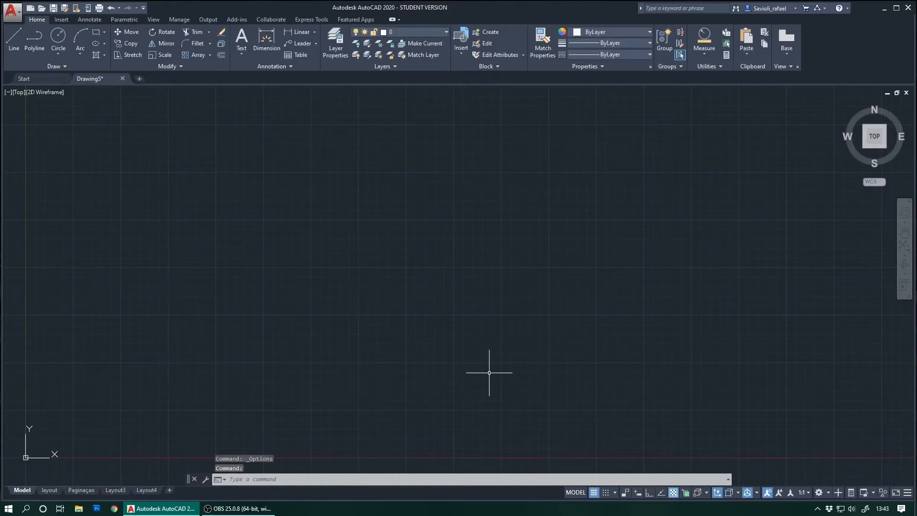
- Review the commands for saving a copy, publishing, printing and maintaining the drawing
left_click(19, 16)
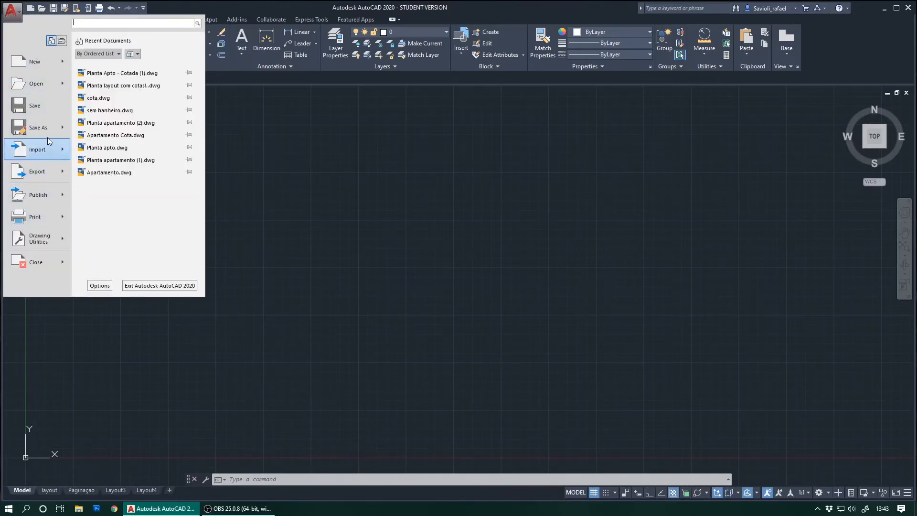
mouse_move(47, 125)
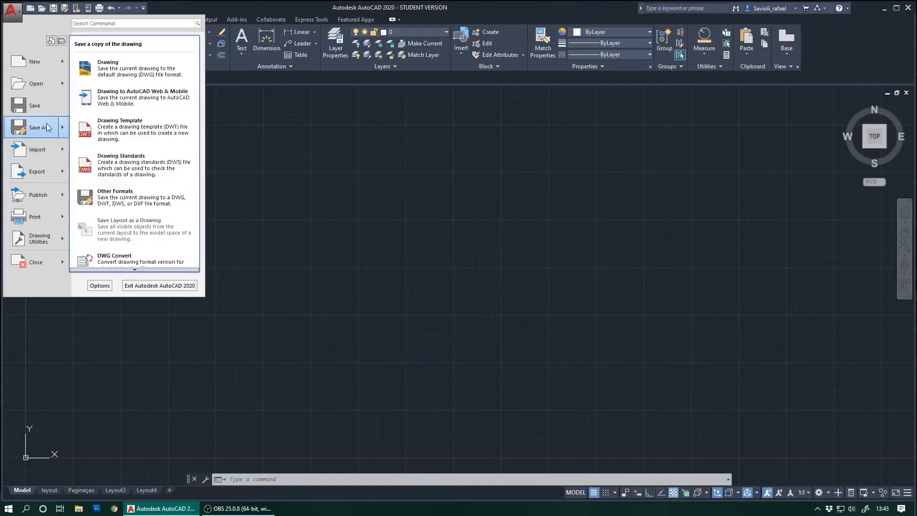
mouse_move(46, 156)
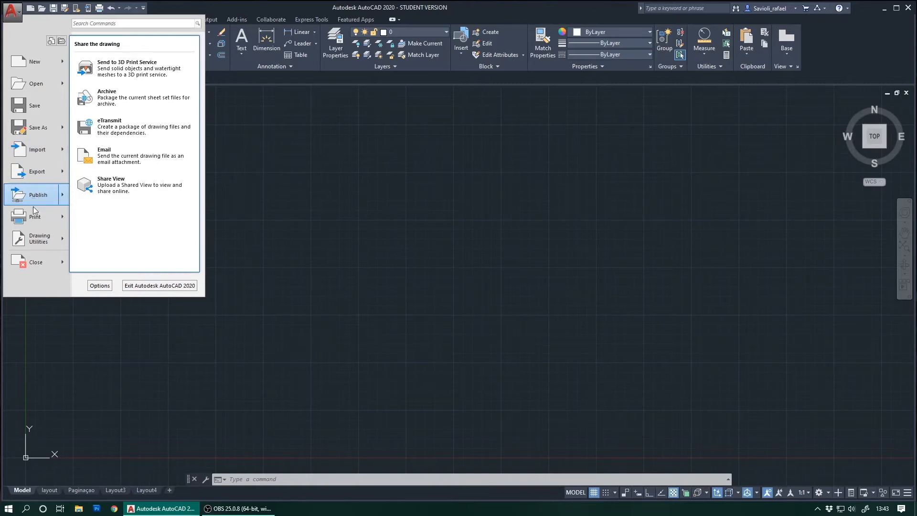
mouse_move(33, 219)
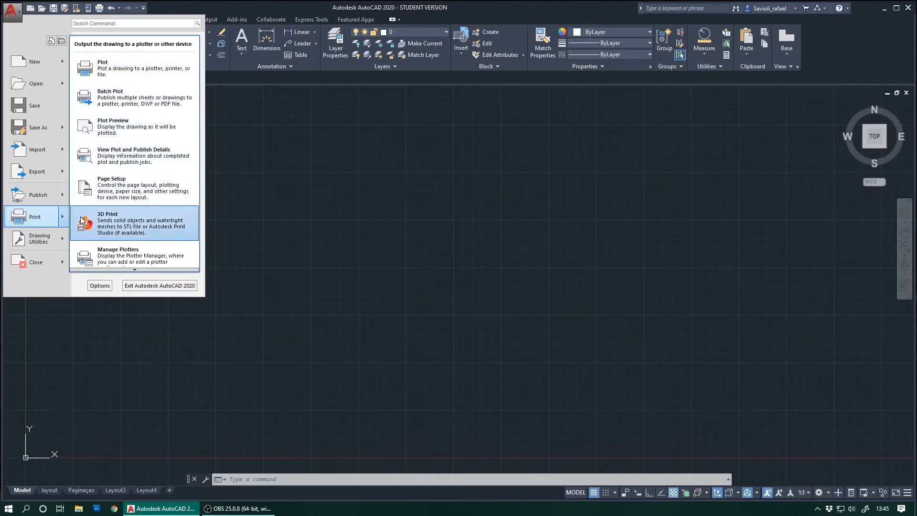
mouse_move(44, 242)
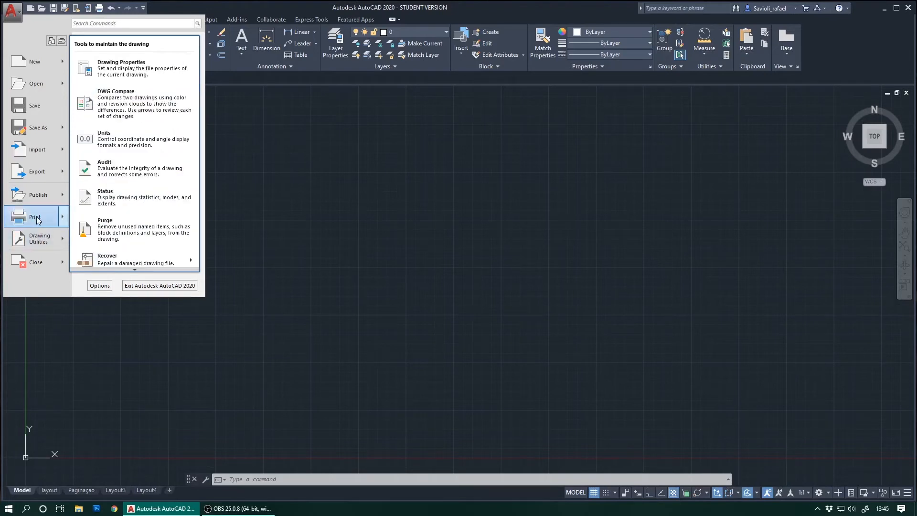
mouse_move(38, 223)
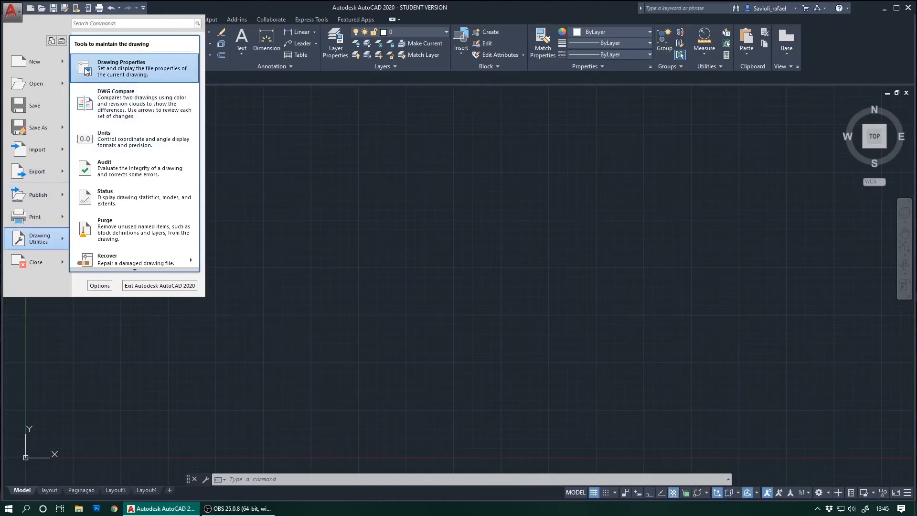
- Set the drawing units to a length precision of 0.00 and the insertion scale to centimeters
left_click(127, 134)
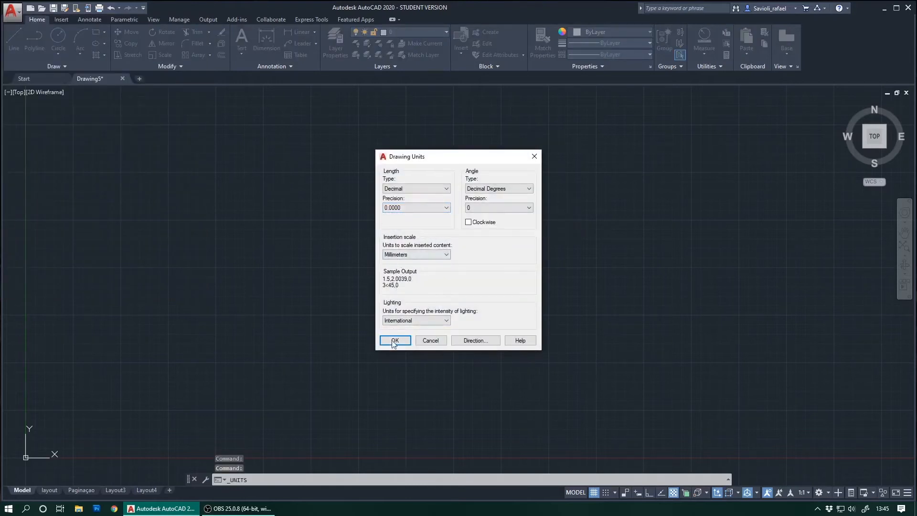
left_click(446, 208)
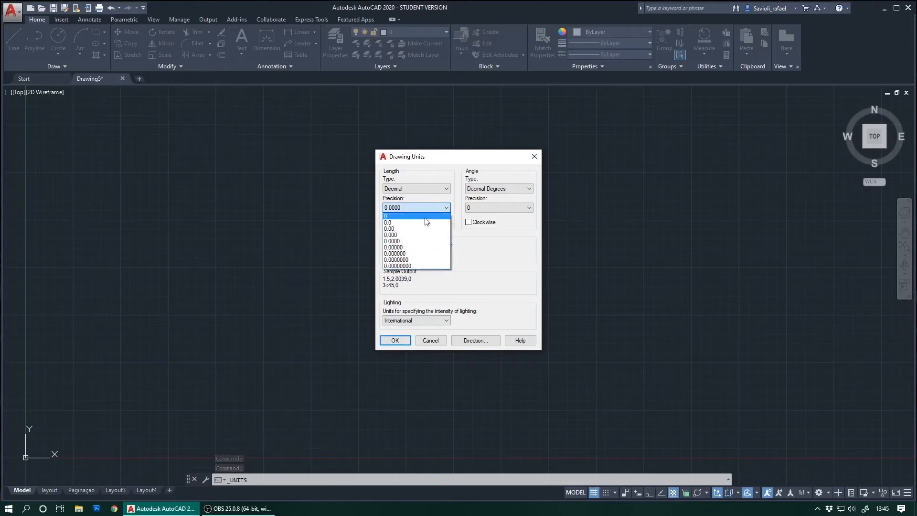
left_click(405, 230)
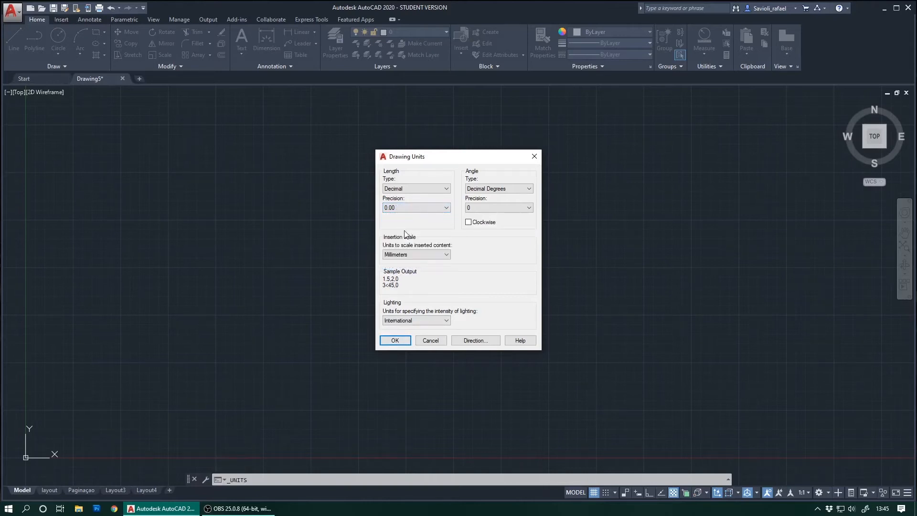
left_click(428, 257)
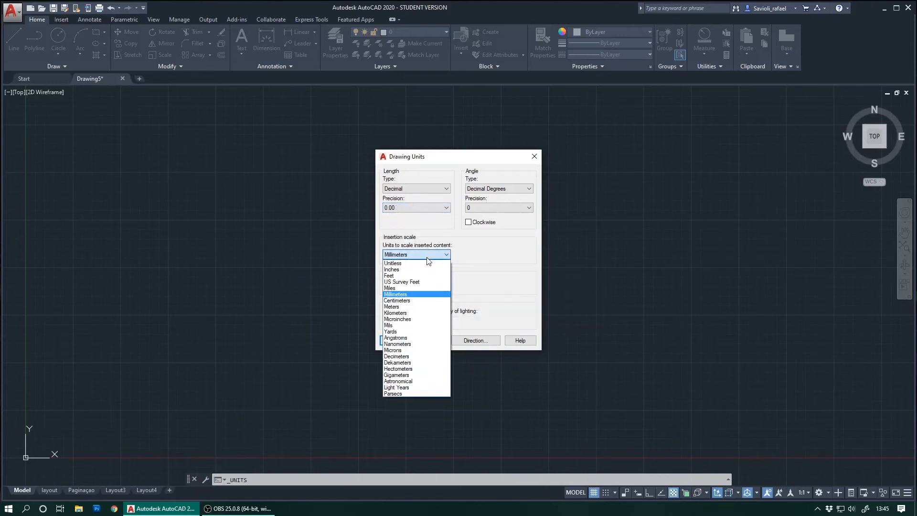
left_click(414, 301)
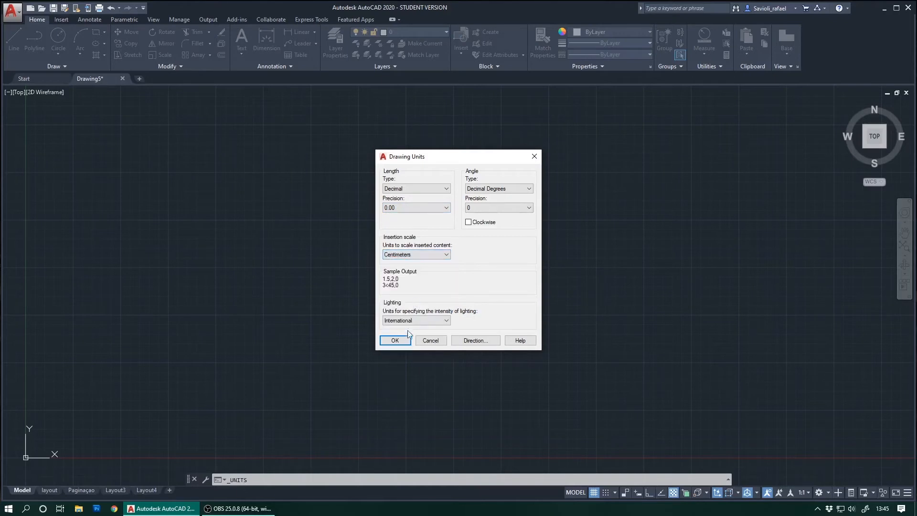
left_click(406, 340)
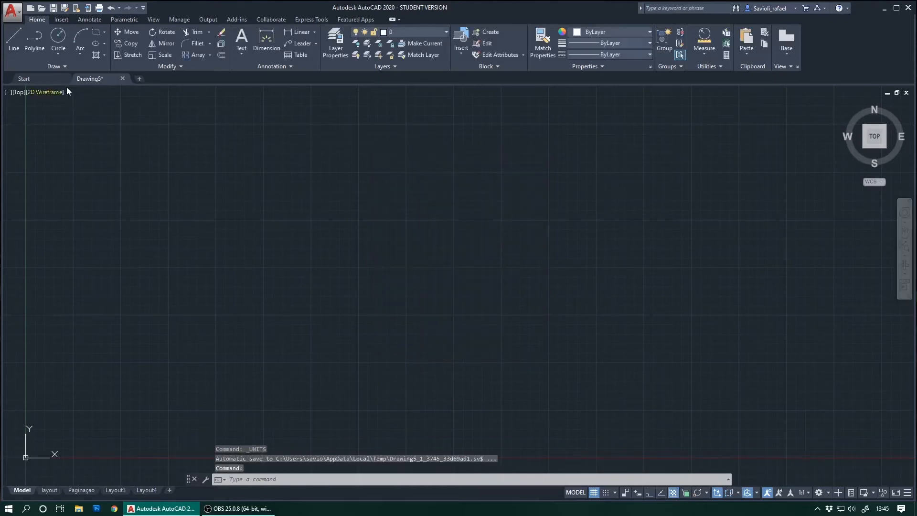
- Review the options for closing the current drawing or all drawings, without closing any
left_click(19, 15)
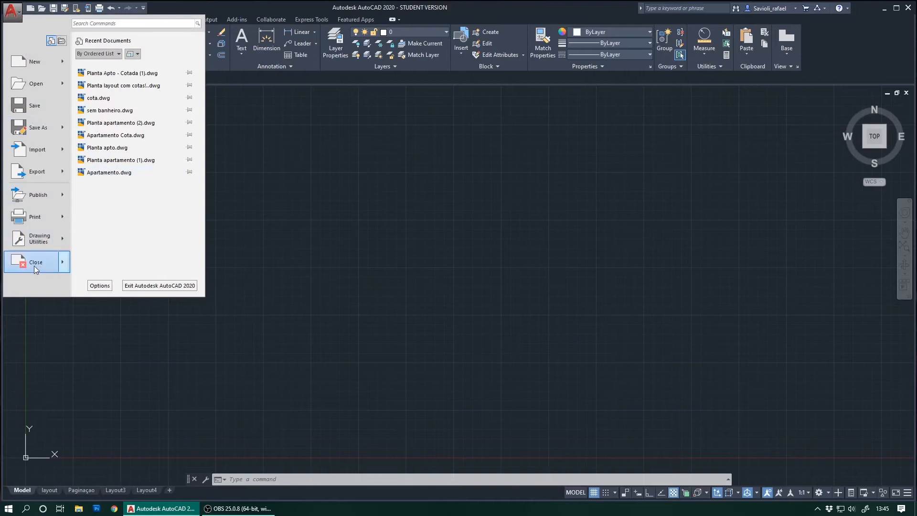
mouse_move(35, 266)
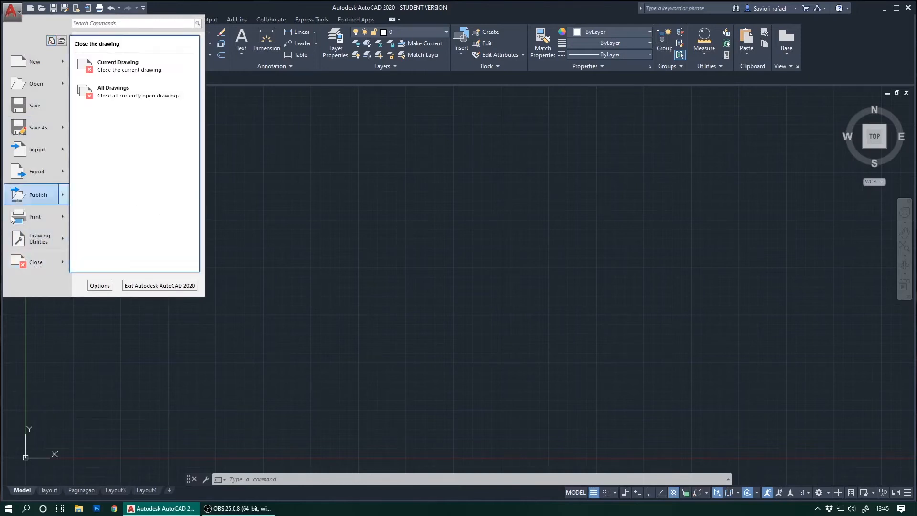
left_click(308, 217)
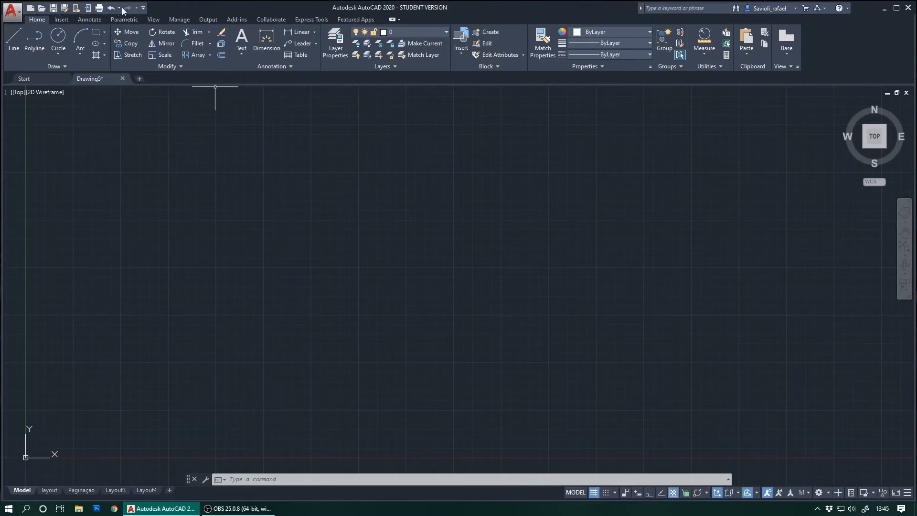
left_click(18, 14)
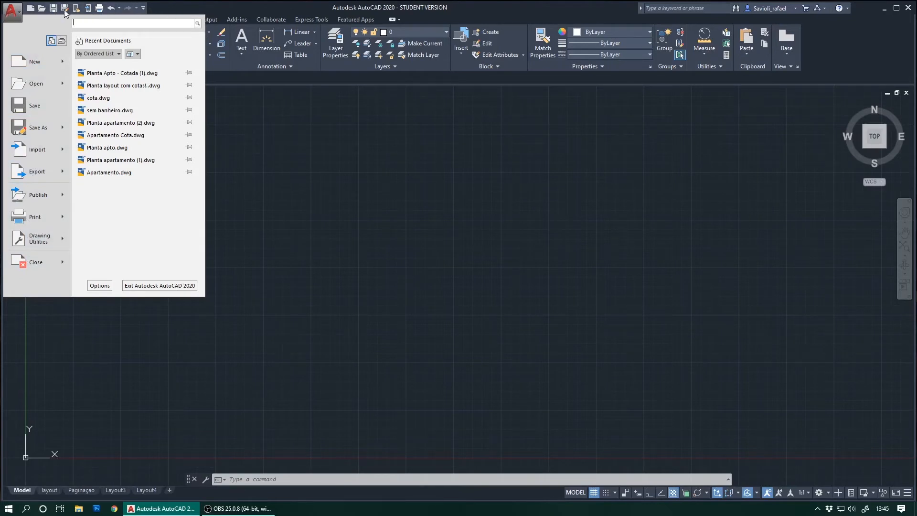
left_click(169, 12)
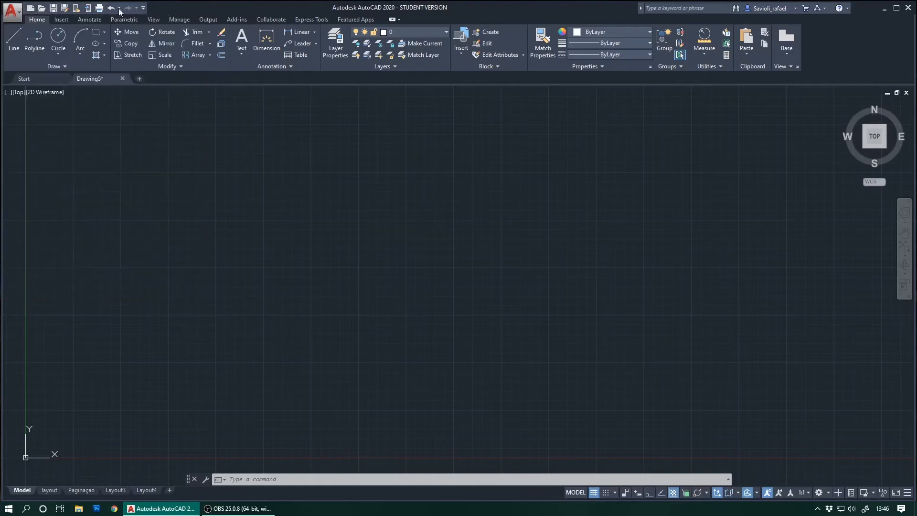
- Draw a circle near the middle of the drawing area, and view the Save Drawing As dialog without saving
left_click(58, 37)
left_click(410, 276)
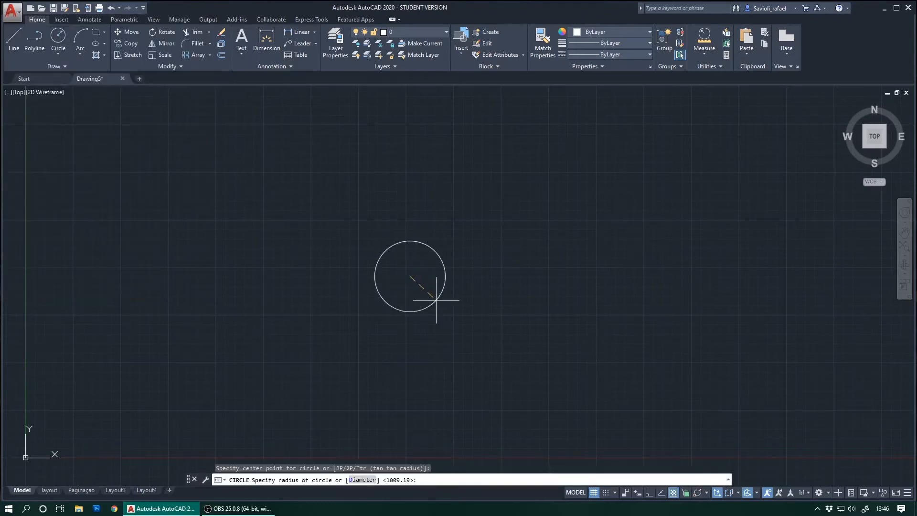
left_click(436, 302)
left_click(54, 8)
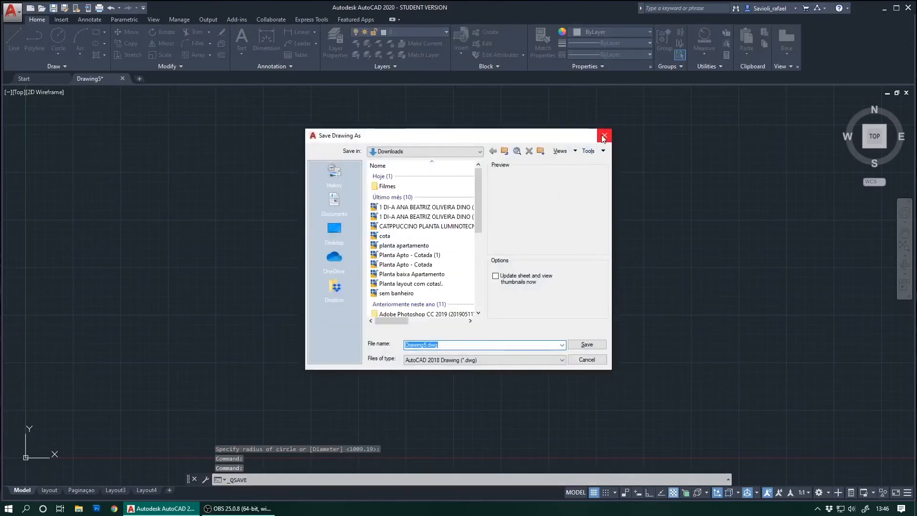
left_click(605, 135)
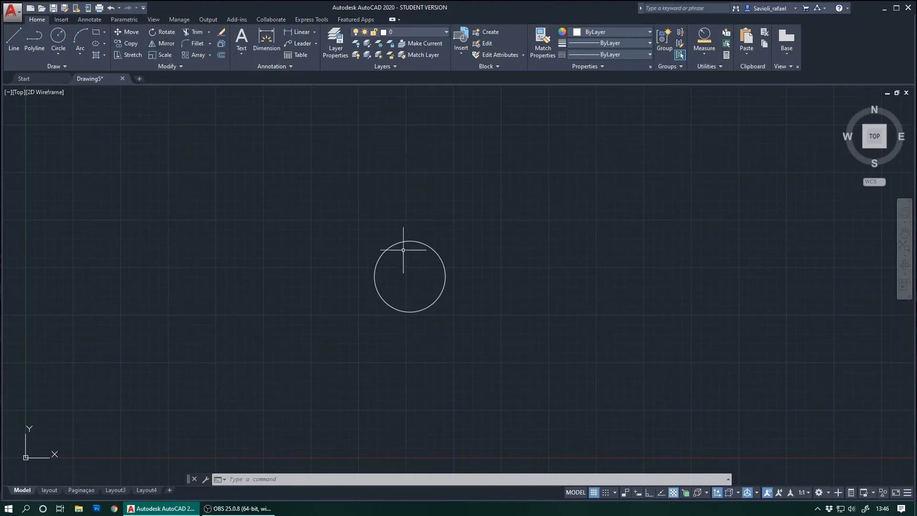
- Undo the last two operations, including the circle, and redo the circle
left_click(111, 8)
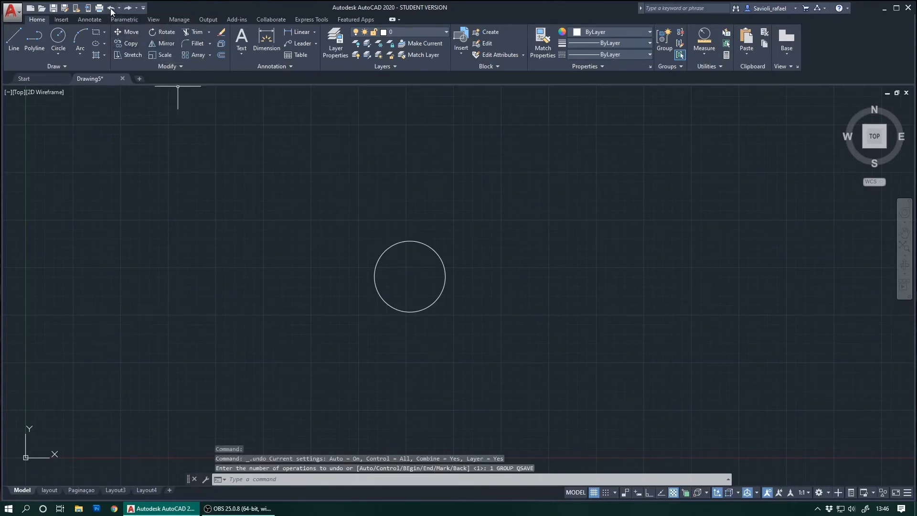
left_click(111, 8)
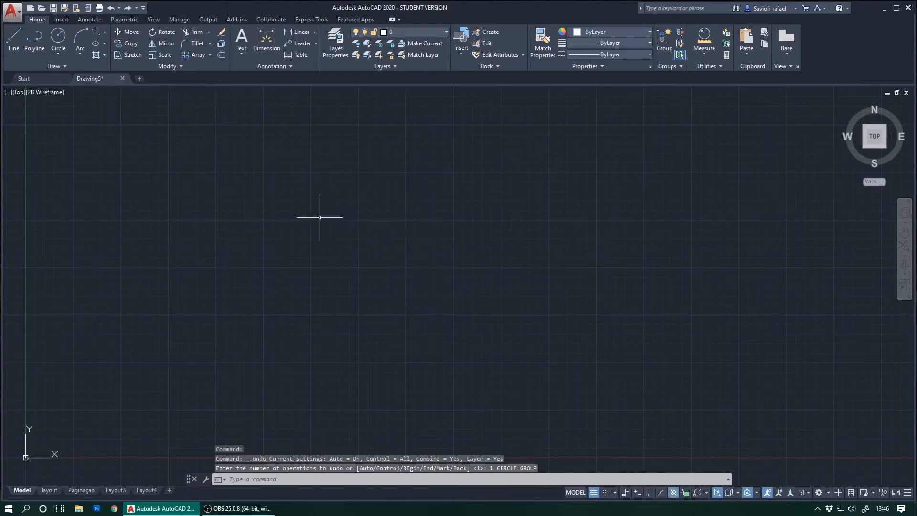
left_click(128, 9)
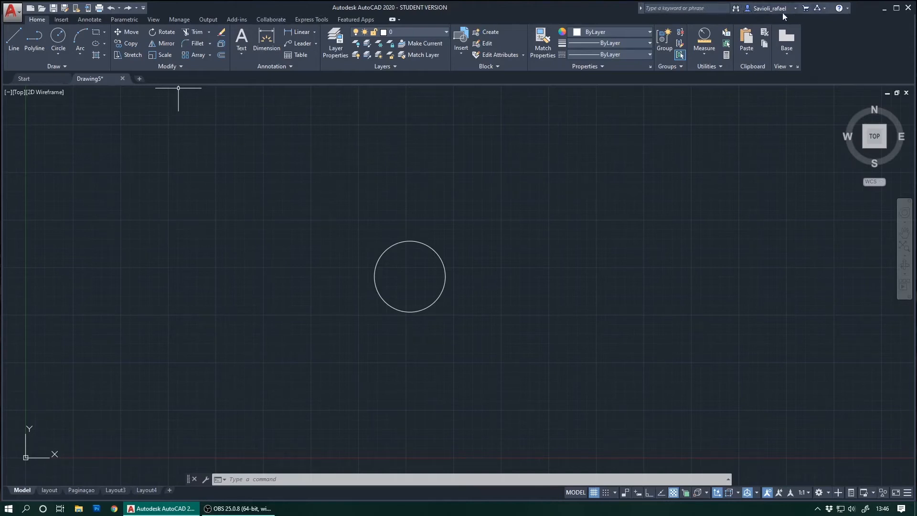
- Search the help for the CIRCLE command and open its CIRCLE (Command) article
left_click(839, 9)
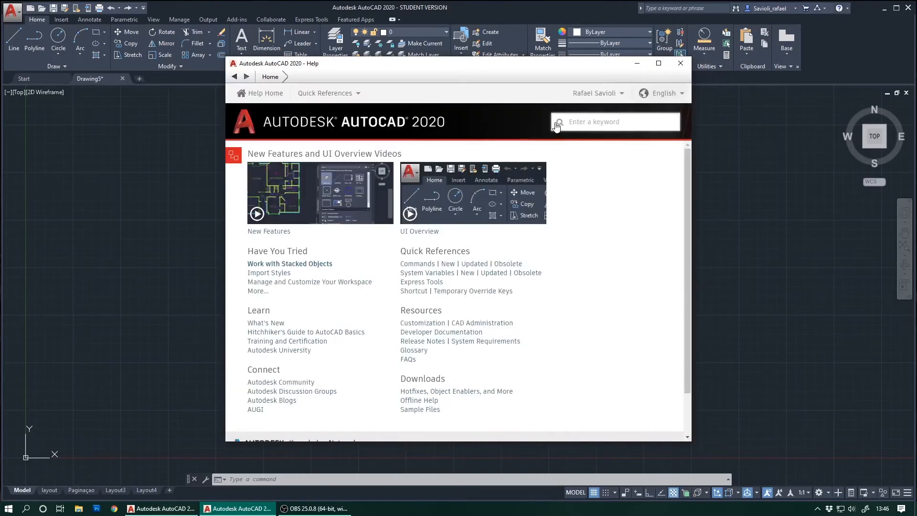
left_click(555, 125)
type("circl")
key("Return")
left_click(553, 123)
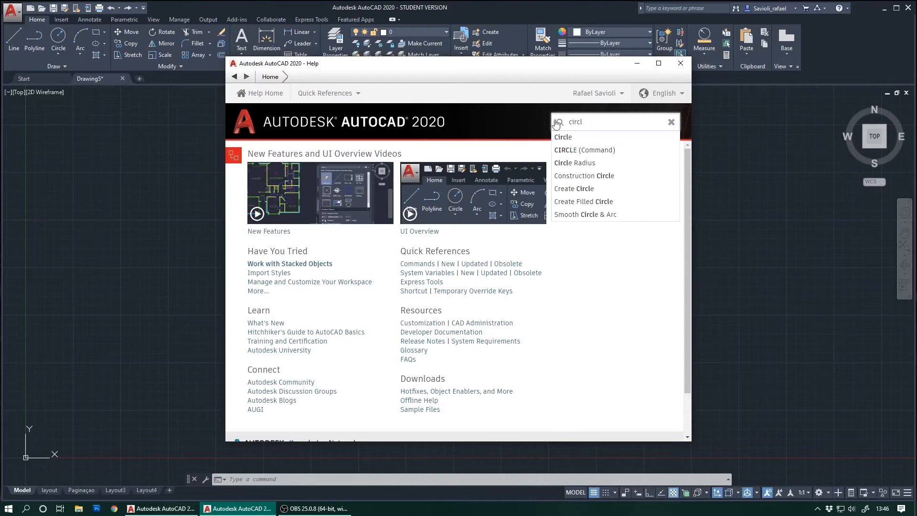
left_click(579, 151)
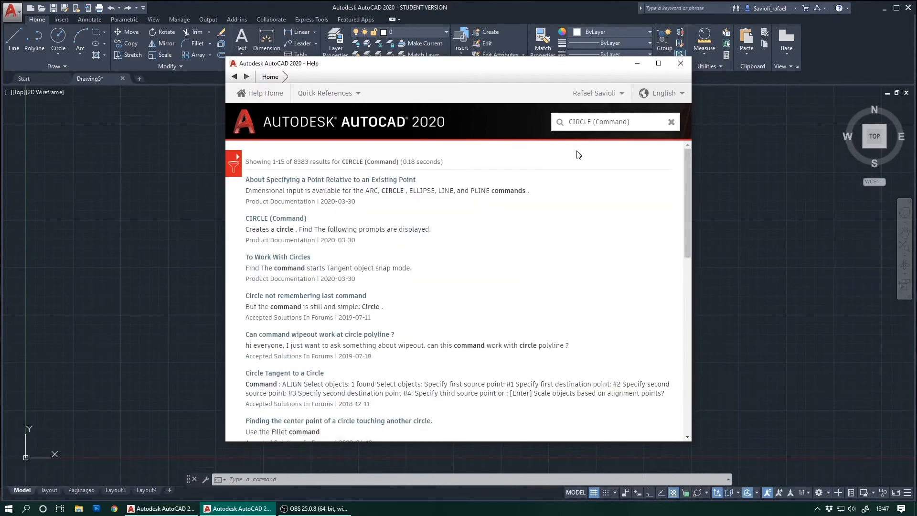
left_click(281, 220)
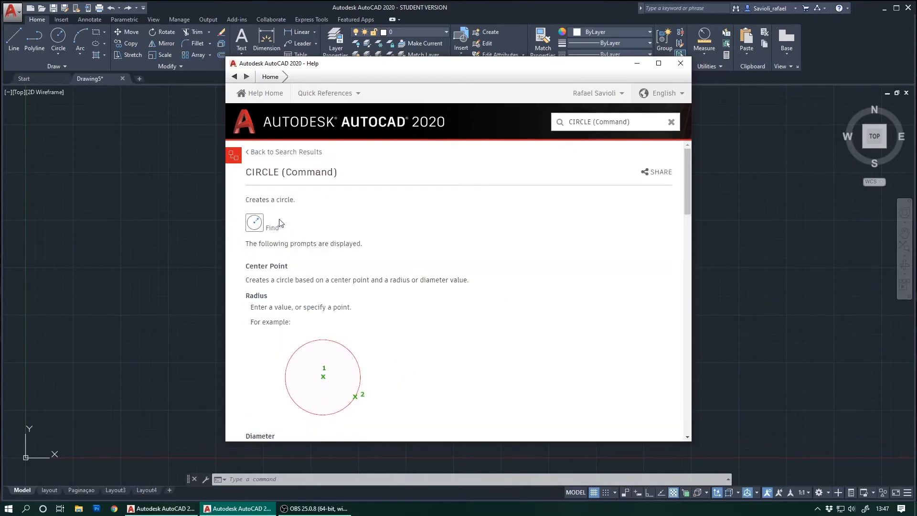
- Examine the circle creation methods and examples in the CIRCLE article, from Center Point through TTR, and close the help
scroll(260, 285, "down", 3)
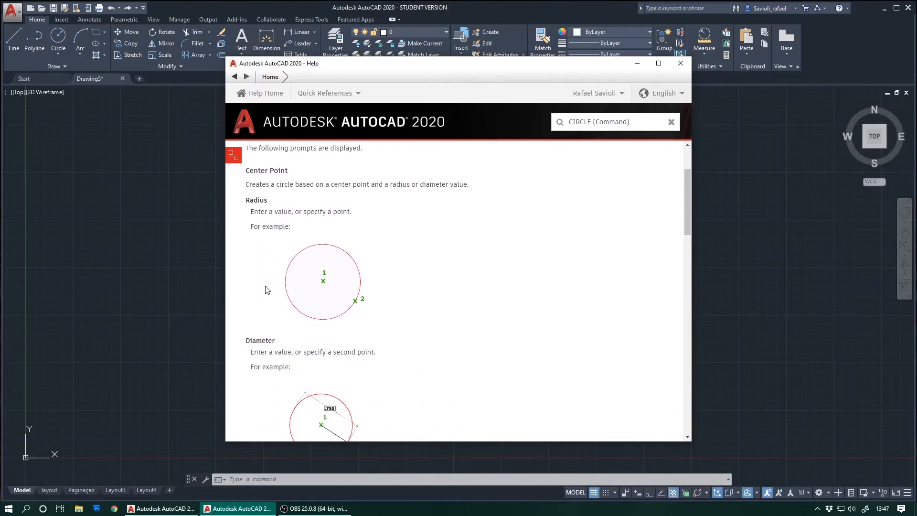
scroll(268, 287, "down", 2)
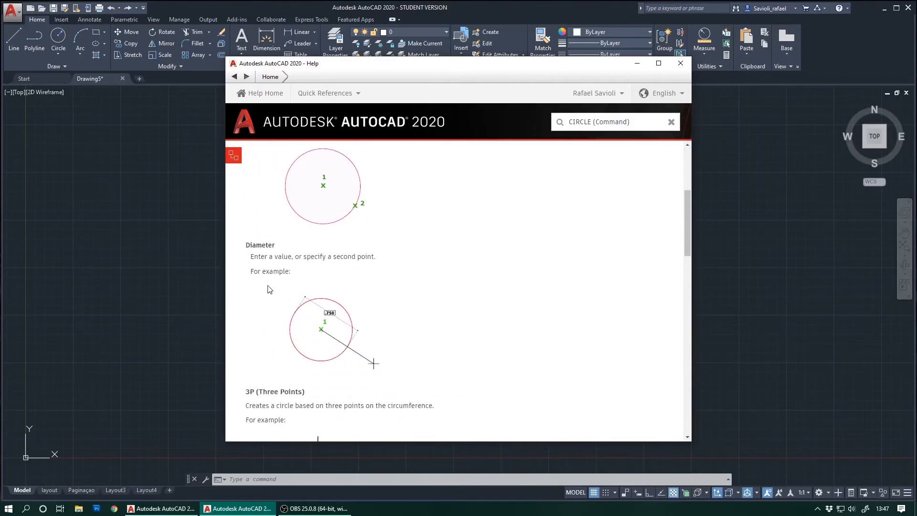
scroll(270, 289, "down", 5)
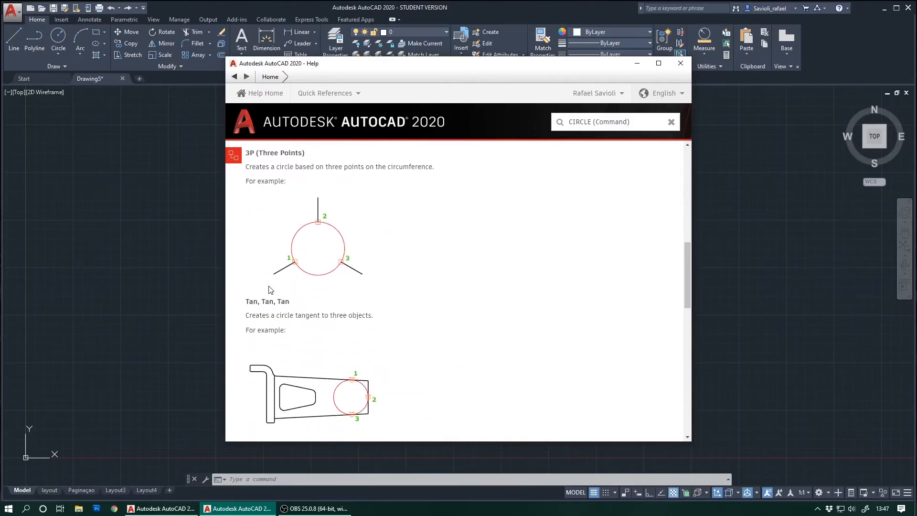
scroll(270, 291, "down", 5)
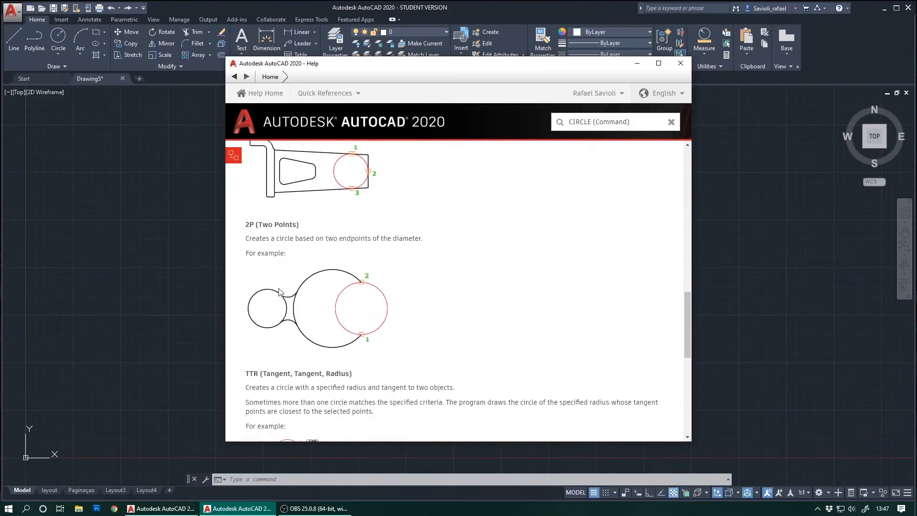
scroll(280, 293, "down", 7)
scroll(281, 296, "up", 2)
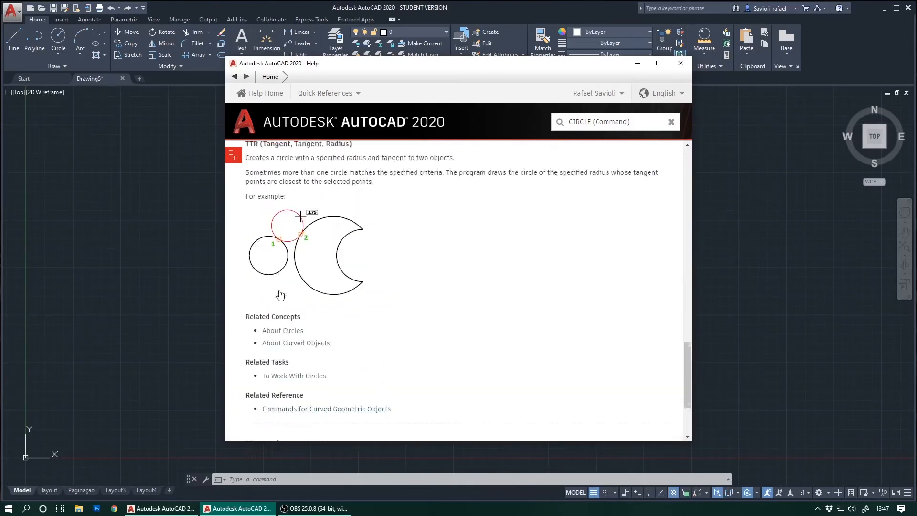
scroll(281, 293, "up", 12)
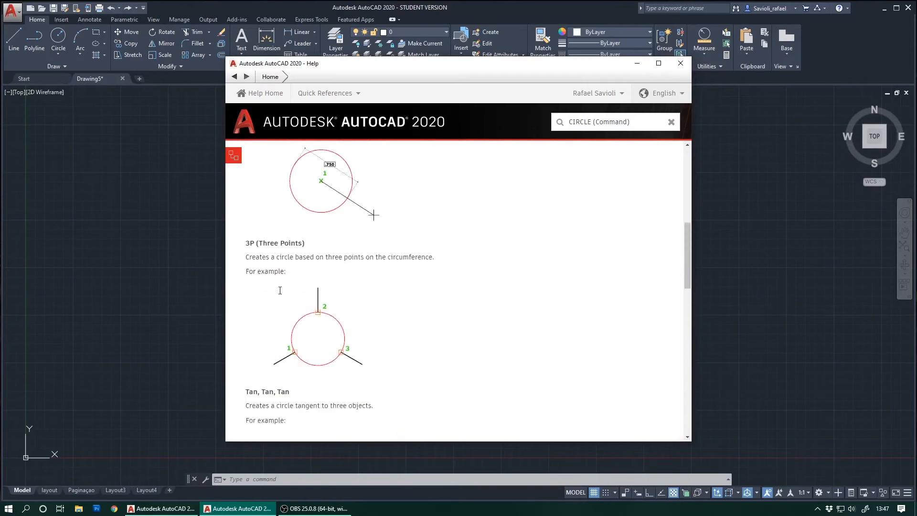
scroll(280, 291, "up", 10)
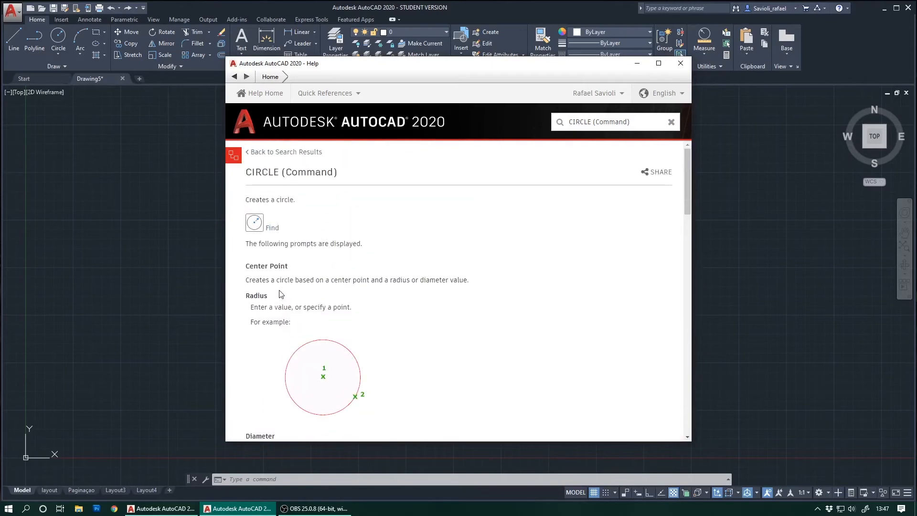
left_click(680, 67)
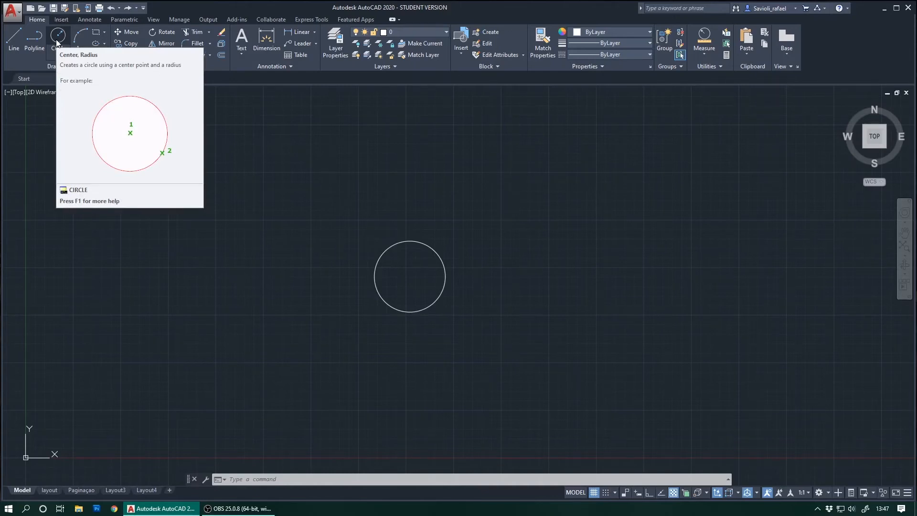
- Open the help article directly from the Circle tool, look over its radius, diameter, point and tangent options, and close it
key("F1")
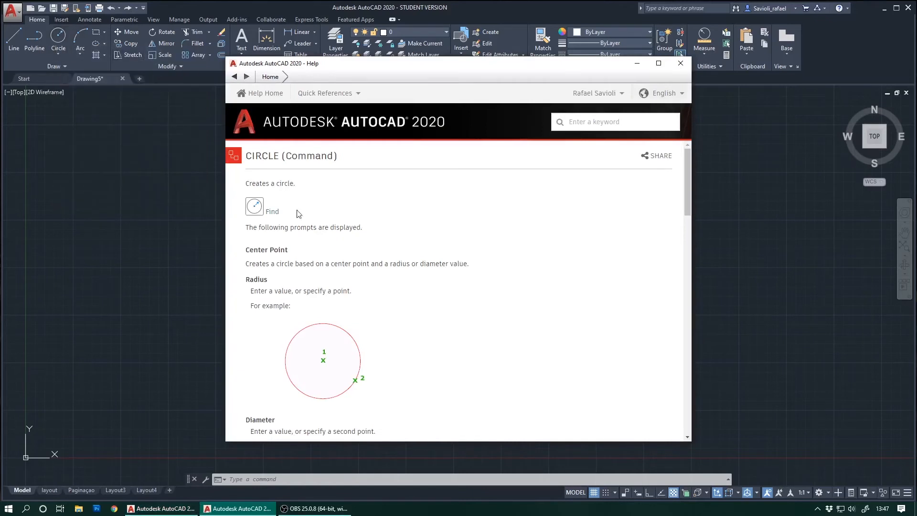
scroll(311, 248, "down", 2)
scroll(309, 245, "down", 6)
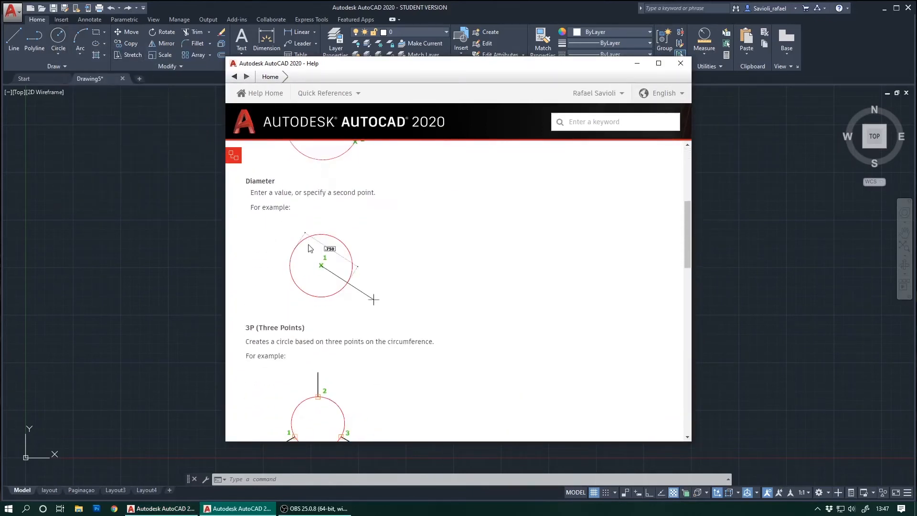
scroll(316, 292, "down", 6)
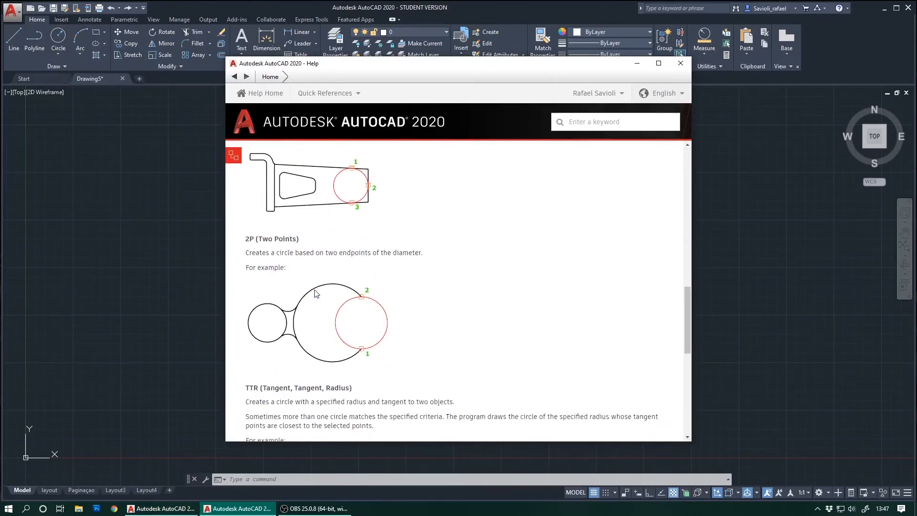
scroll(316, 291, "up", 4)
scroll(316, 293, "down", 6)
scroll(315, 294, "down", 8)
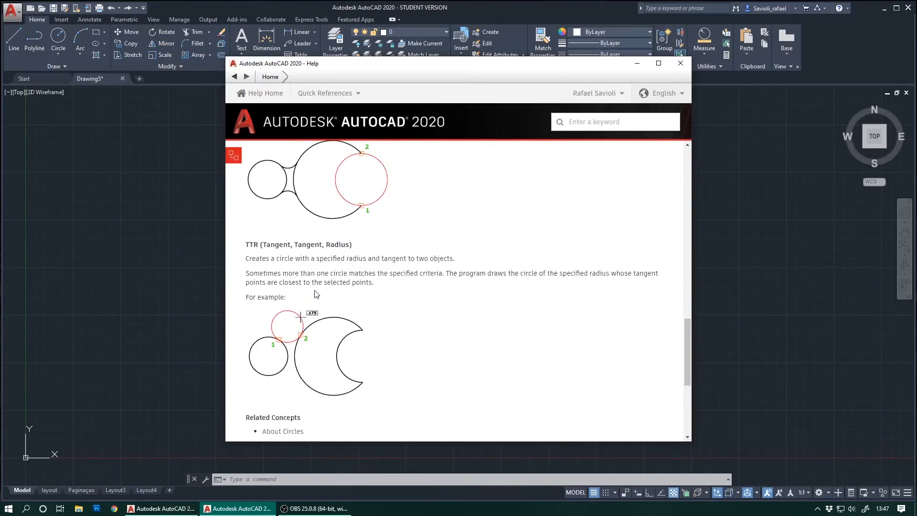
scroll(316, 294, "up", 8)
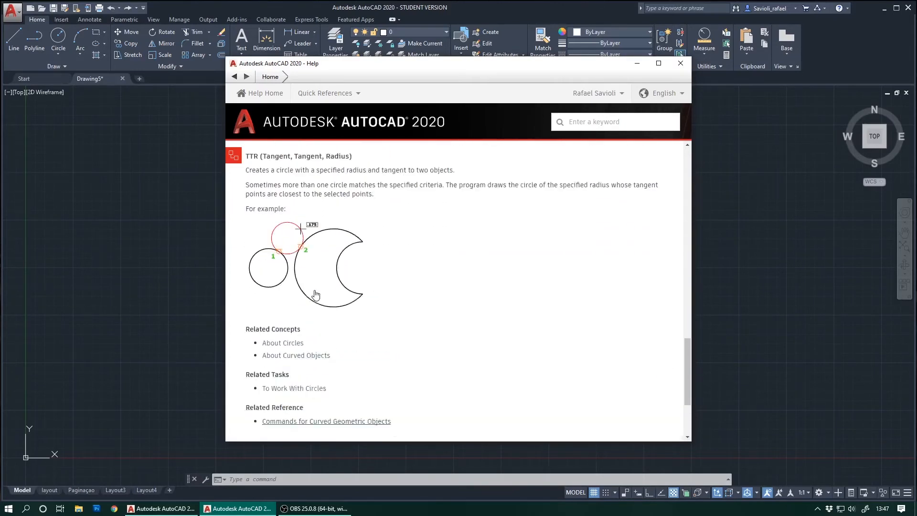
scroll(316, 293, "up", 4)
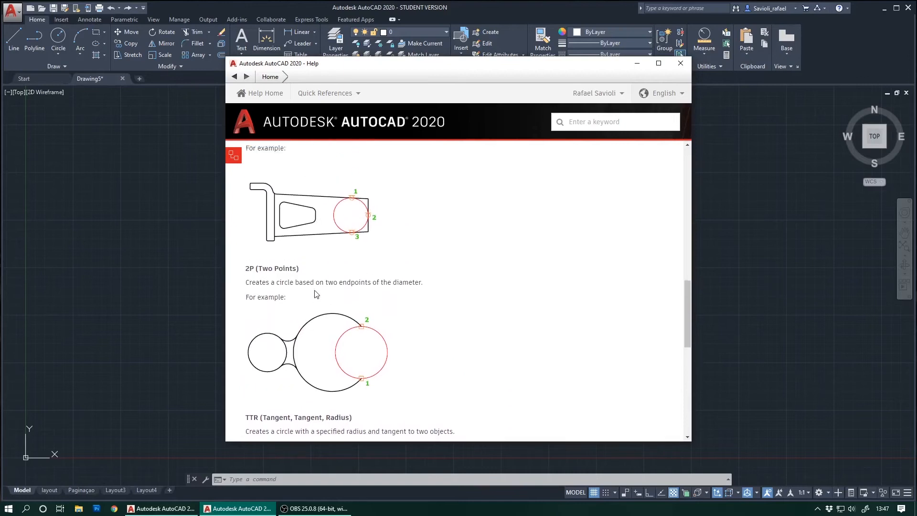
scroll(315, 295, "up", 8)
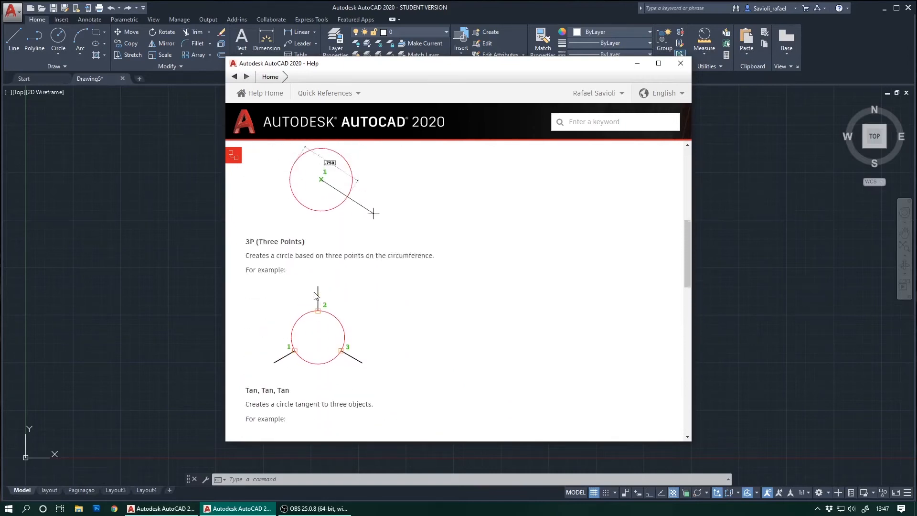
scroll(288, 298, "up", 3)
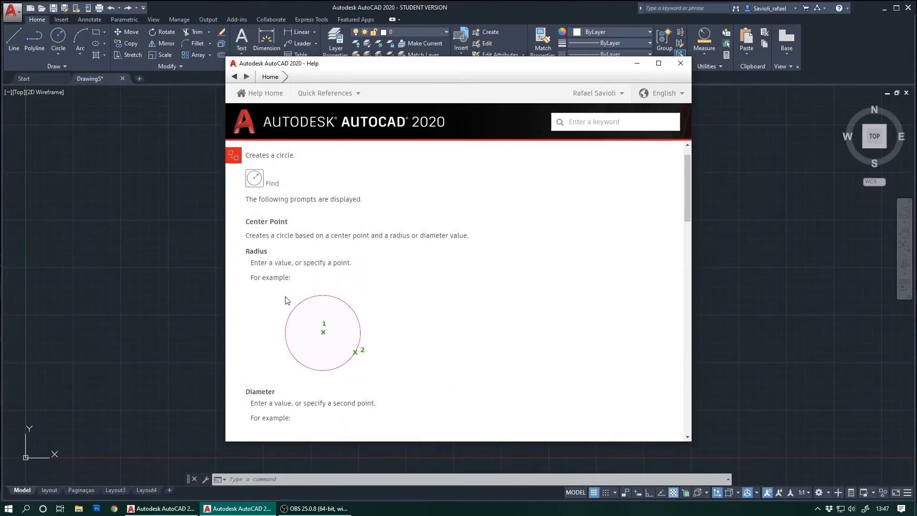
scroll(286, 300, "down", 12)
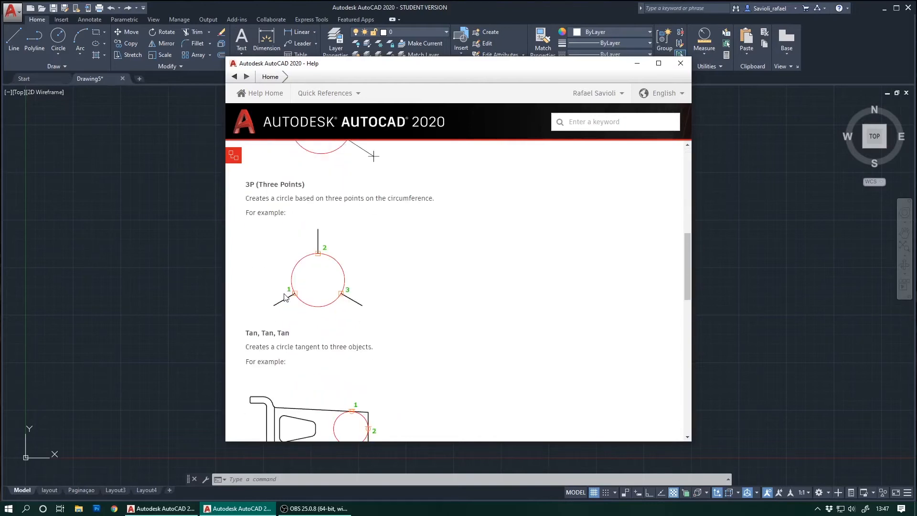
left_click(681, 64)
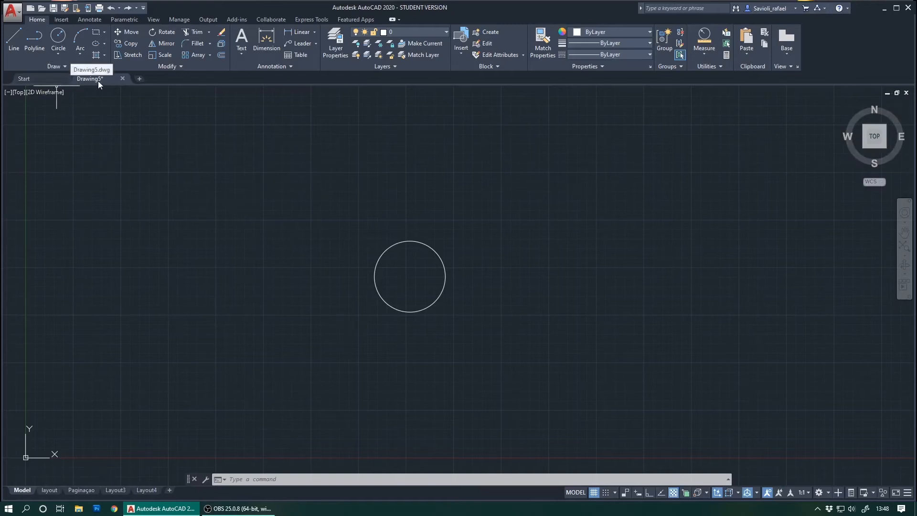
- Create two new blank drawings and go back through Drawing6 to Drawing5
left_click(140, 80)
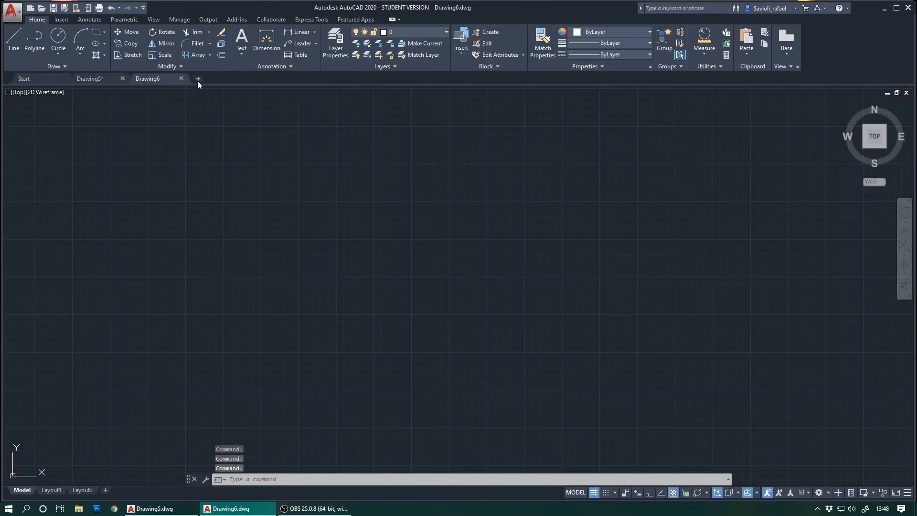
left_click(197, 80)
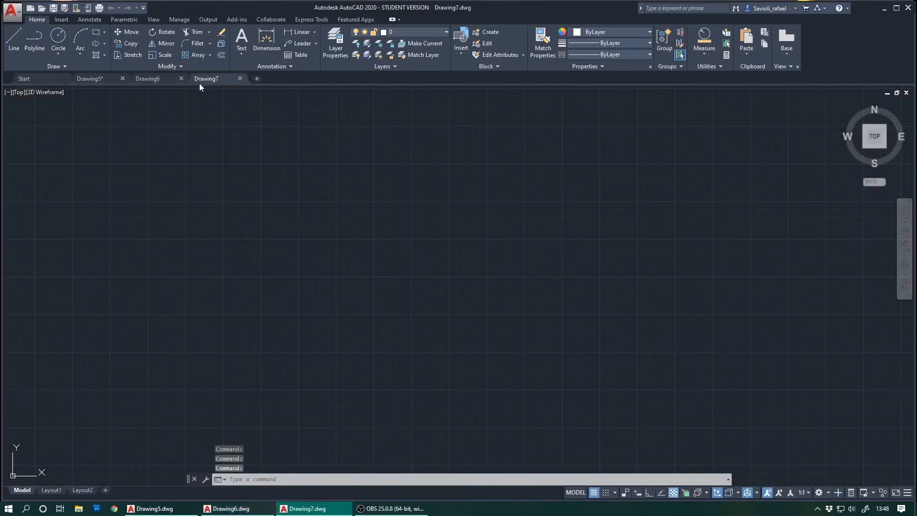
left_click(162, 81)
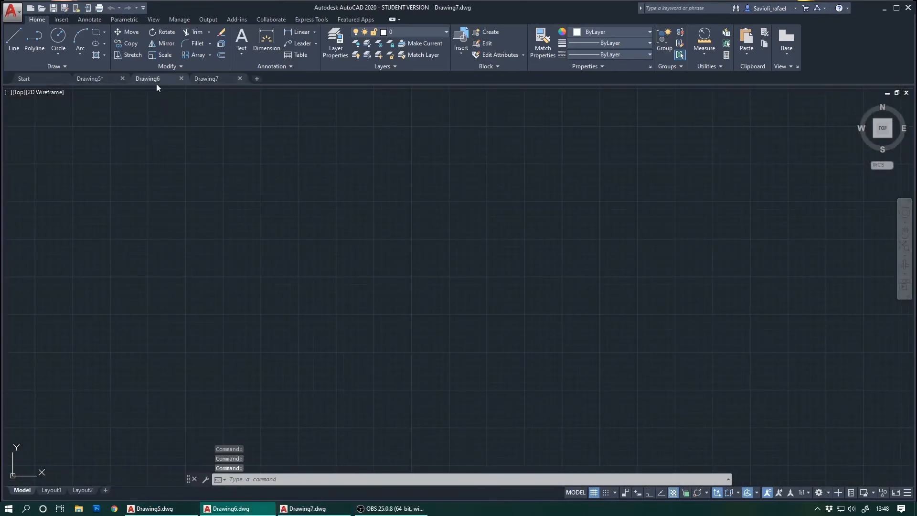
left_click(107, 81)
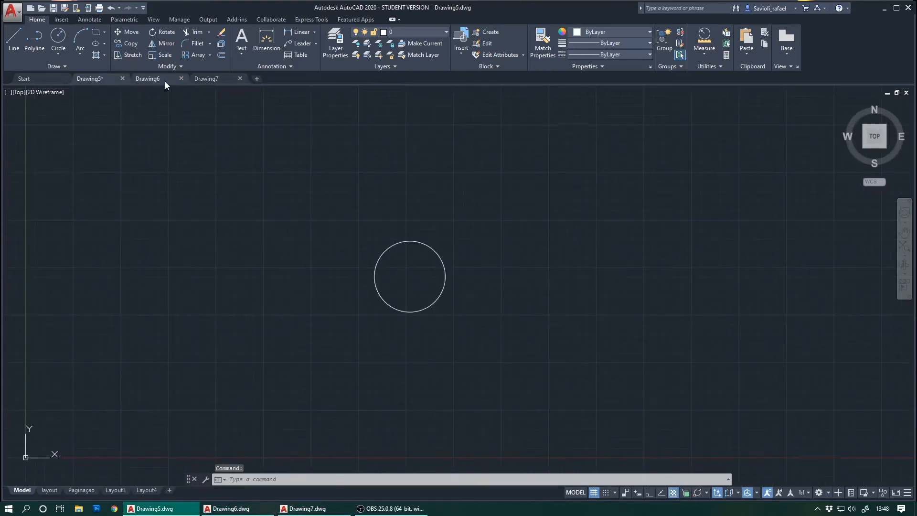
- Switch back and forth between Drawing6 and Drawing5 to compare the open drawings, ending on Drawing5
left_click(164, 83)
left_click(99, 79)
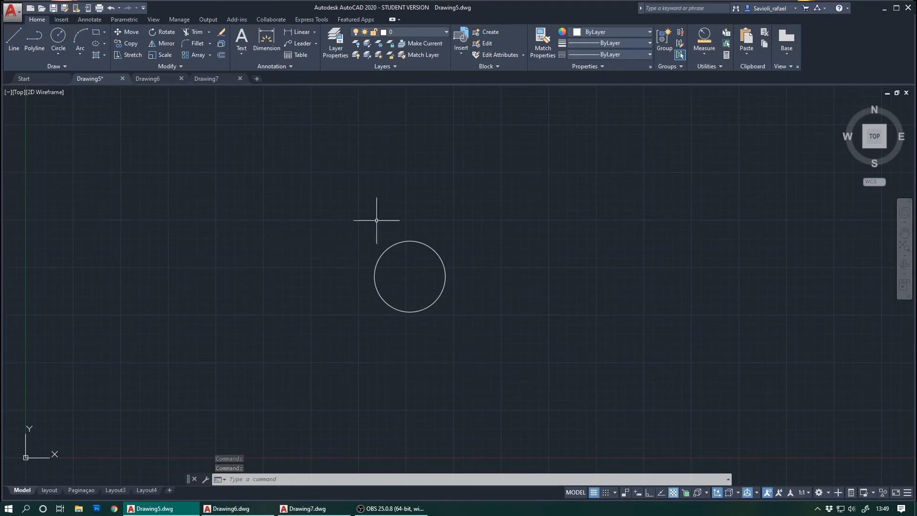
left_click(167, 81)
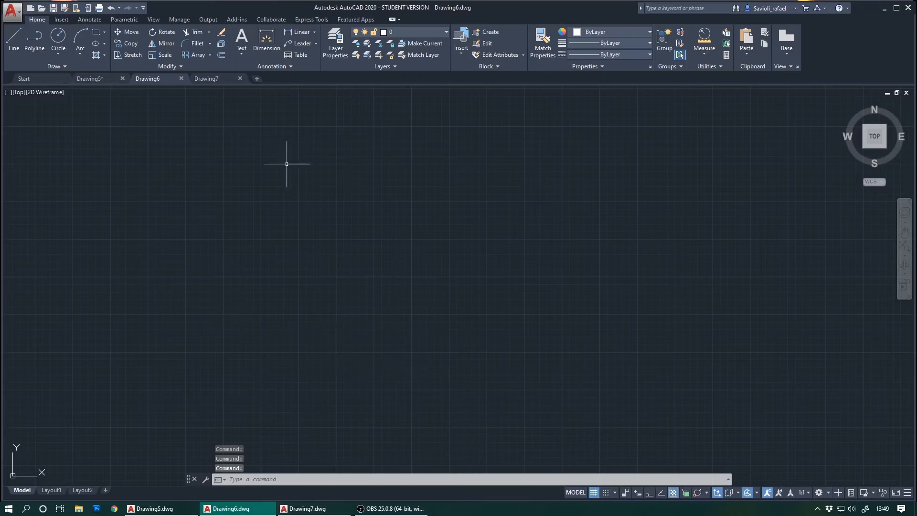
left_click(110, 79)
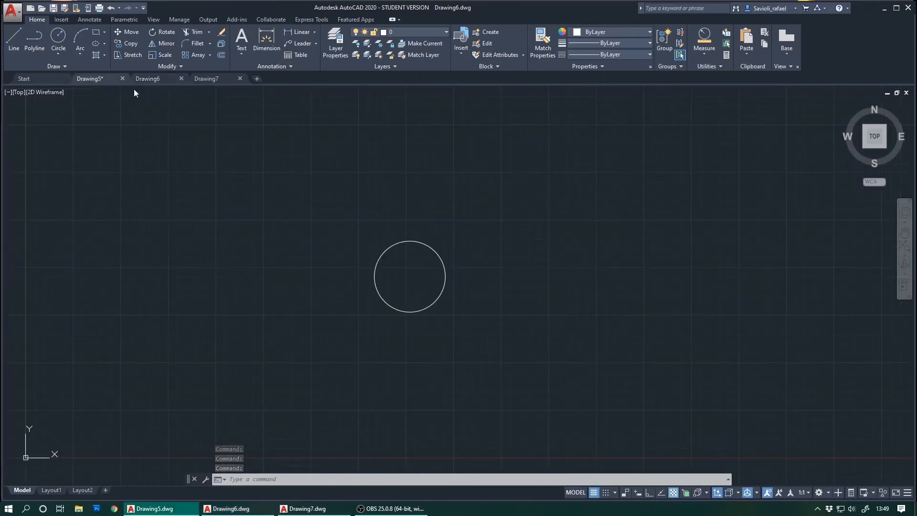
left_click(162, 78)
left_click(110, 80)
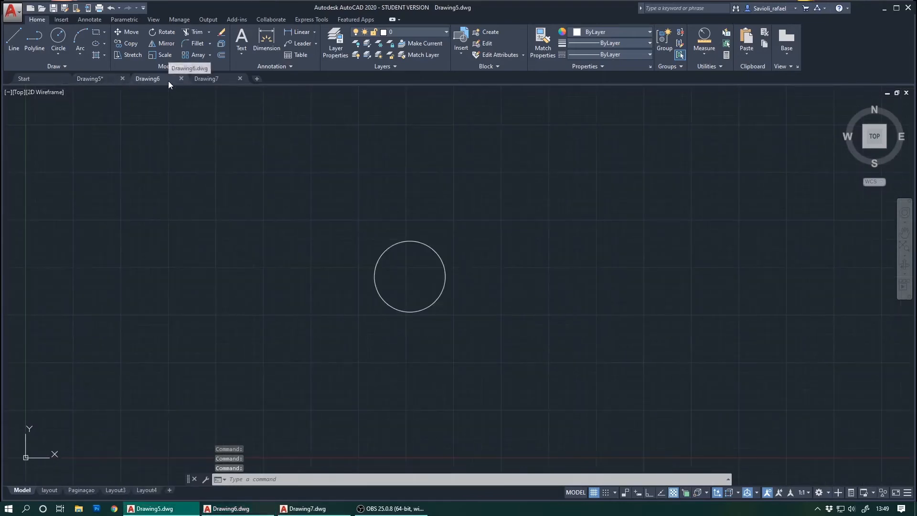
left_click(167, 80)
left_click(95, 91)
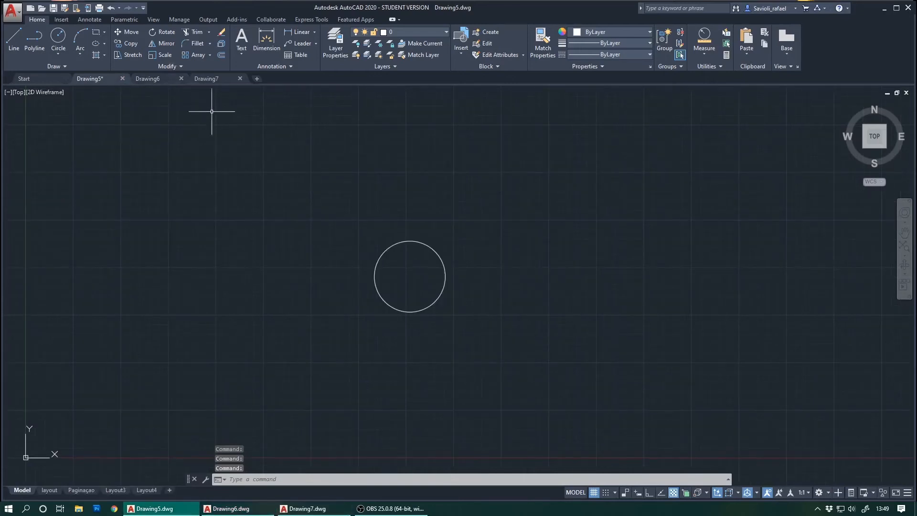
- Restore Drawing5 from its maximized state to a floating window and narrow it to a little under half the workspace width
left_click(897, 93)
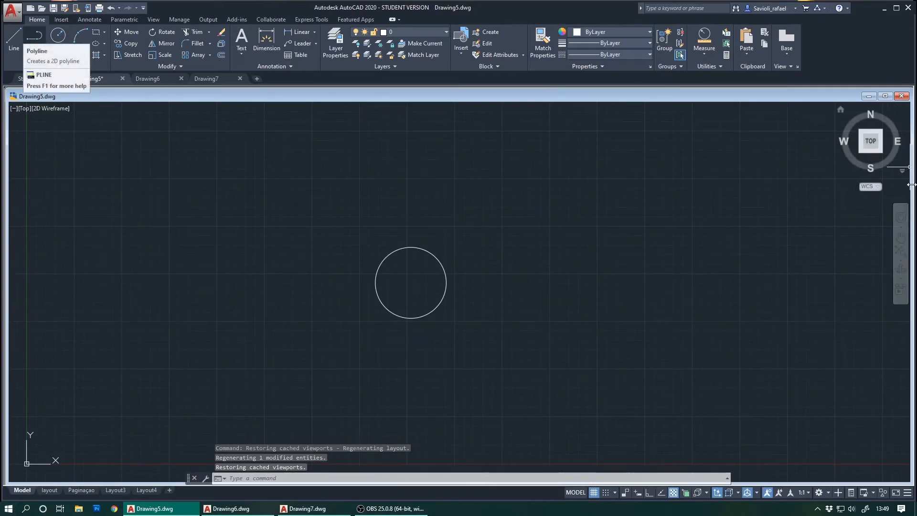
mouse_move(911, 184)
left_mouse_down()
mouse_move(589, 200)
mouse_move(461, 220)
mouse_move(397, 242)
left_mouse_up()
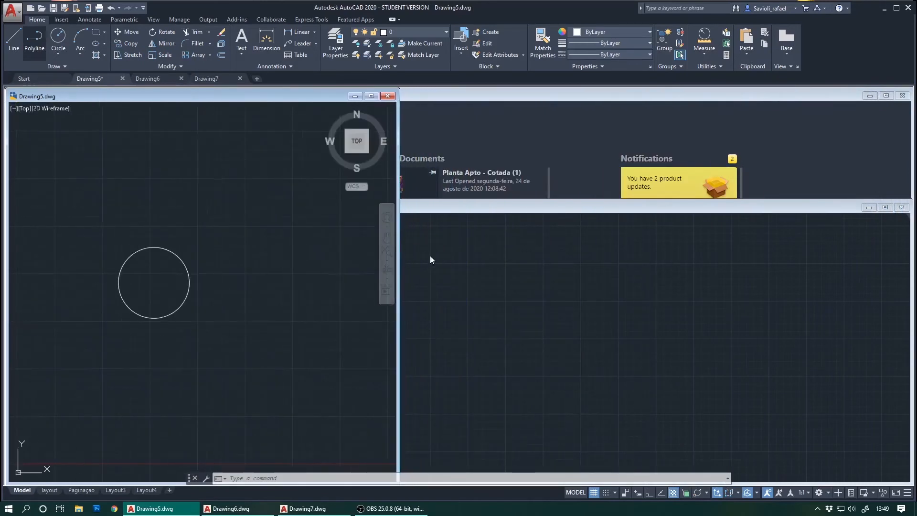
- Narrow the floating Drawing6 window to about a third of the workspace width and move it beside the Drawing5 window
left_click(158, 79)
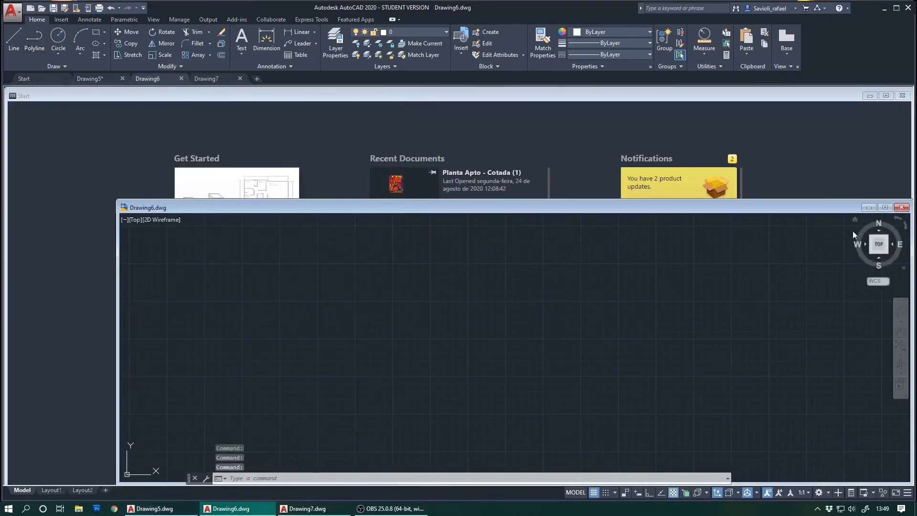
left_click_drag(791, 206, 718, 161)
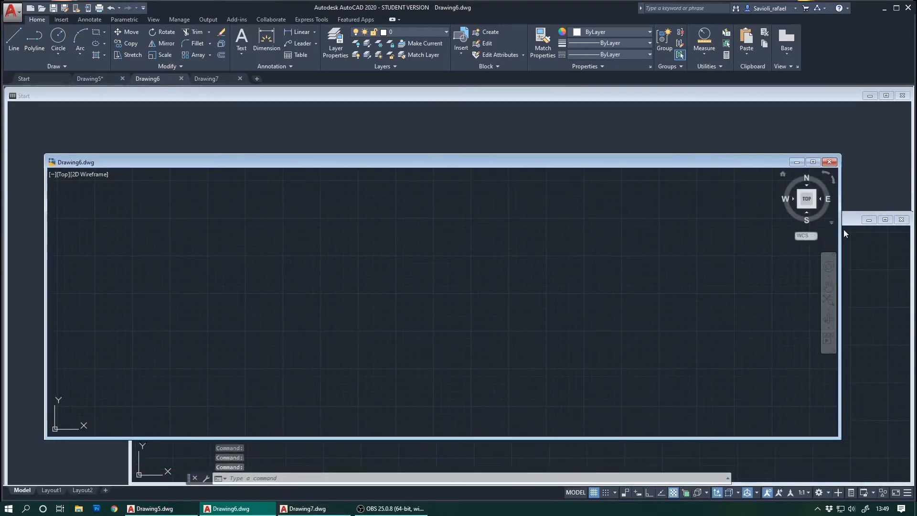
left_click_drag(840, 230, 325, 230)
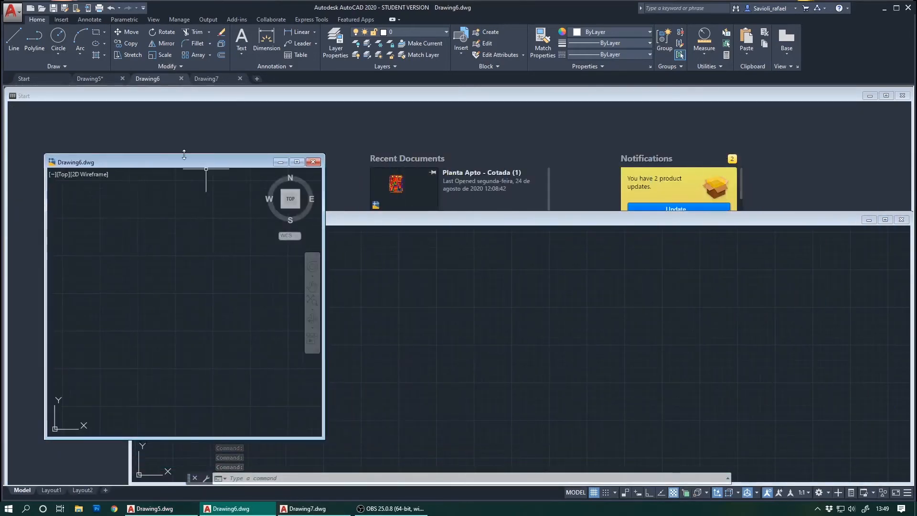
left_click_drag(178, 156, 709, 96)
- Shift the Drawing5 window toward Drawing6 and widen Drawing6 until the two windows sit almost edge to edge
left_click(100, 78)
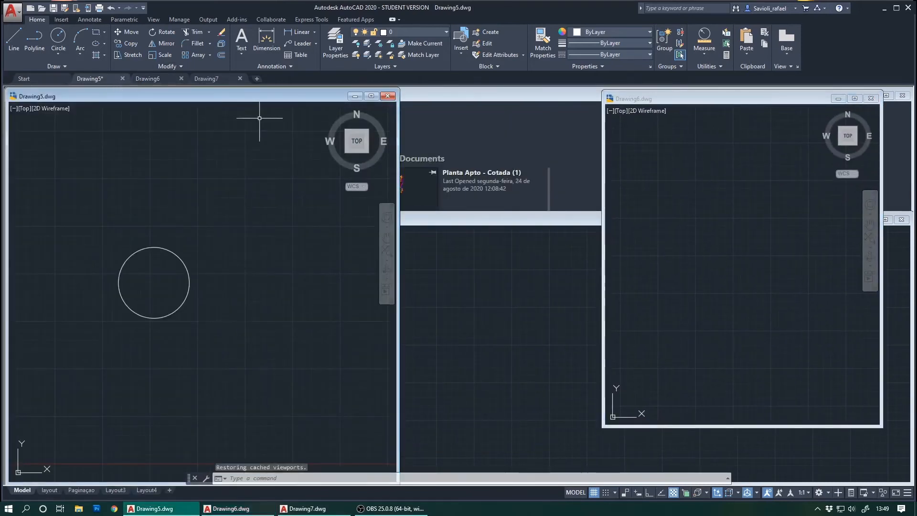
left_click_drag(246, 100, 311, 96)
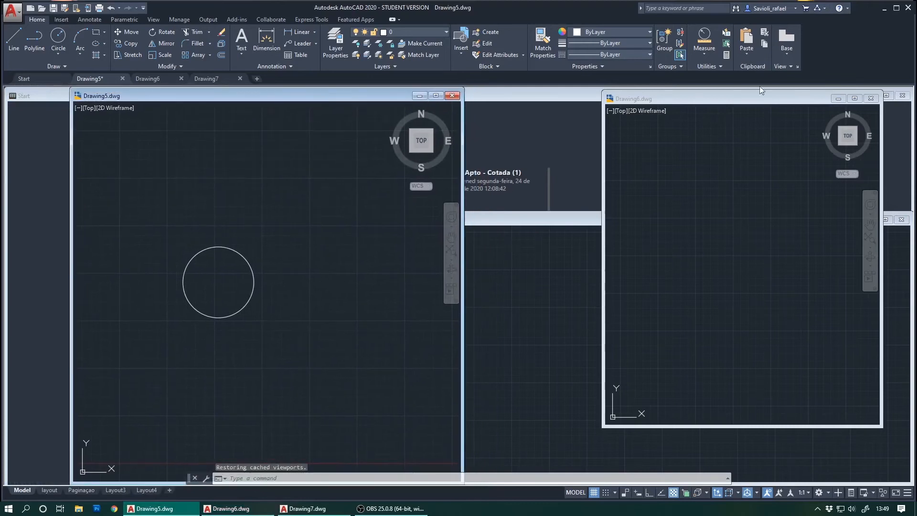
left_click(605, 278)
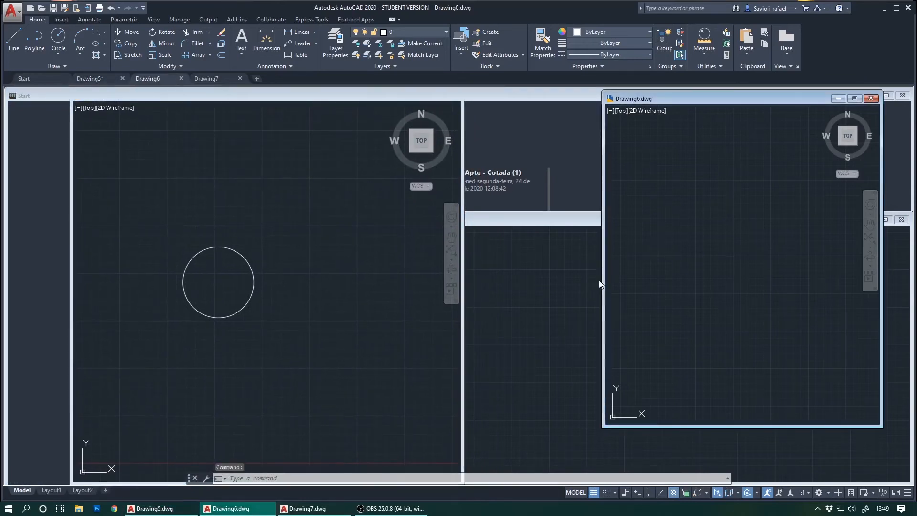
left_click_drag(603, 280, 472, 300)
- Switch between the Start page, Drawing5 and Drawing6 to compare their floating windows, ending on Drawing5
left_click(362, 195)
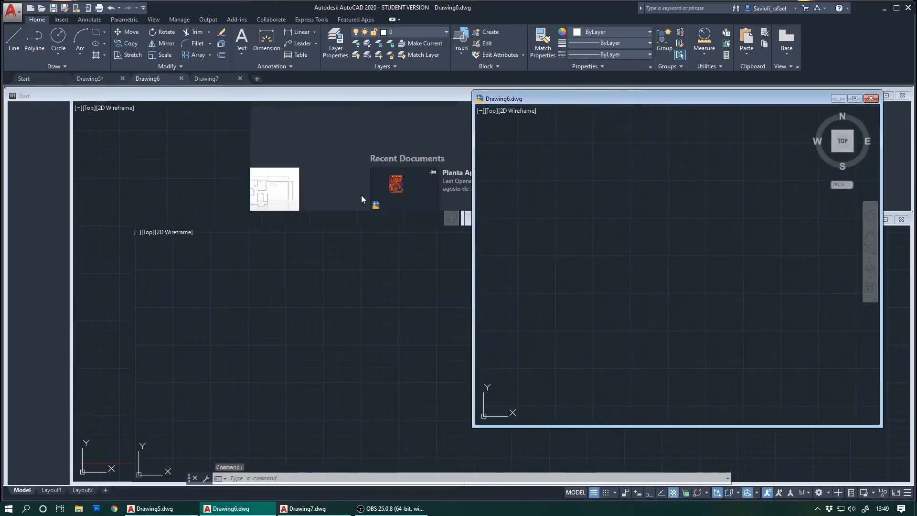
left_click(93, 79)
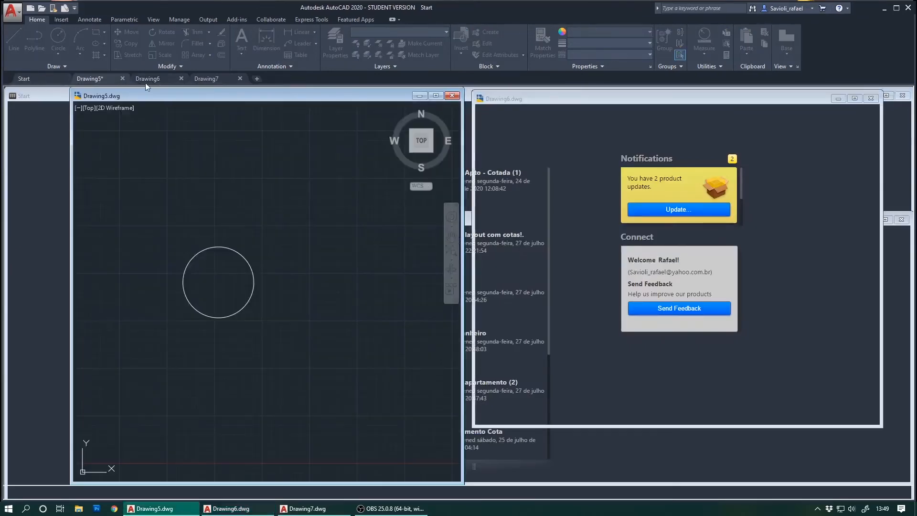
left_click(156, 79)
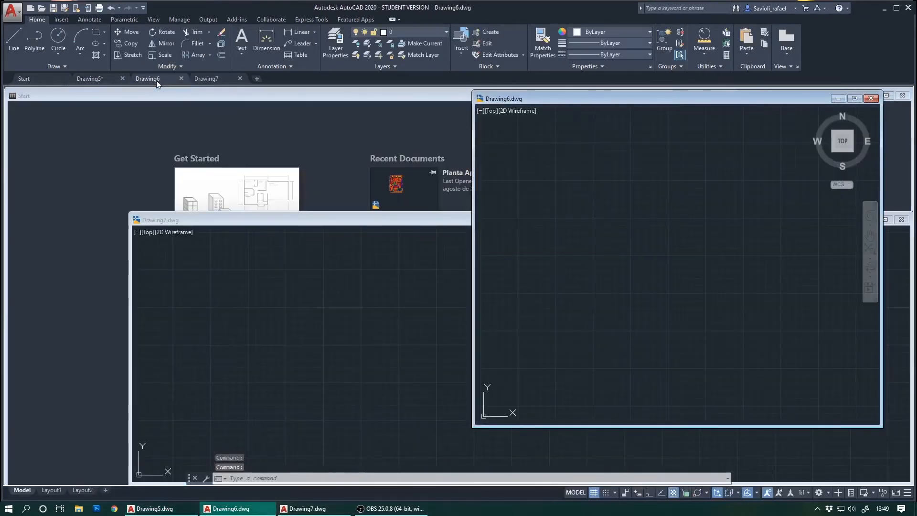
left_click(104, 79)
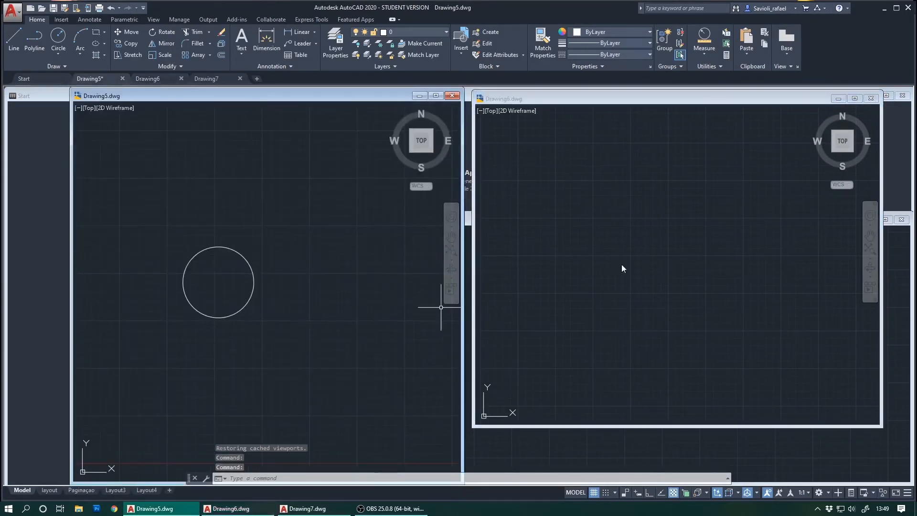
- Copy the circle from Drawing5, paste it into Drawing6, and cancel any remaining selection
mouse_move(266, 327)
left_mouse_down()
mouse_move(191, 246)
mouse_move(250, 225)
left_mouse_up()
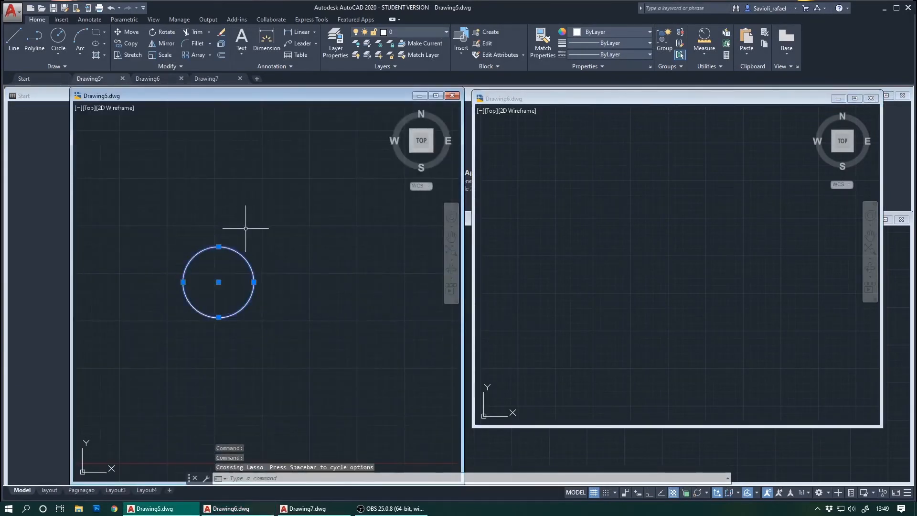
key("ctrl+c")
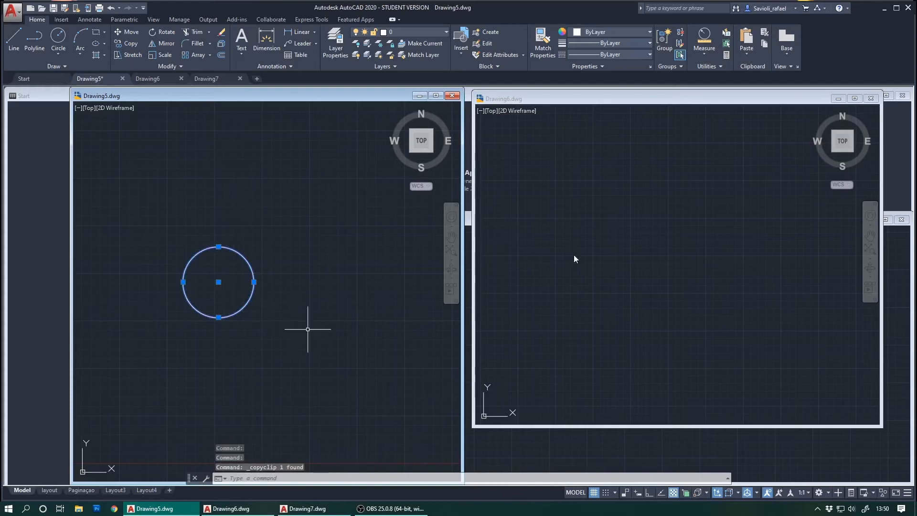
left_click(602, 285)
key("ctrl+v")
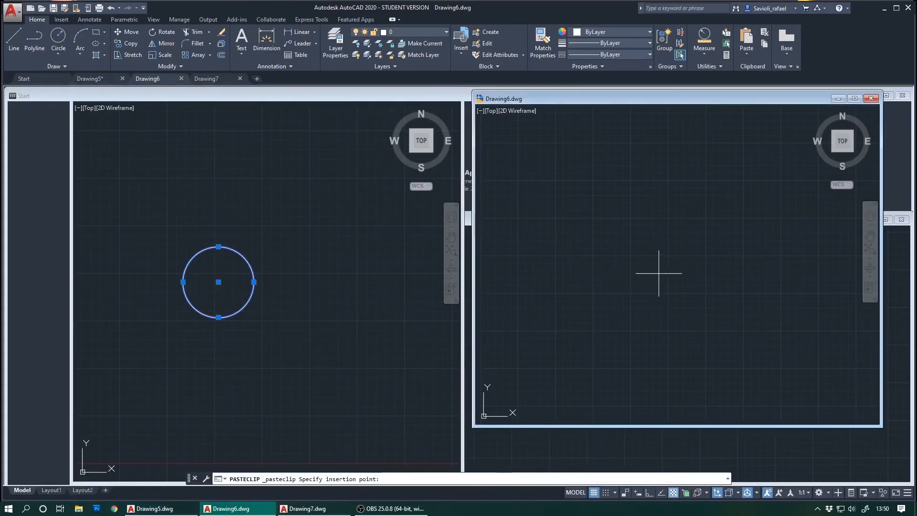
key("Escape")
left_click(609, 267)
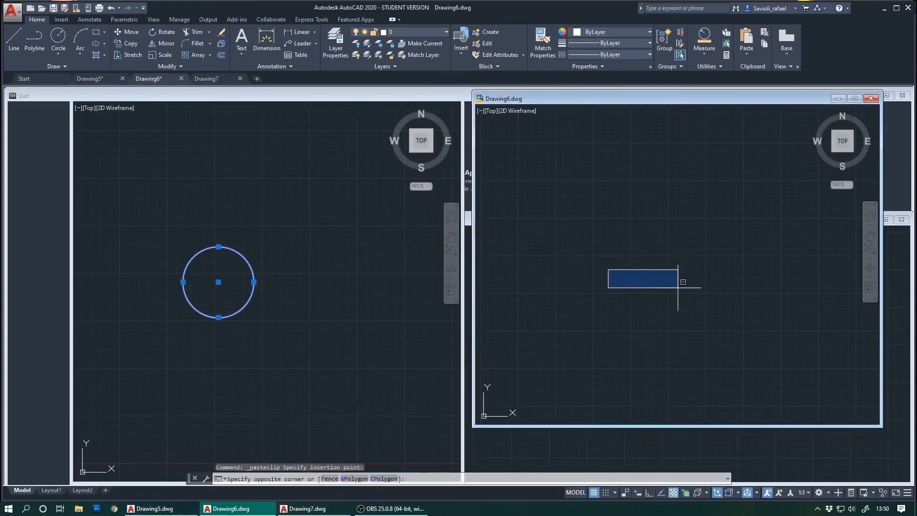
key("Escape")
key("Escape")
key("Escape")
key("Escape")
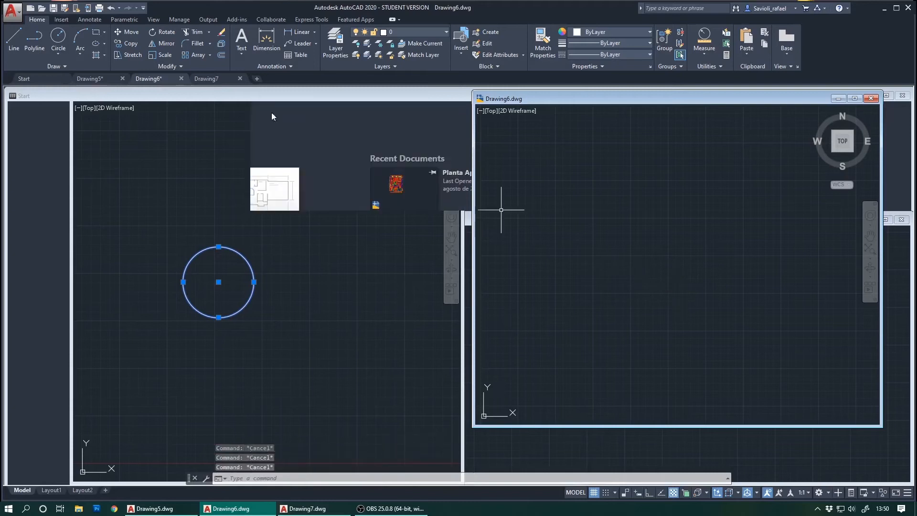
- Draw a circle by centre and radius in the upper middle of Drawing6
left_click(58, 38)
left_click(617, 236)
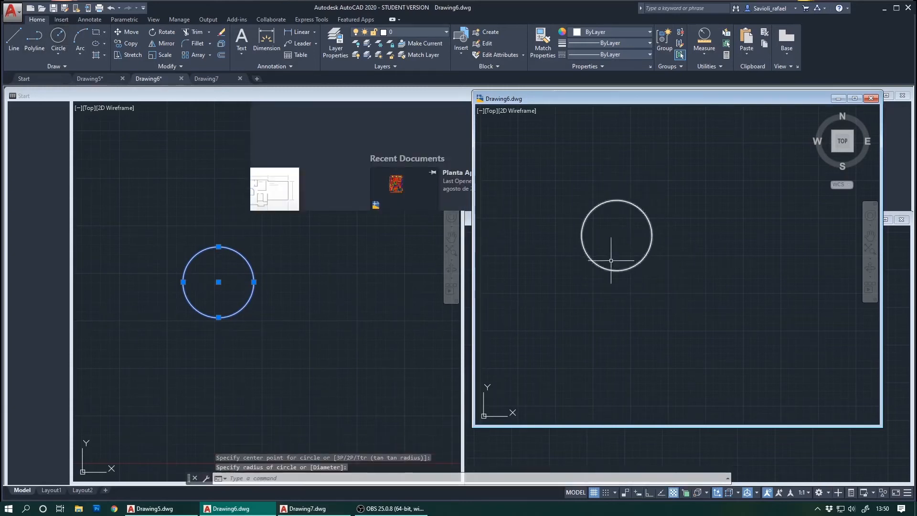
- Close the blank Drawing7 and maximize the Drawing5 window
key("ctrl+Tab")
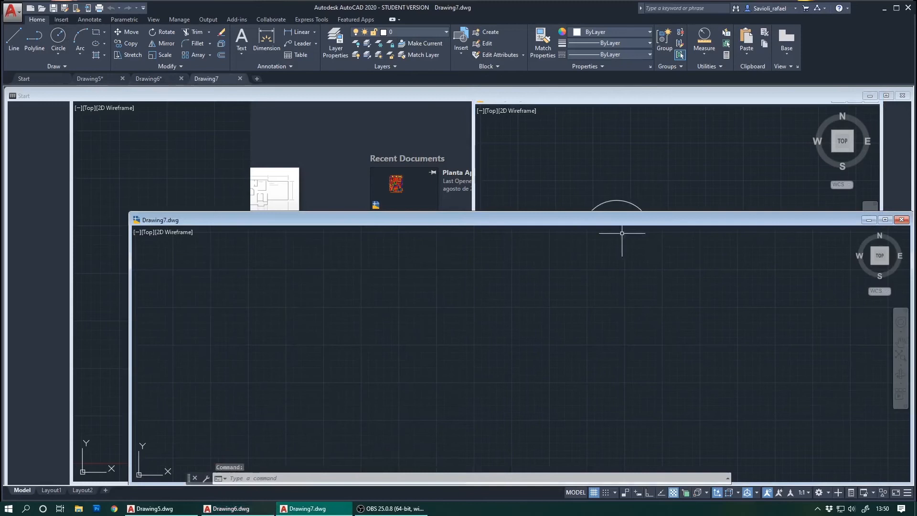
left_click(901, 220)
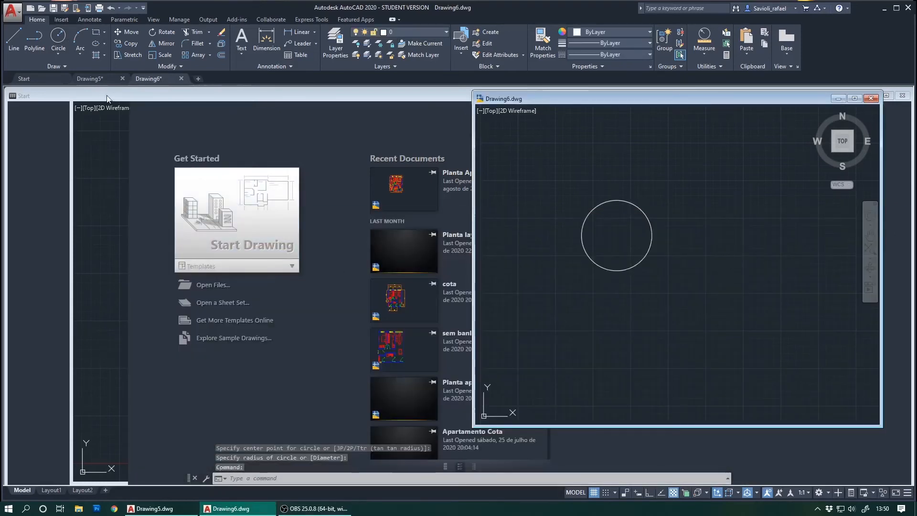
left_click(103, 79)
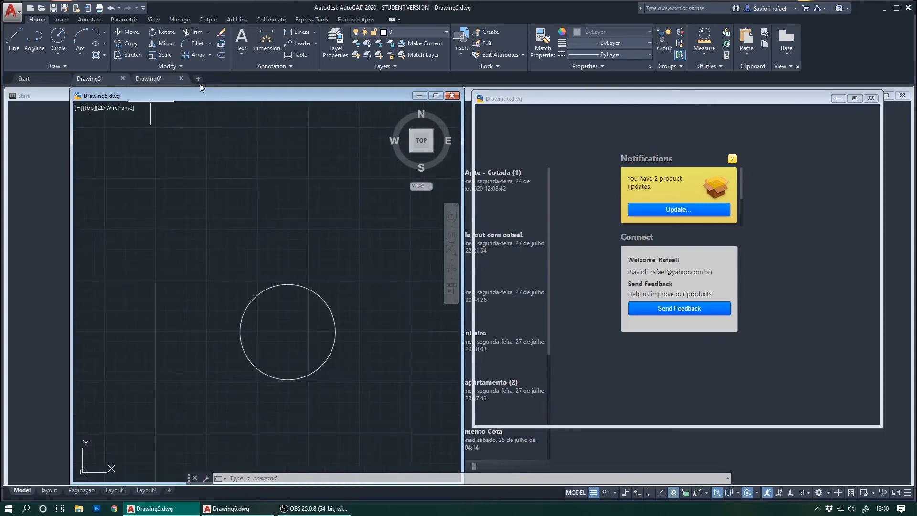
left_click(436, 96)
- Compare Drawing6 with Drawing5 once more and close Drawing6 so that only Drawing5 stays open
left_click(167, 80)
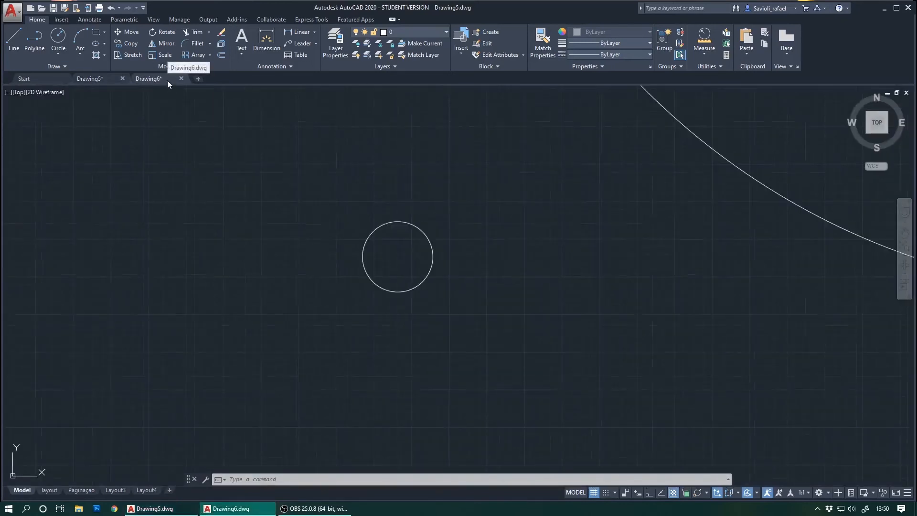
left_click(106, 79)
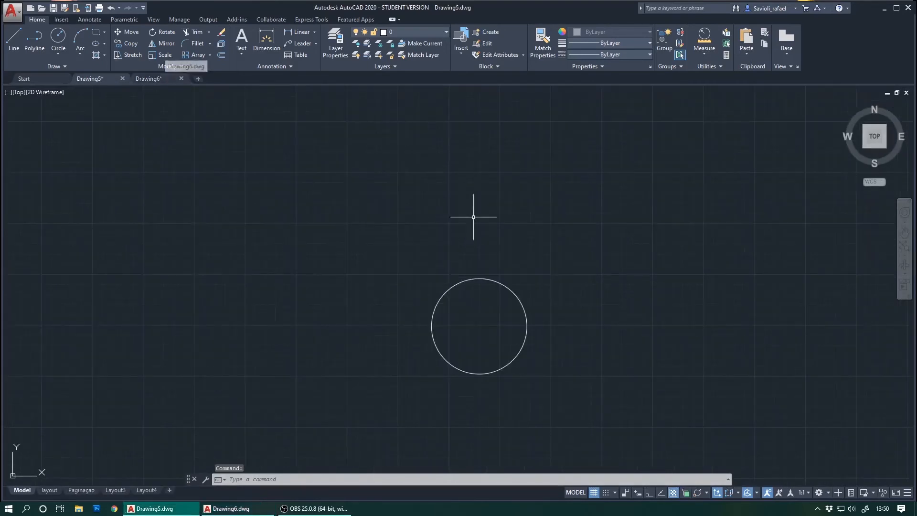
left_click(182, 78)
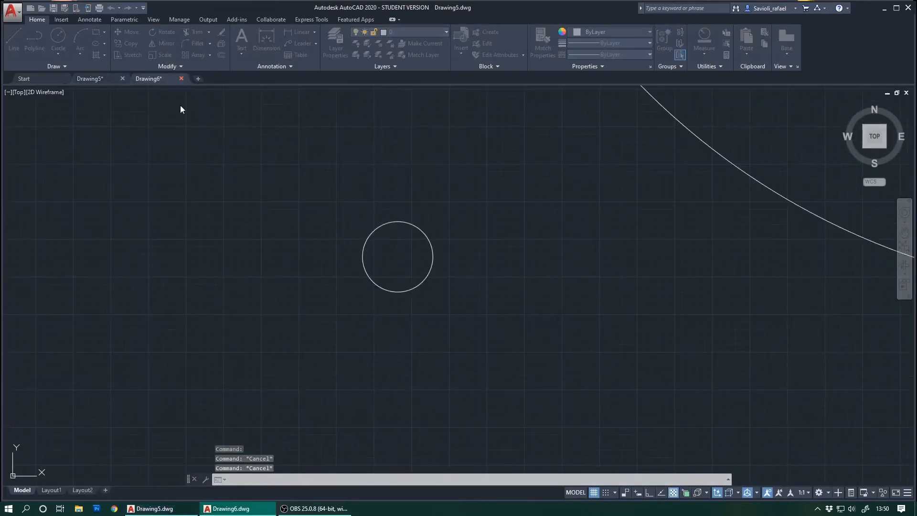
left_click(472, 278)
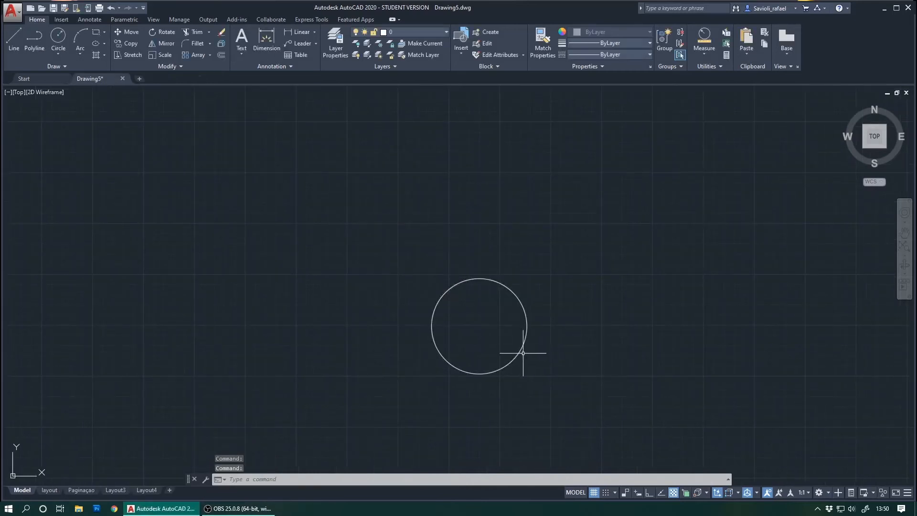
- Move the circle in Drawing5 up and to the left using its top as the base point
left_click(509, 363)
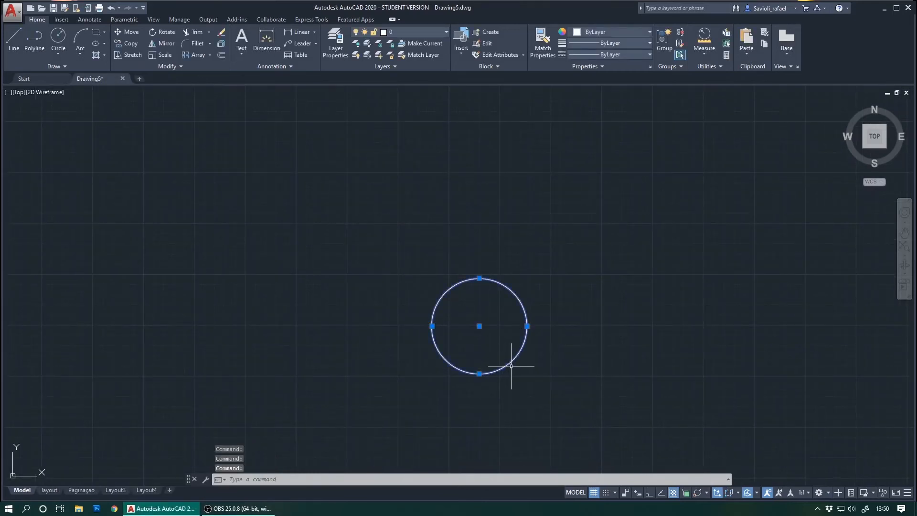
left_click(119, 31)
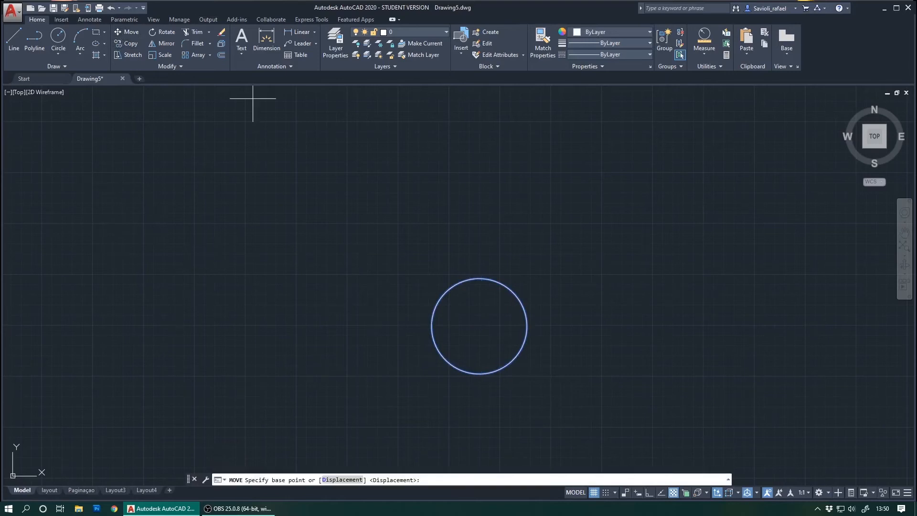
left_click(471, 279)
left_click(368, 151)
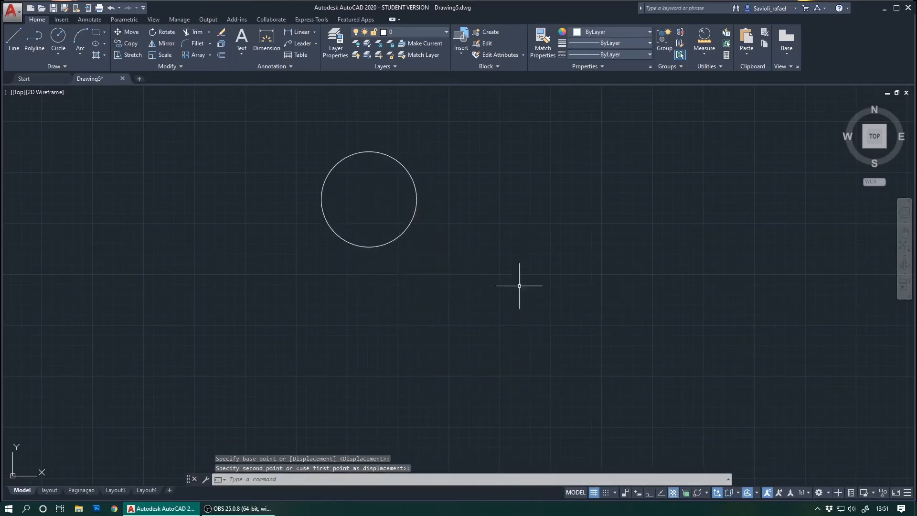
key("Escape")
key("Escape")
key("Escape")
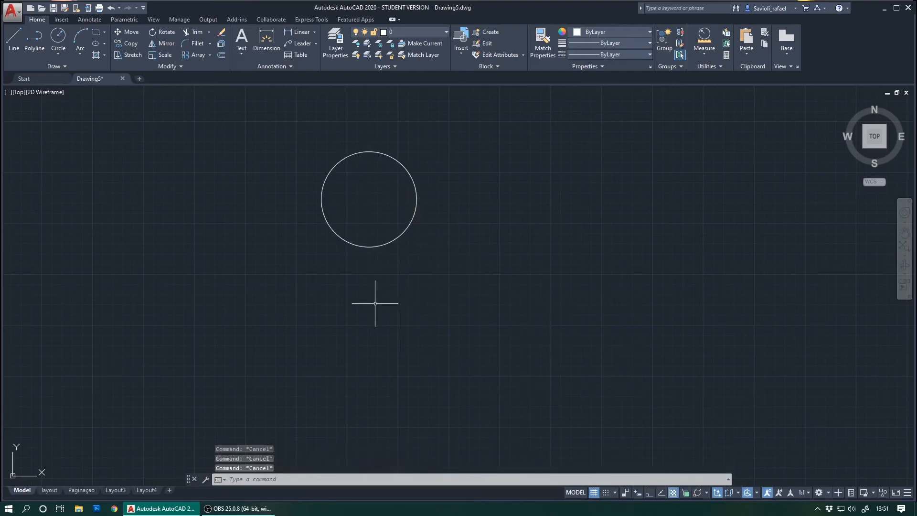
- Look through the Insert, Annotate, Parametric, View, Manage, Output, Add-ins, Collaborate, Express Tools and Featured Apps tool sets
middle_click_drag(381, 270, 406, 297)
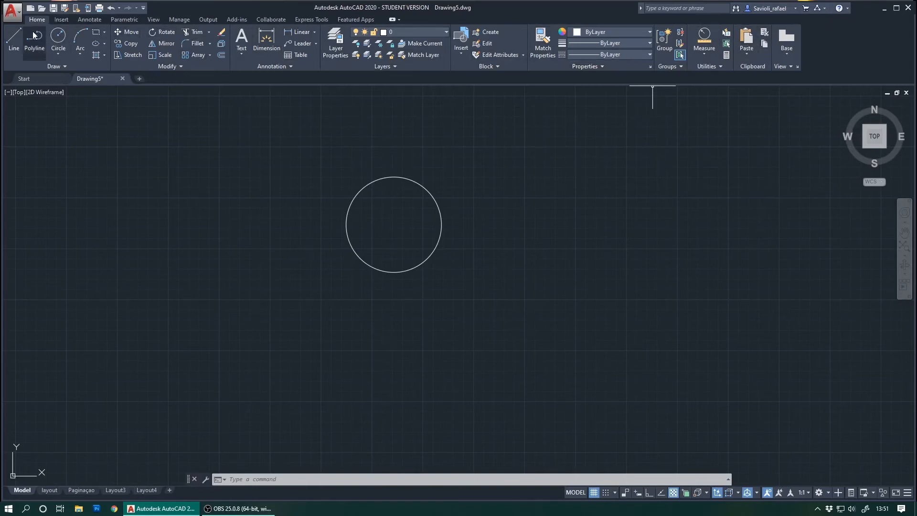
left_click(60, 20)
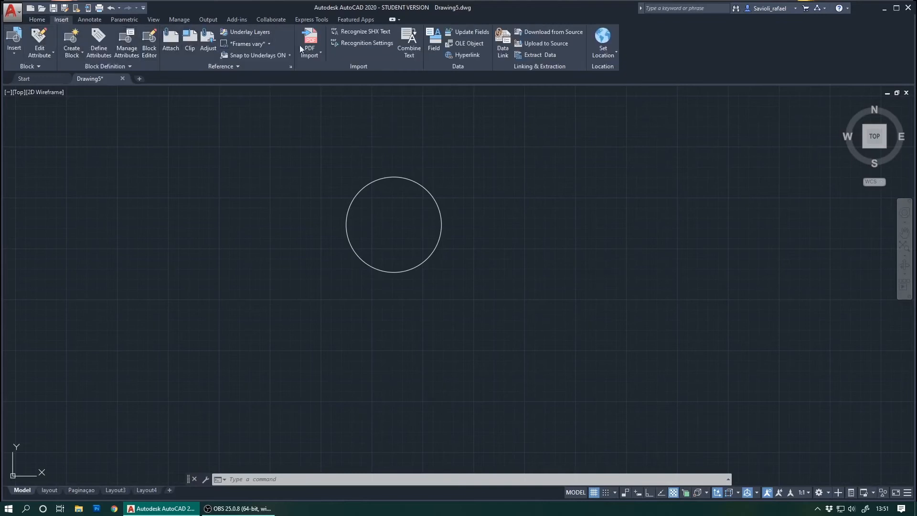
left_click(88, 21)
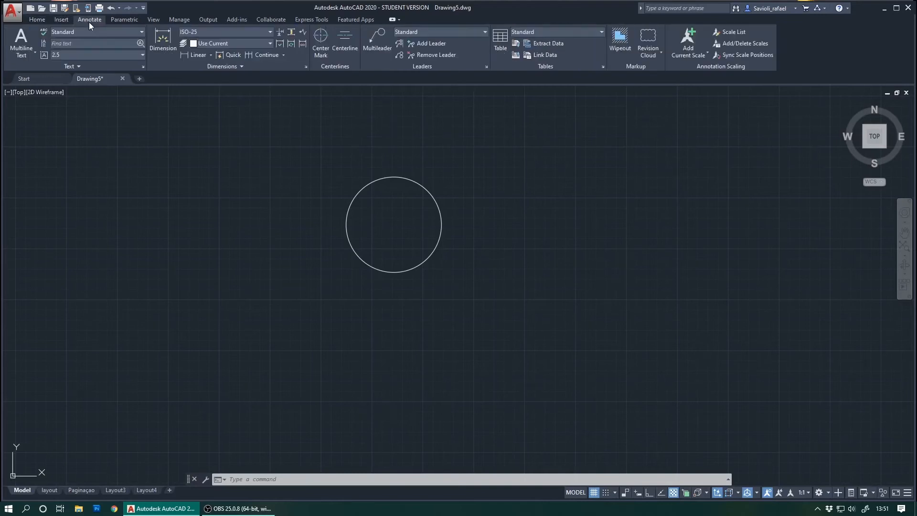
left_click(130, 21)
left_click(157, 19)
left_click(177, 20)
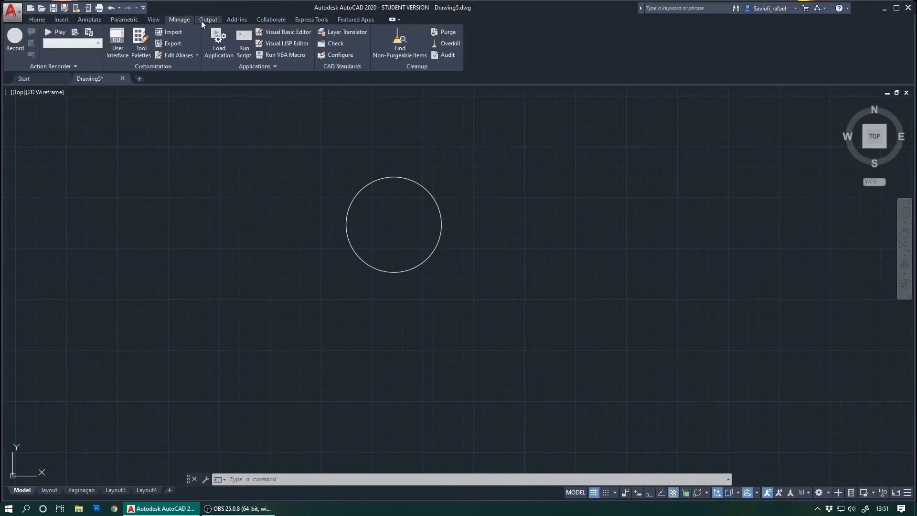
left_click(208, 21)
left_click(239, 22)
left_click(279, 21)
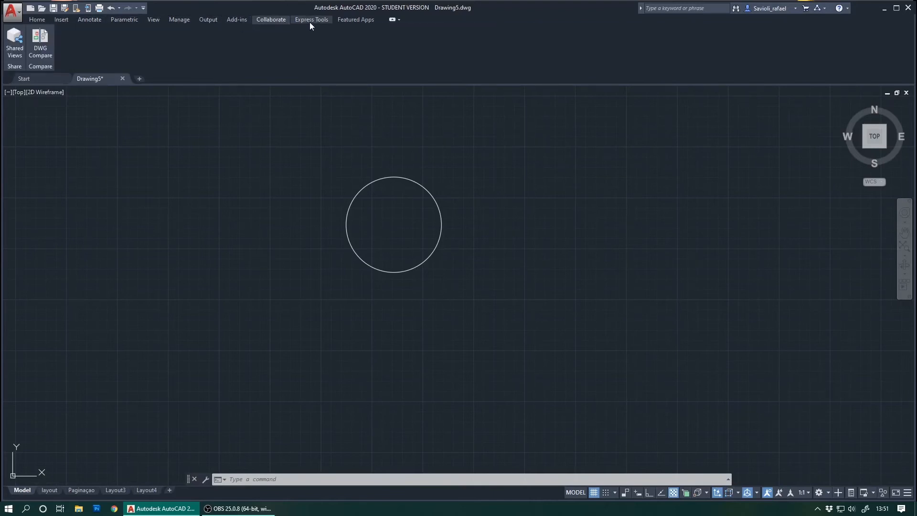
left_click(311, 22)
left_click(356, 20)
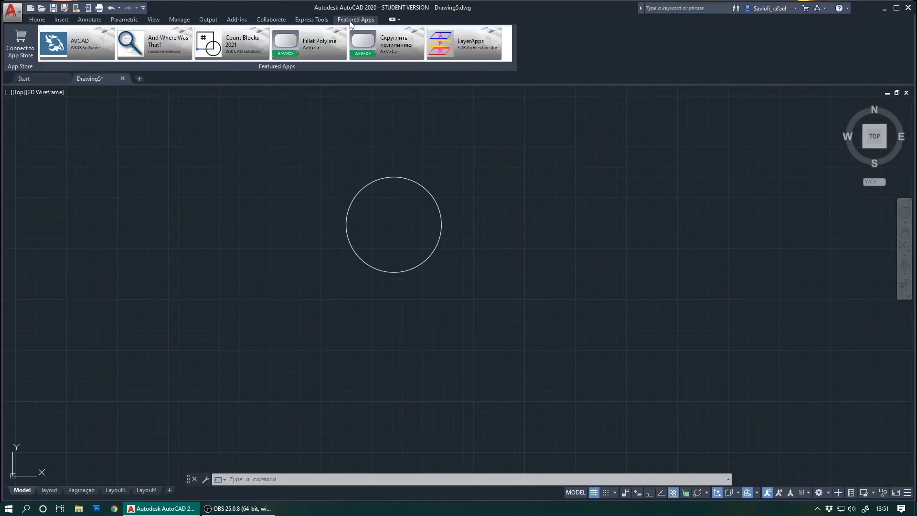
- Draw a connected chain of five freehand line segments below the circle, with the last segments crossing above the horizontal first one
left_click(38, 21)
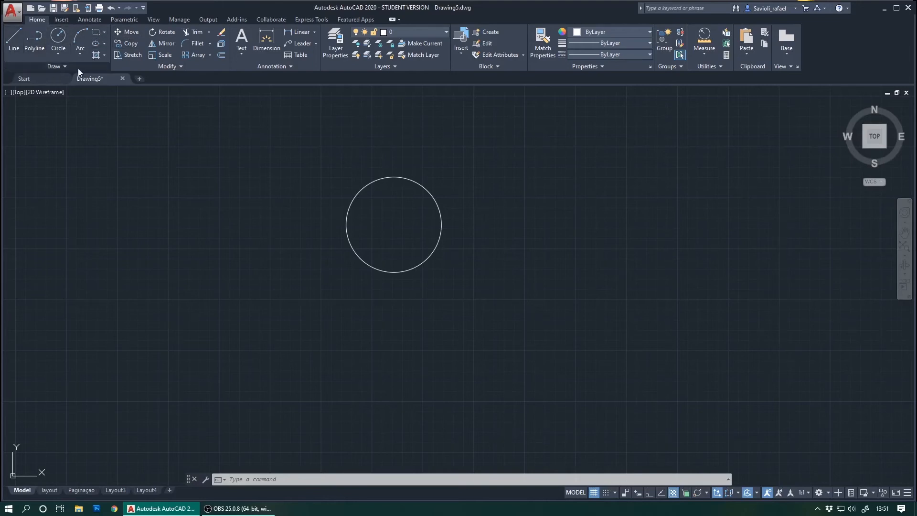
left_click(13, 42)
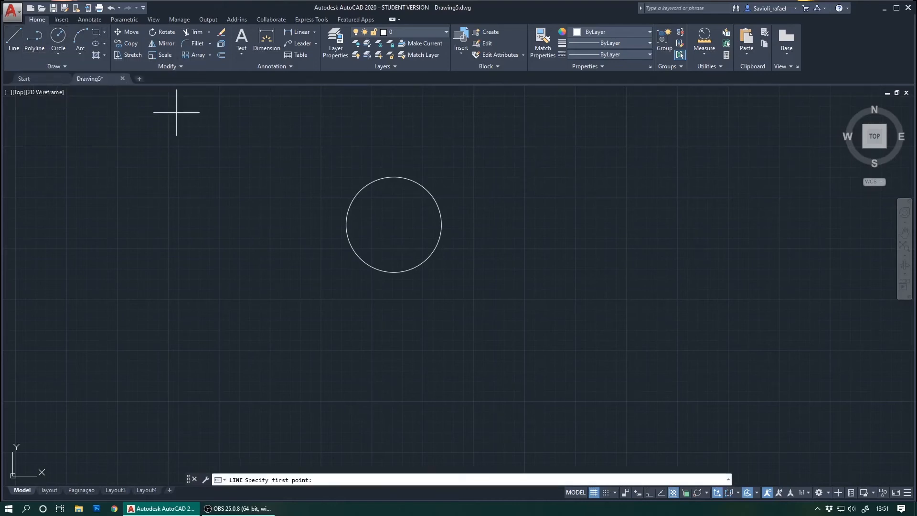
left_click(298, 337)
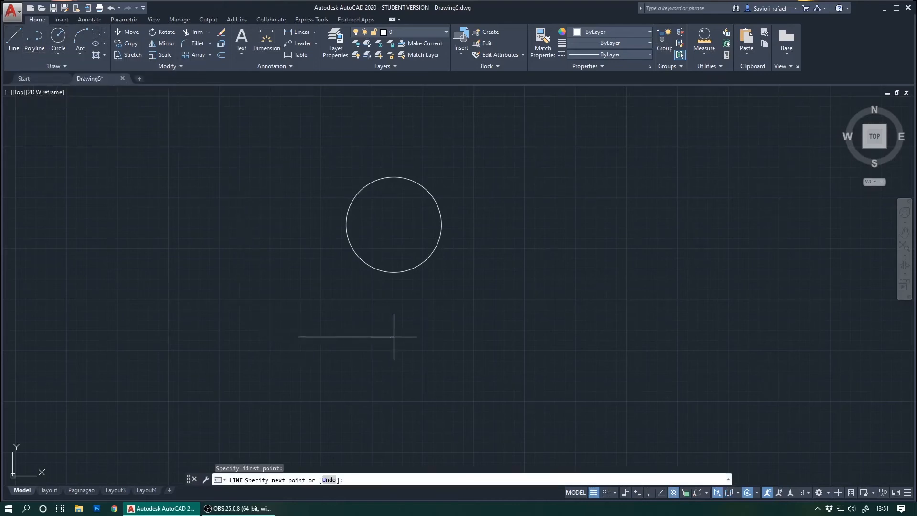
left_click(394, 337)
left_click(393, 380)
left_click(344, 389)
left_click(320, 306)
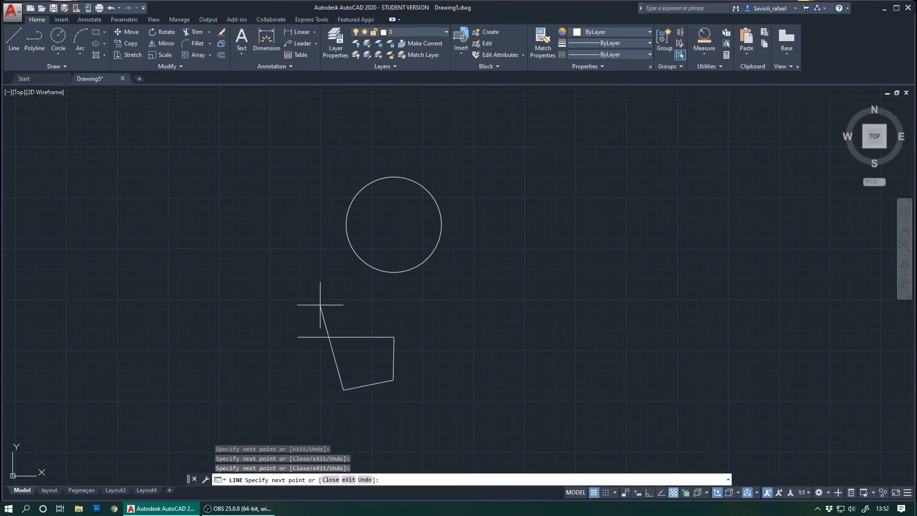
left_click(357, 309)
key("Escape")
key("Escape")
key("Escape")
key("Escape")
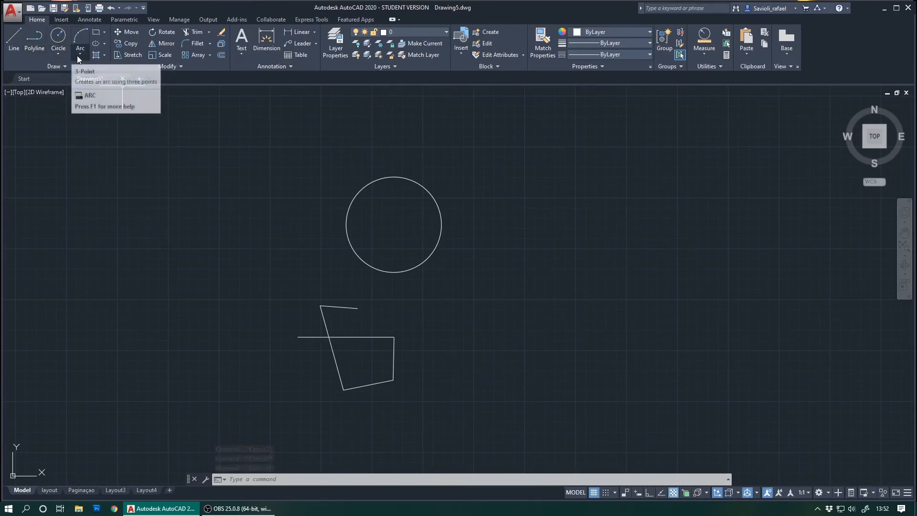
- Look through the construction methods for circles, arcs and ellipses, and cancel the ellipse that gets started
left_click(56, 55)
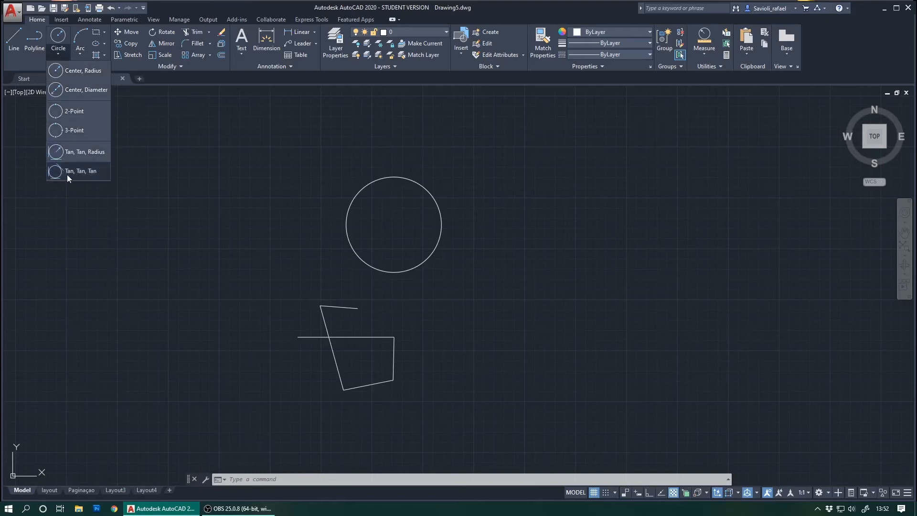
left_click(78, 52)
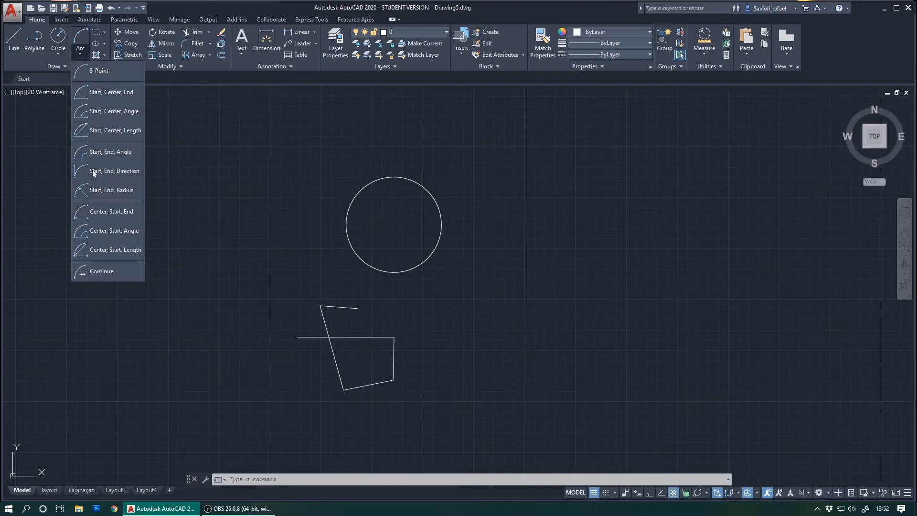
left_click(98, 44)
left_click(104, 44)
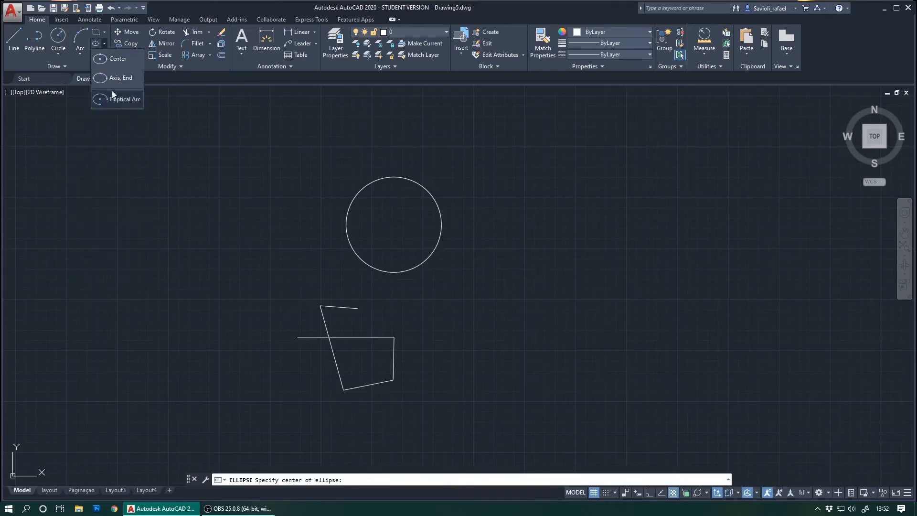
left_click(78, 67)
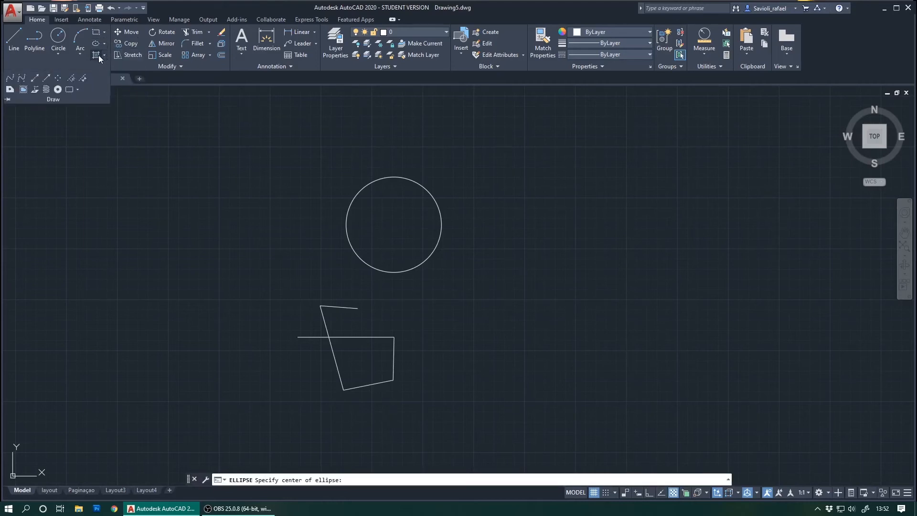
left_click(136, 112)
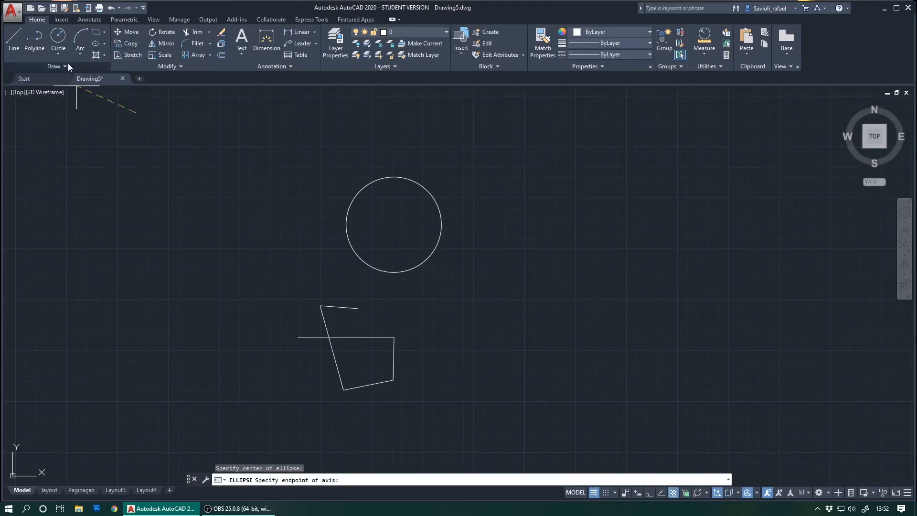
key("Escape")
key("Escape")
key("Escape")
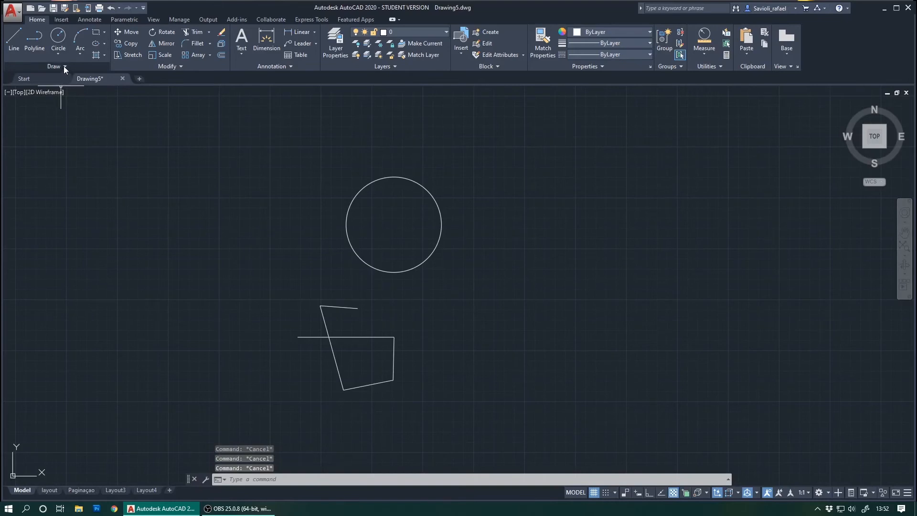
- Examine the additional drawing tools in the expanded Draw tool group
left_click(64, 66)
left_click(64, 67)
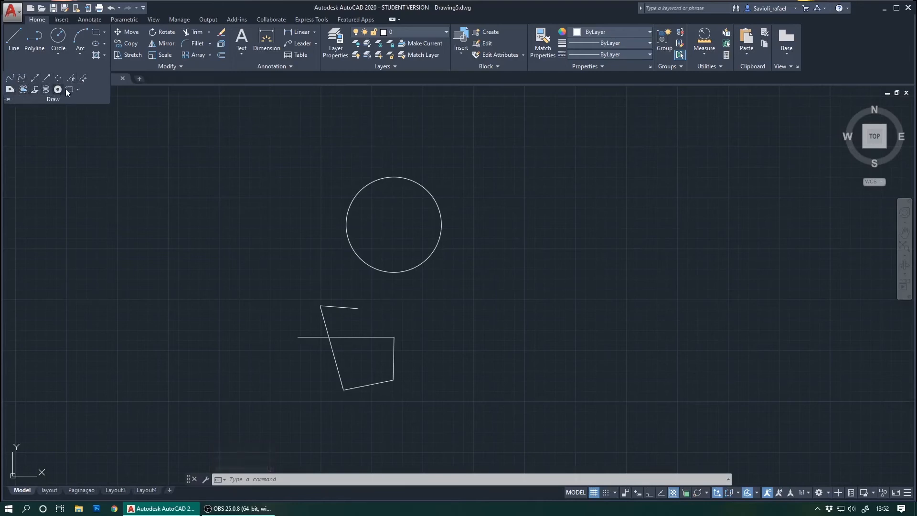
key("Escape")
key("Escape")
key("Escape")
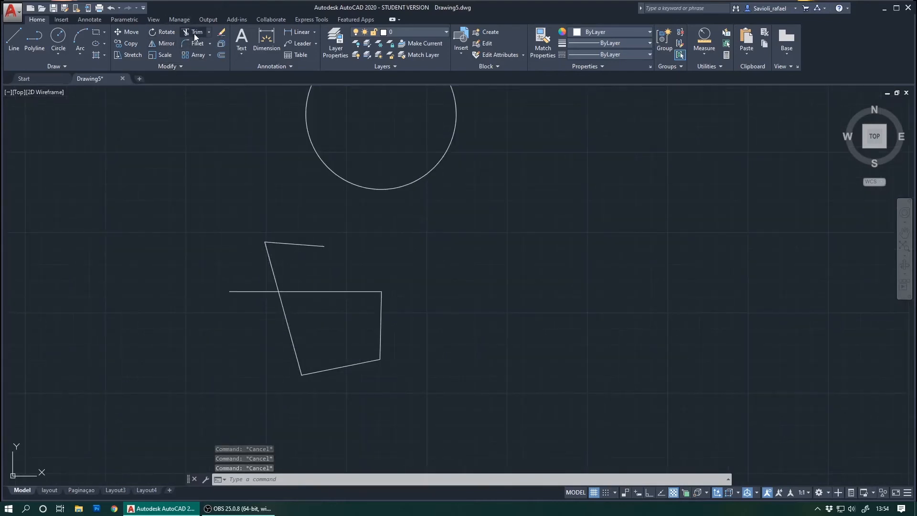
- Trim the part of the slanted line that extends above the horizontal line, using all objects as cutting edges
left_click(194, 32)
key("Return")
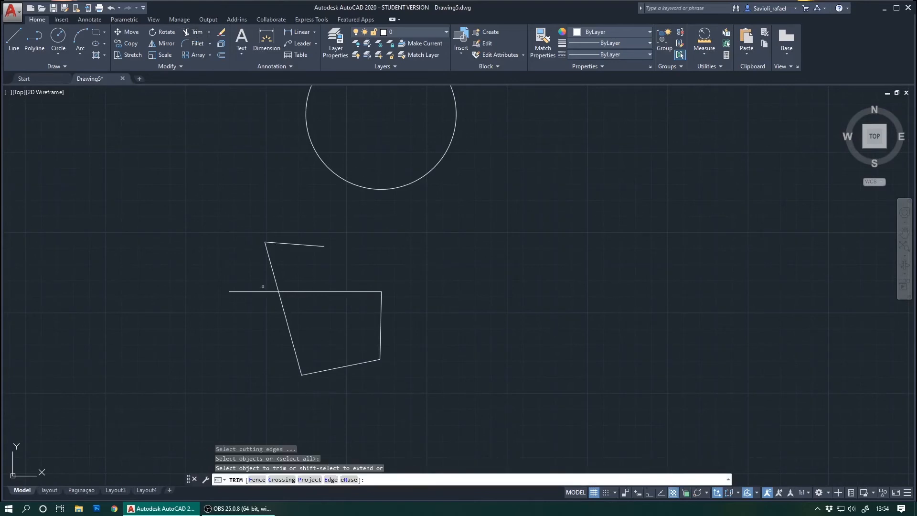
left_click(273, 270)
key("Escape")
key("Escape")
key("Escape")
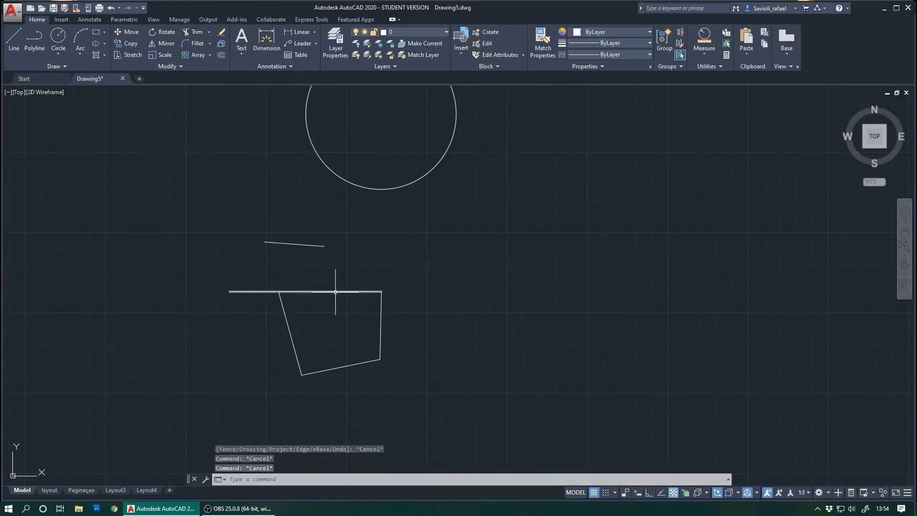
- Measure the distance along the horizontal line from its junction with the slanted line to its right end
middle_click_drag(294, 293, 303, 307)
scroll(272, 311, "down", 2)
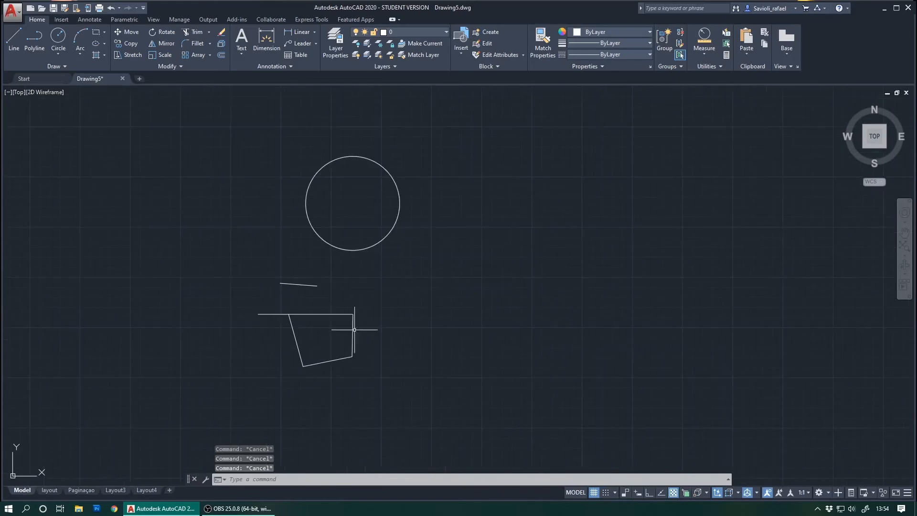
middle_click_drag(356, 323, 331, 323)
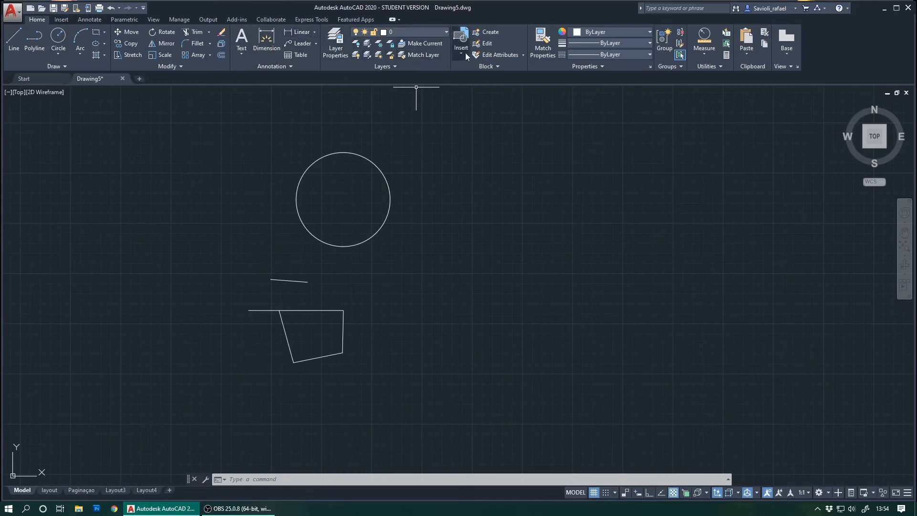
left_click(704, 54)
left_click(704, 91)
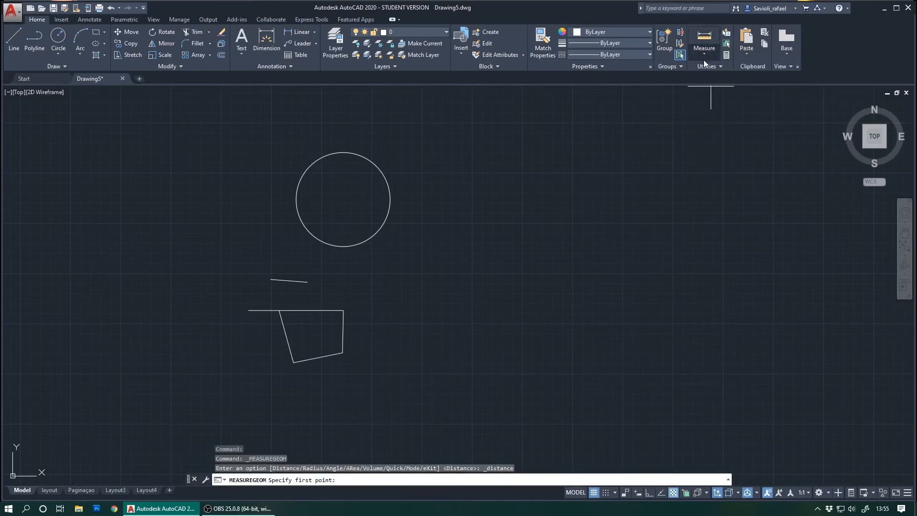
left_click(704, 55)
left_click(707, 92)
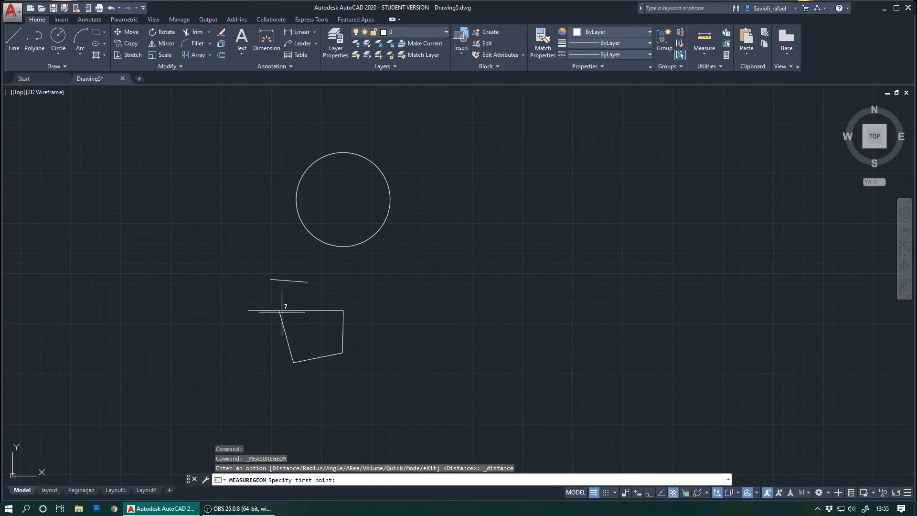
scroll(272, 320, "up", 2)
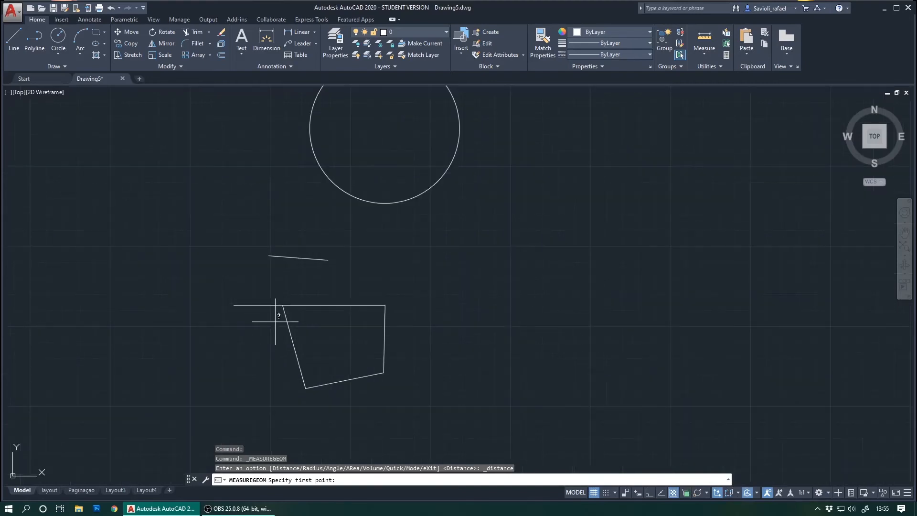
left_click(285, 306)
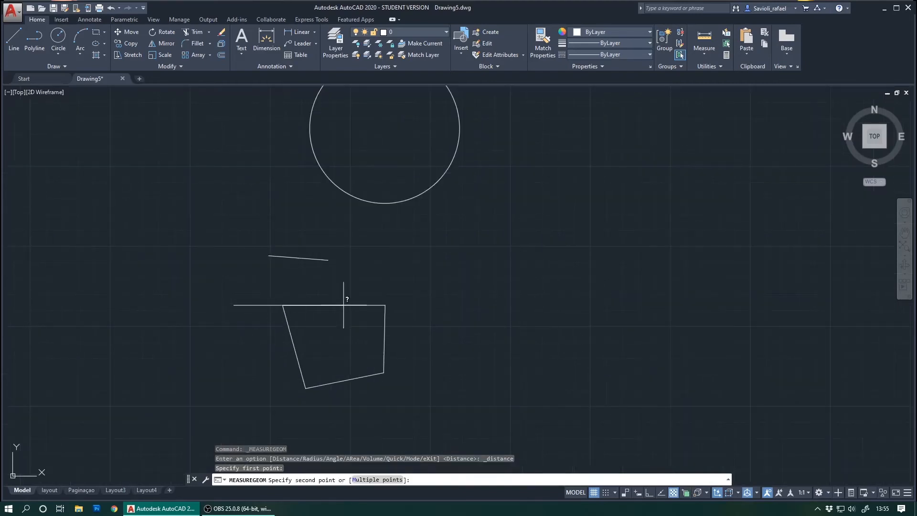
left_click(385, 304)
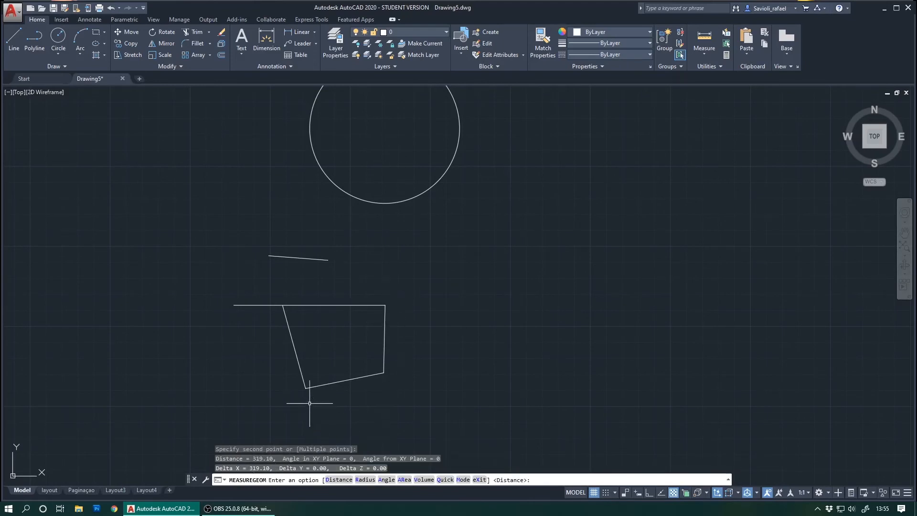
key("Escape")
key("Escape")
key("Escape")
- Delete the short detached line between the circle and the four-sided shape
scroll(549, 282, "down", 2)
left_click(408, 268)
key("Delete")
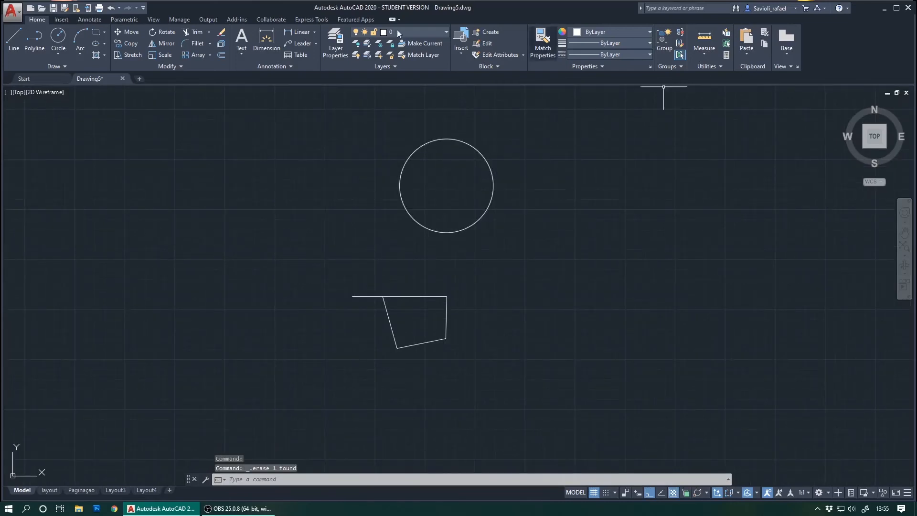
- Review the Insert and Annotate tool sets again and the additional Modify tools in the Home set
left_click(58, 20)
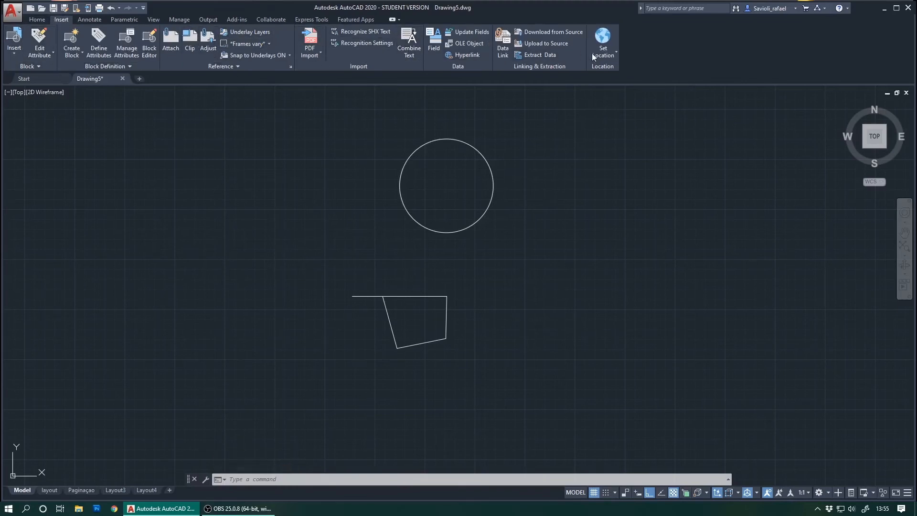
left_click(90, 20)
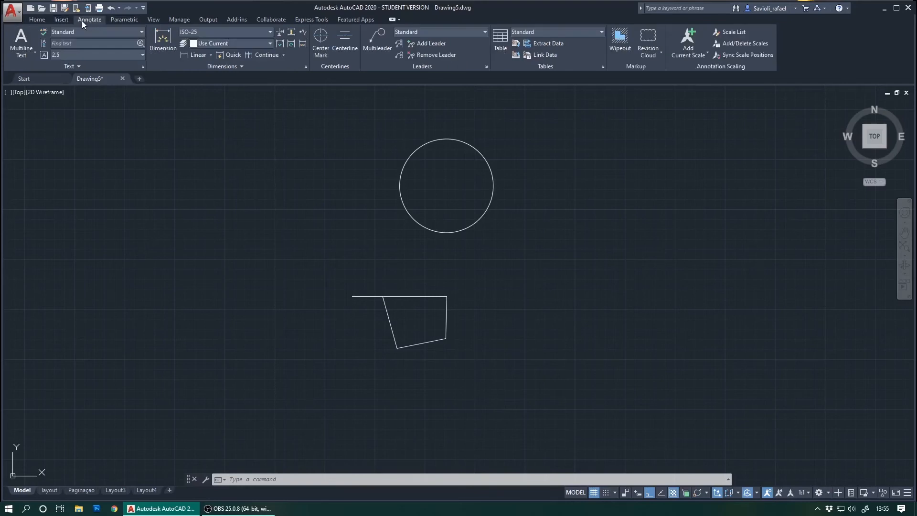
left_click(38, 20)
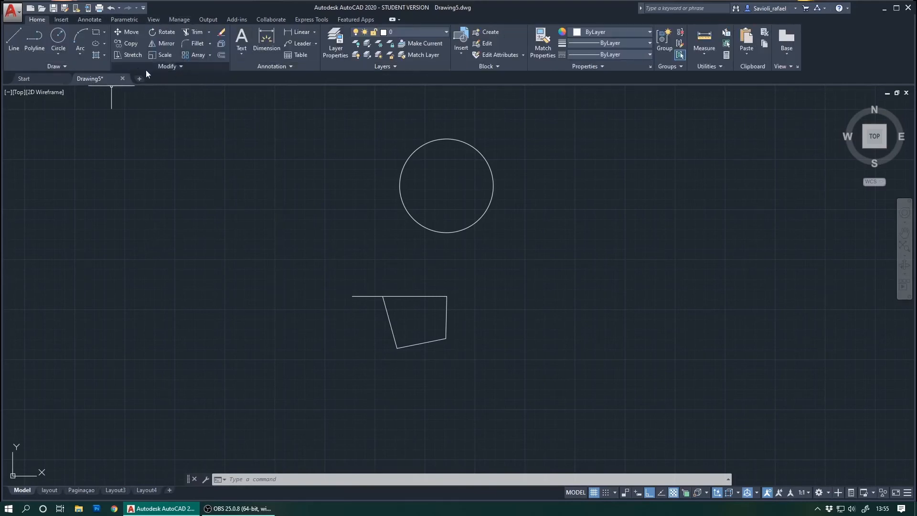
left_click(180, 67)
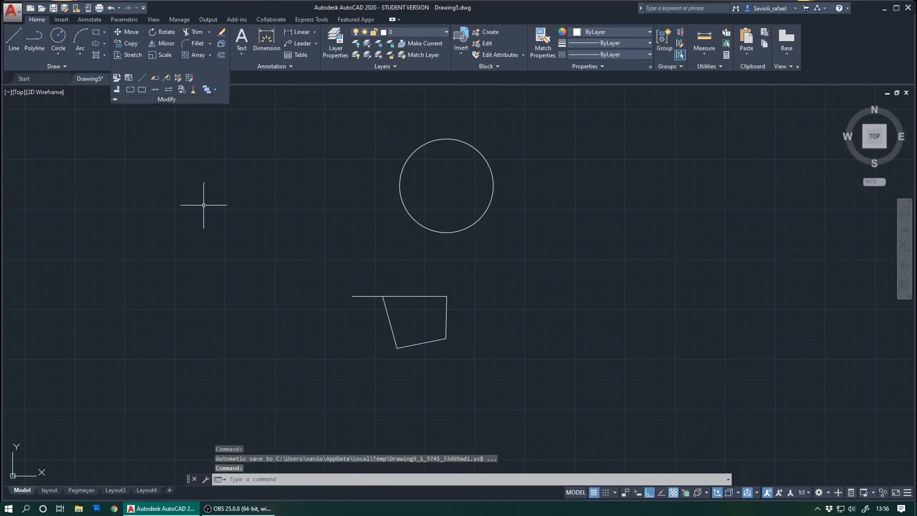
key("Escape")
key("Escape")
key("Escape")
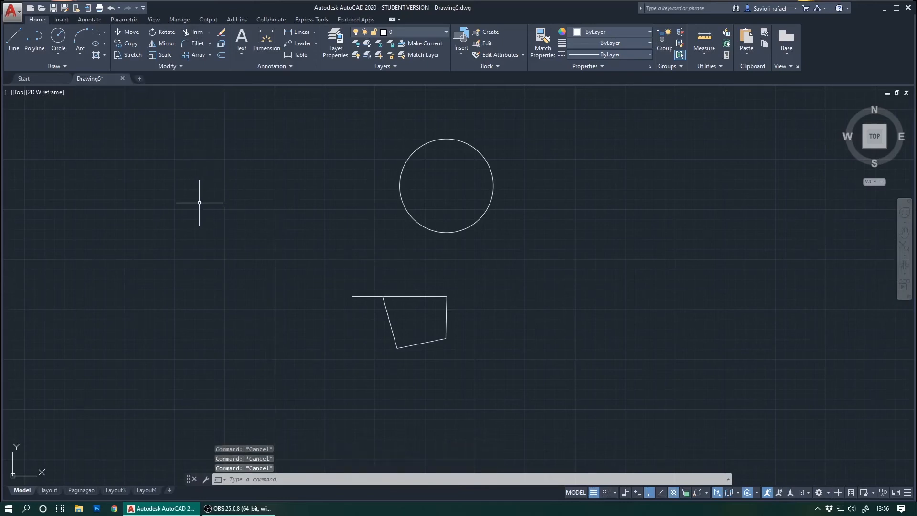
middle_click_drag(475, 338, 409, 329)
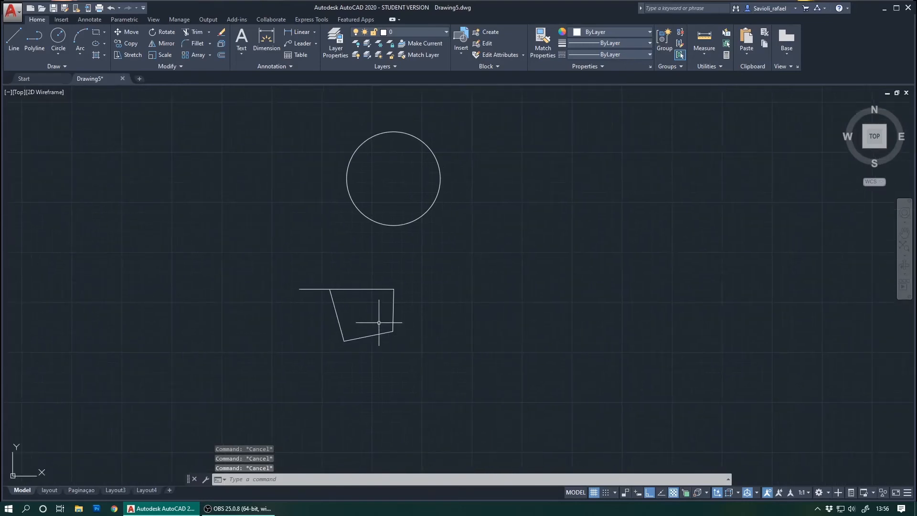
scroll(363, 320, "down", 2)
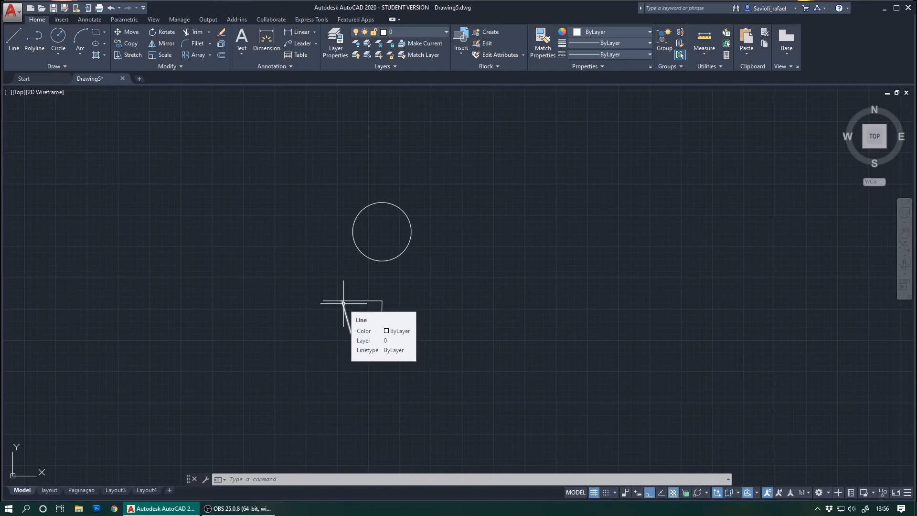
key("Escape")
key("Escape")
key("Escape")
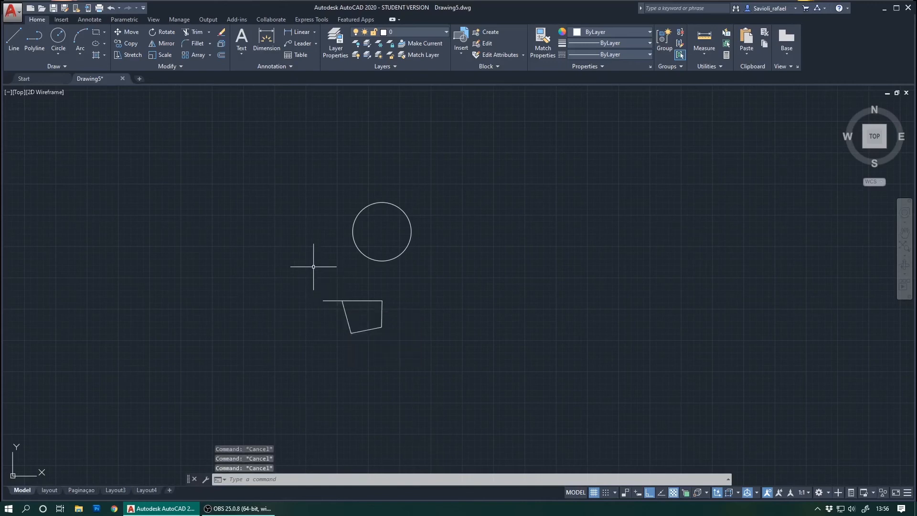
middle_click_drag(313, 266, 318, 268)
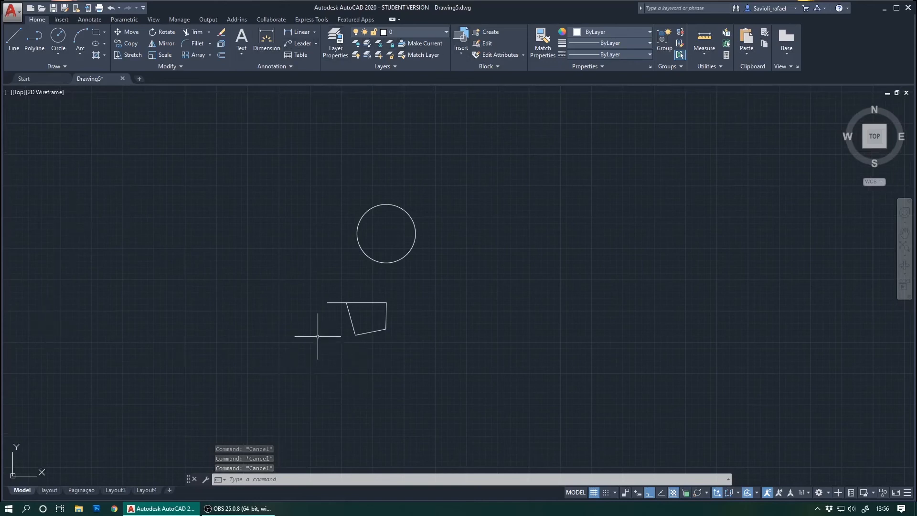
- Hatch the circle with the ANSI32 pattern and end the hatch command
left_click(241, 484)
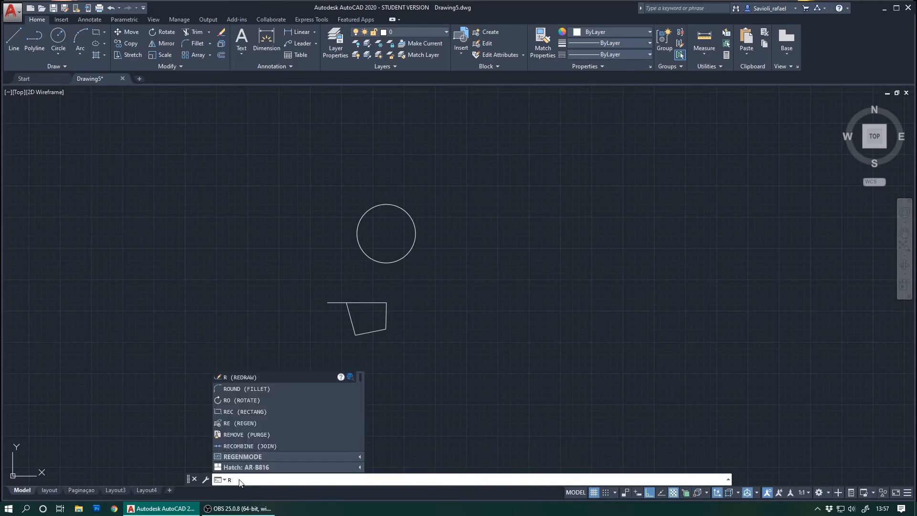
key("Escape")
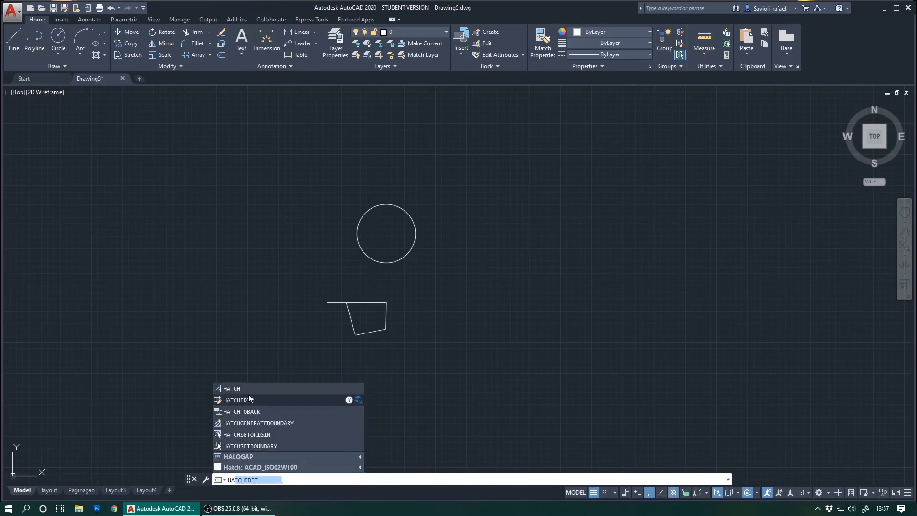
left_click(247, 388)
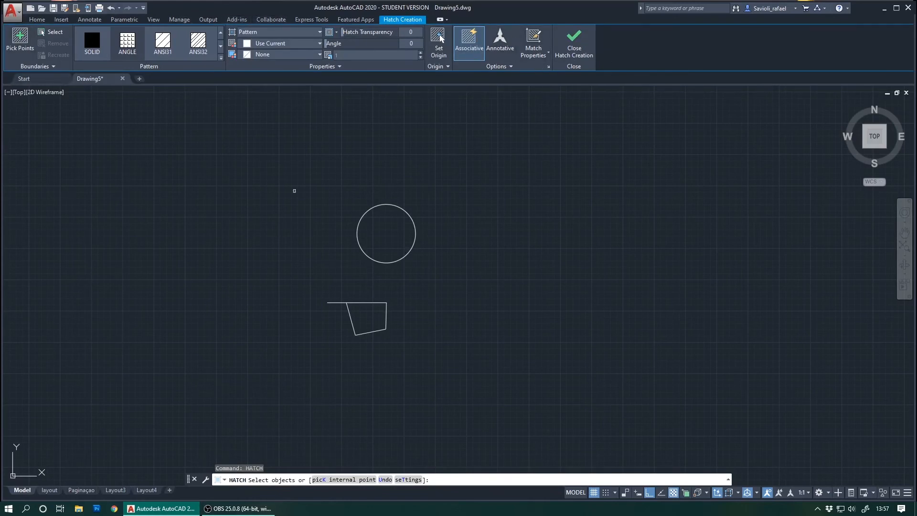
double_click(375, 238)
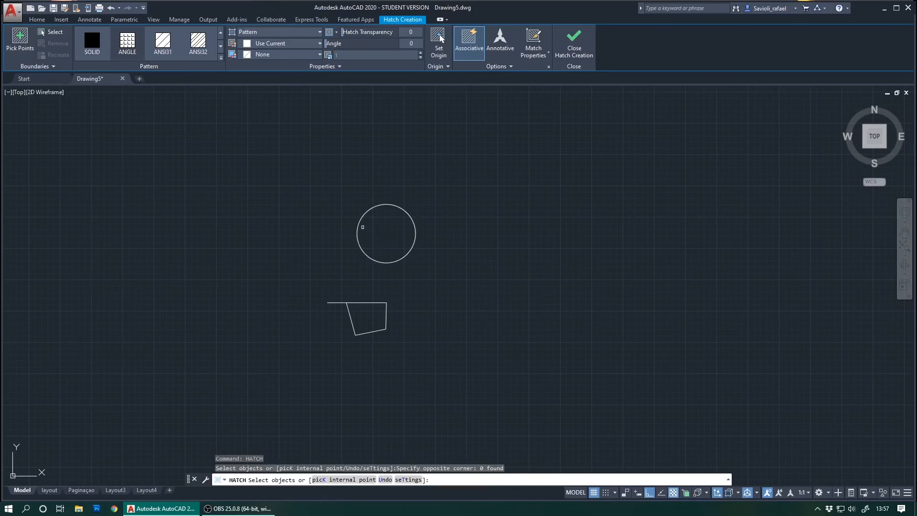
left_click(358, 228)
scroll(381, 231, "up", 4)
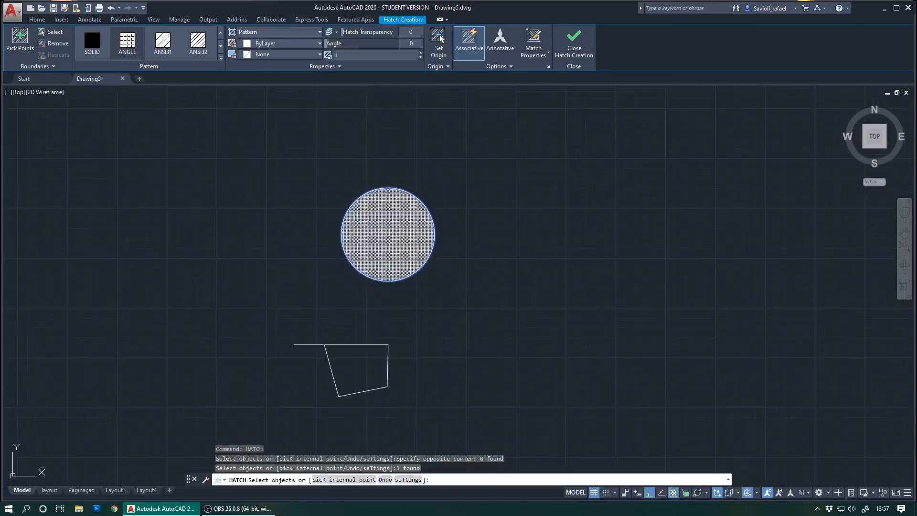
left_click(163, 45)
left_click(199, 48)
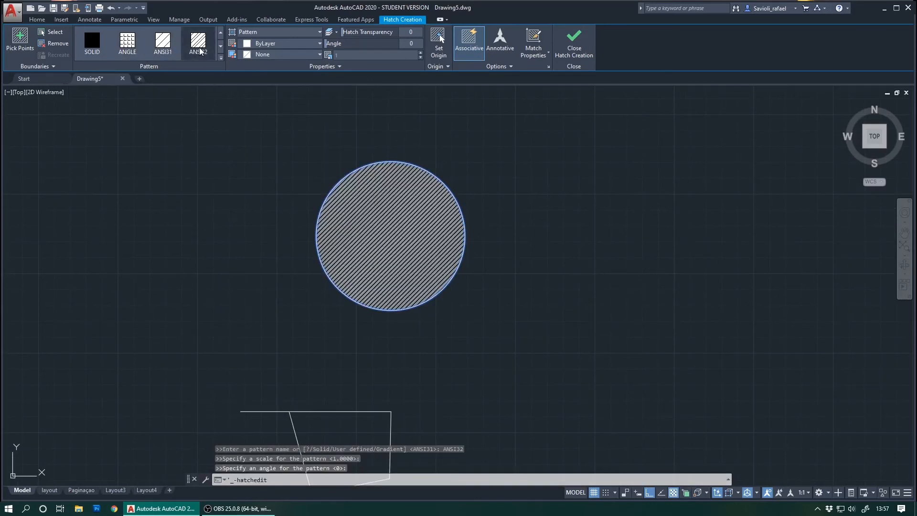
left_click(36, 20)
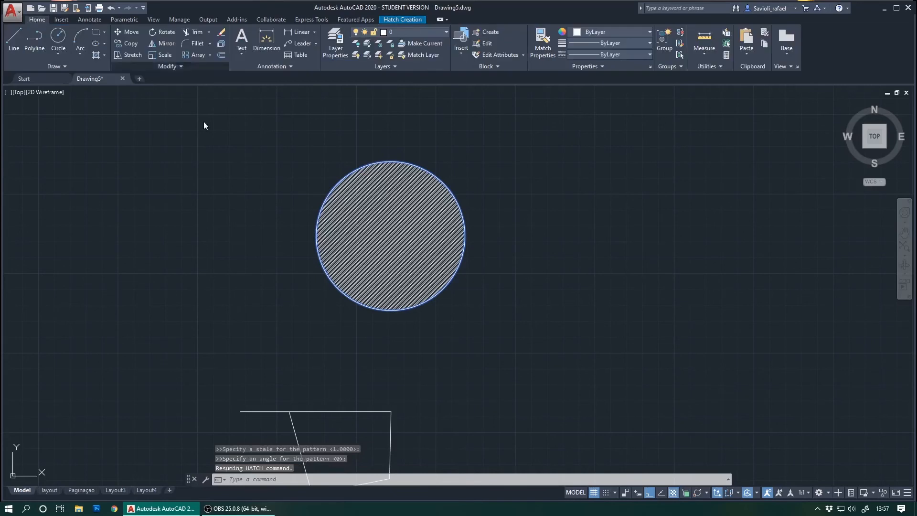
key("Escape")
key("Escape")
key("Escape")
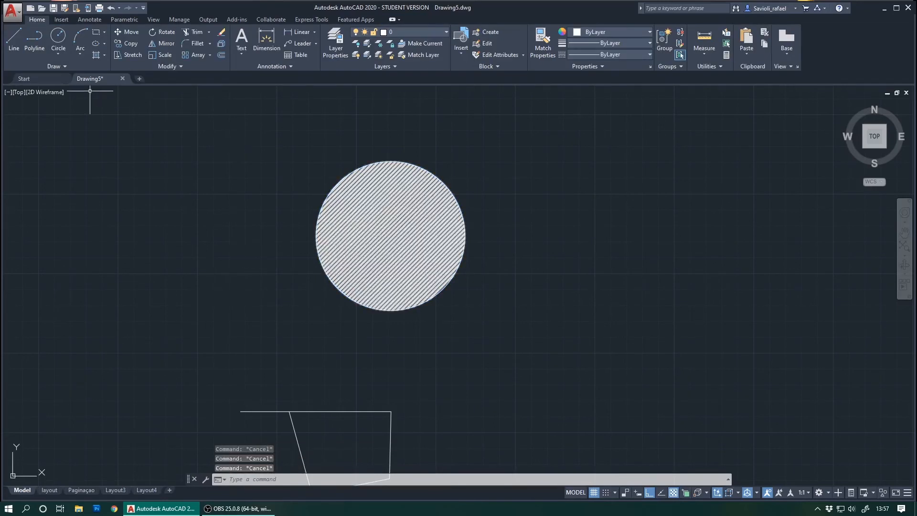
left_click(11, 44)
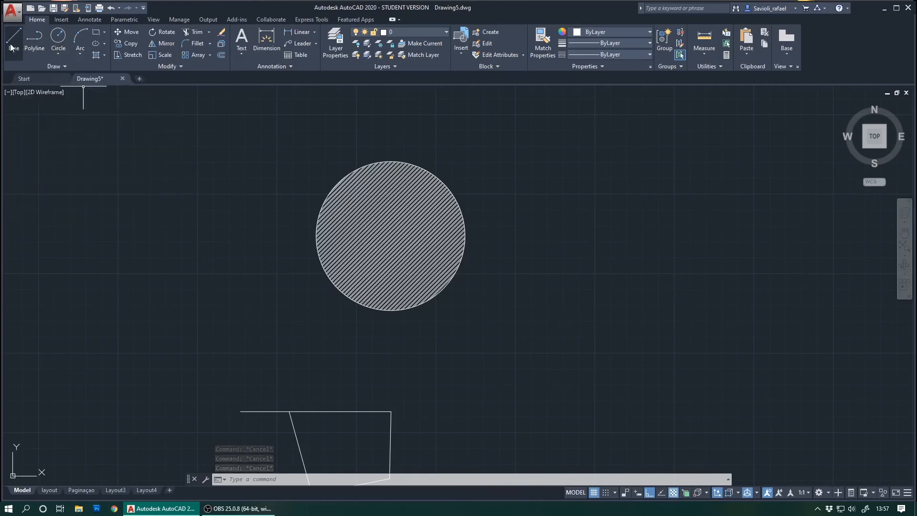
left_click(488, 348)
key("Escape")
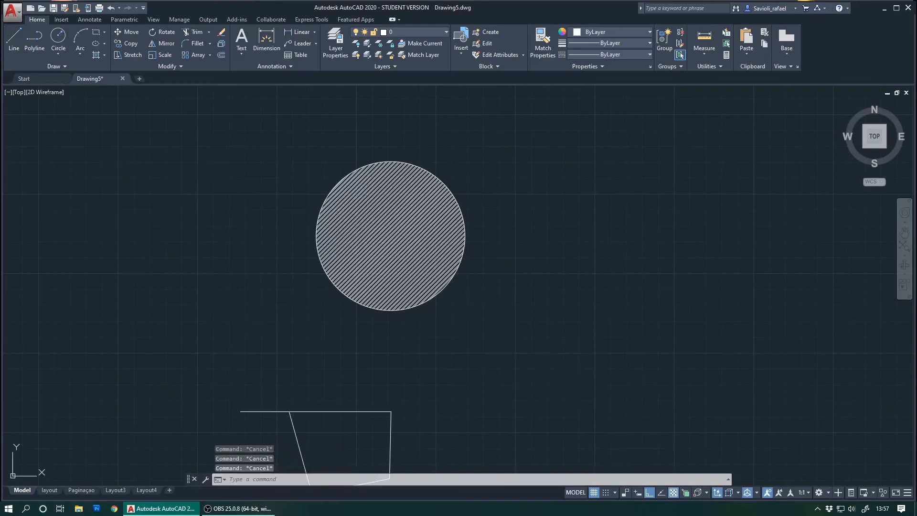
- Draw a stepped outline of six connected horizontal and vertical line segments to the right of the hatched circle
left_click(21, 37)
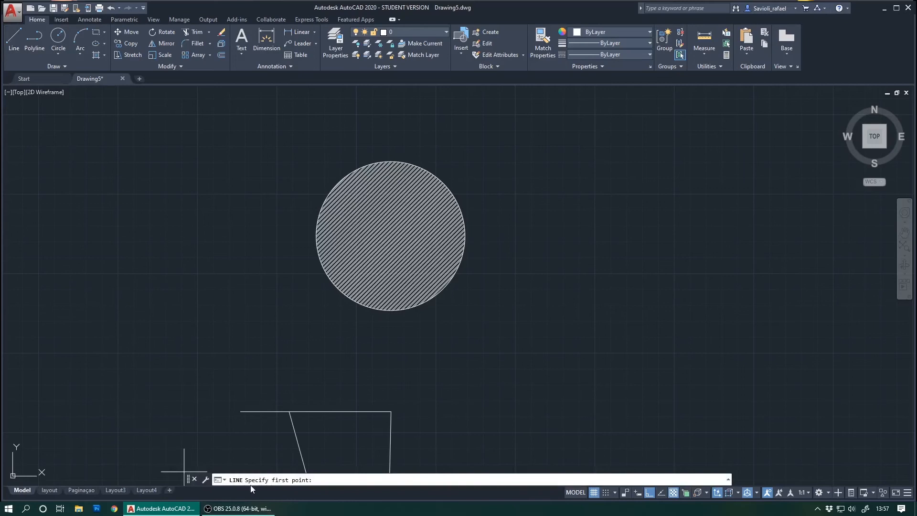
left_click(535, 260)
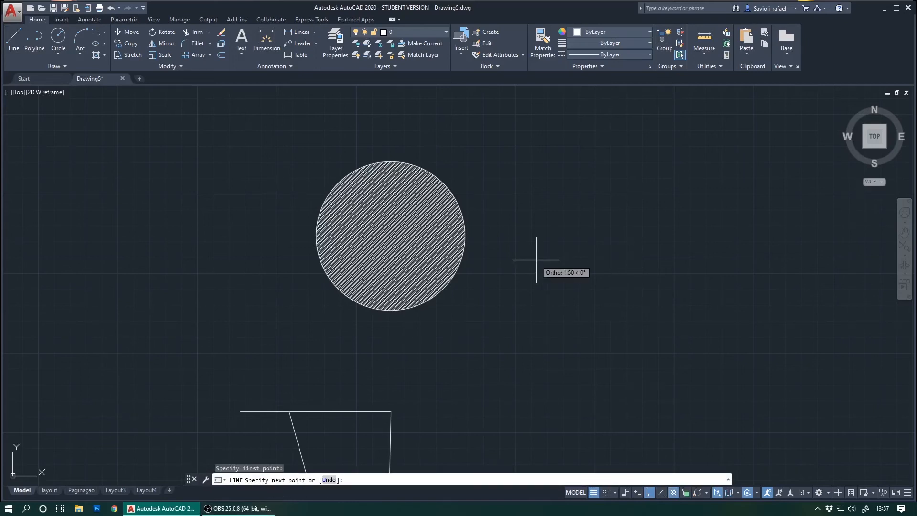
left_click(650, 255)
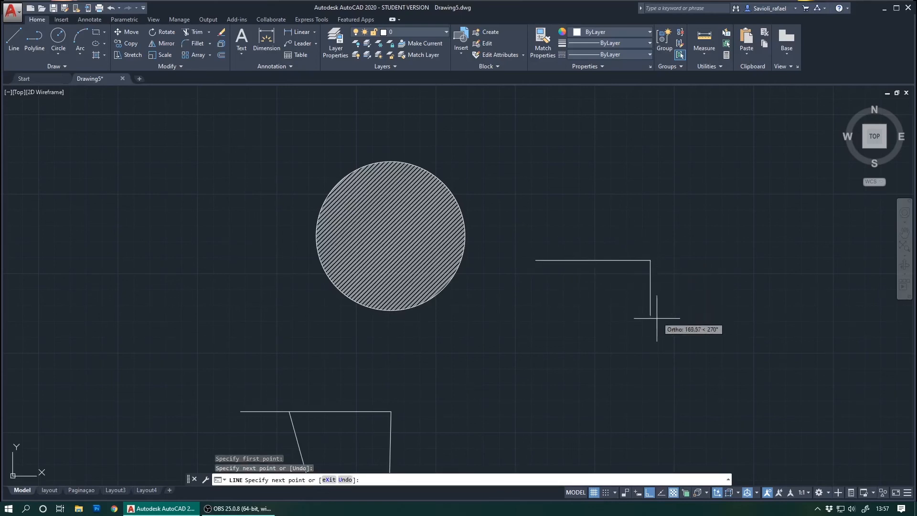
left_click(651, 339)
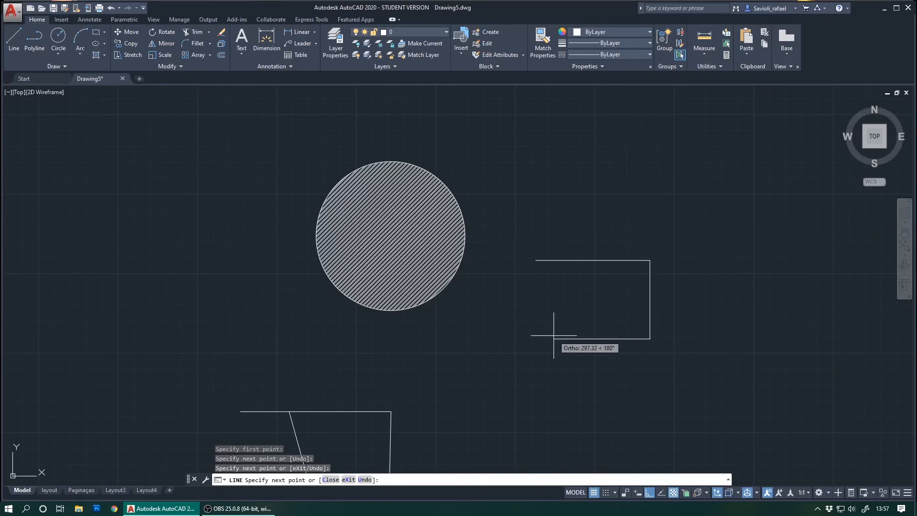
left_click(586, 328)
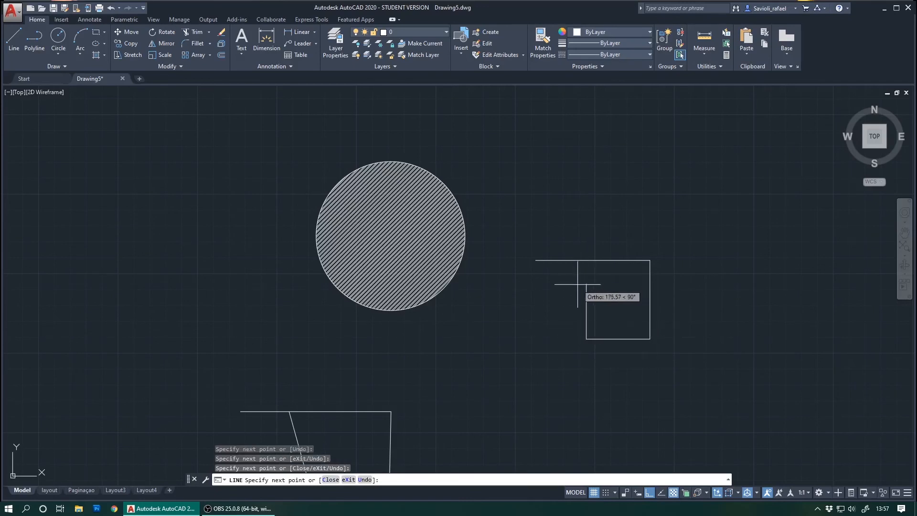
left_click(576, 285)
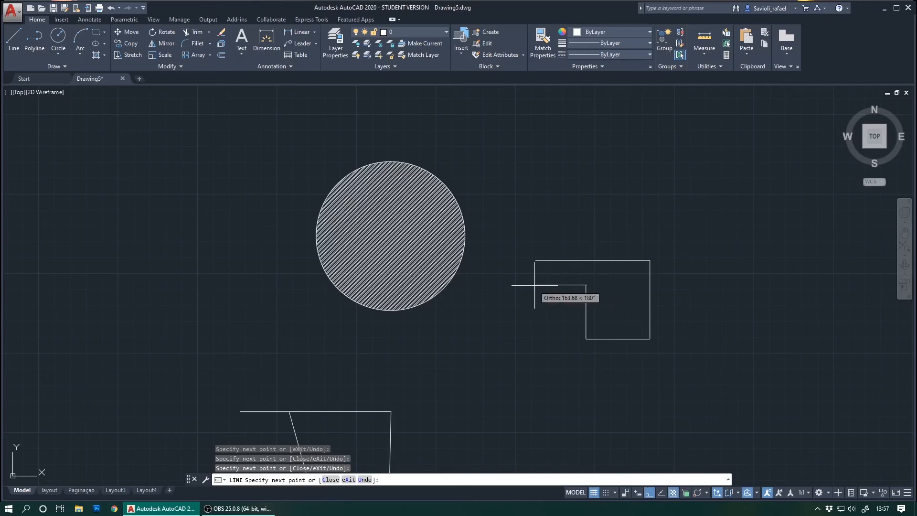
left_click(534, 286)
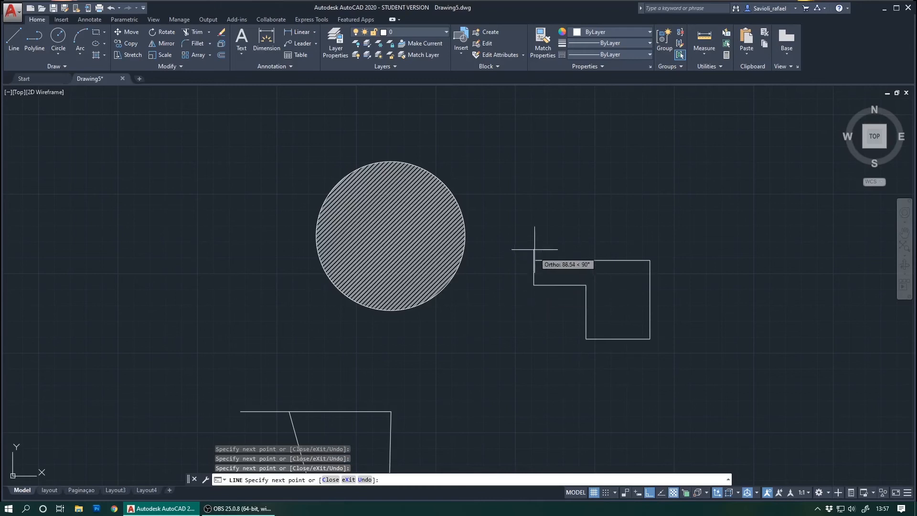
key("Escape")
key("Escape")
key("Escape")
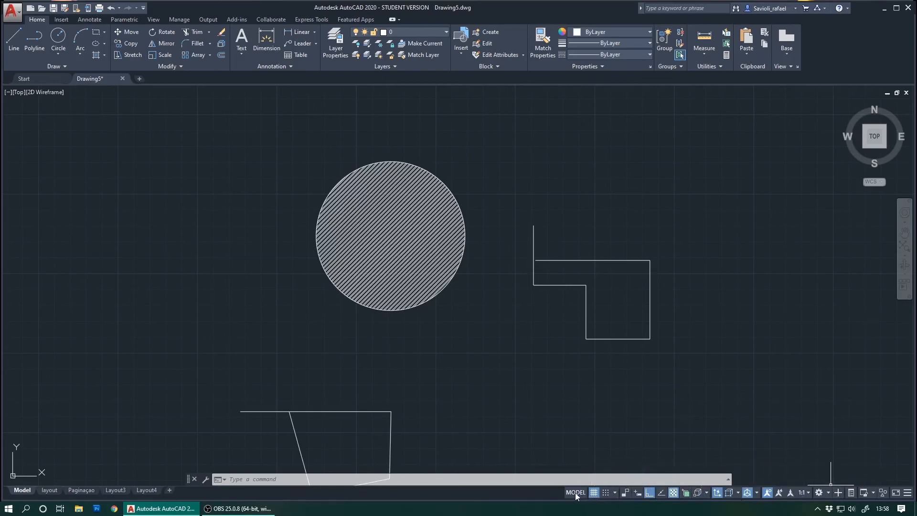
- Add Polar Tracking, Isometric Drafting, 2D Object Snap, LineWeight, Units and Graphics Performance to the status bar, and turn on 2D object snap
left_click(908, 497)
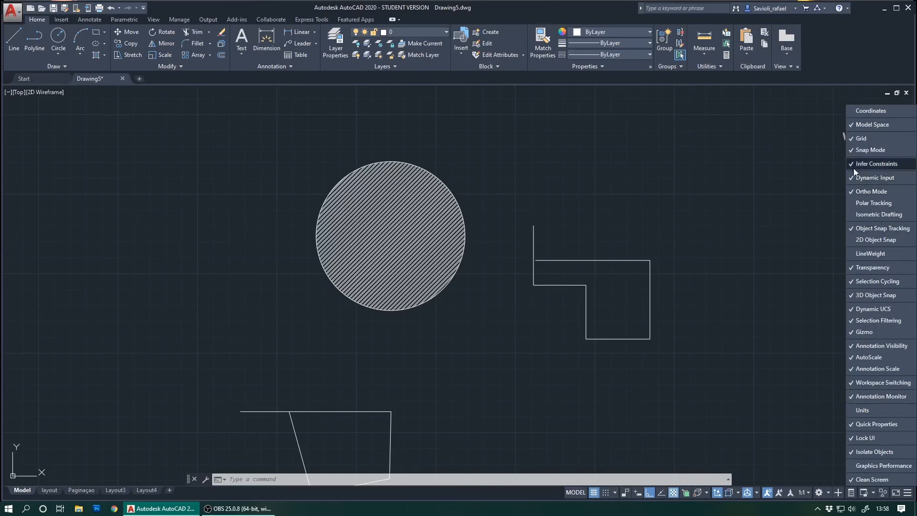
left_click(849, 202)
left_click(849, 215)
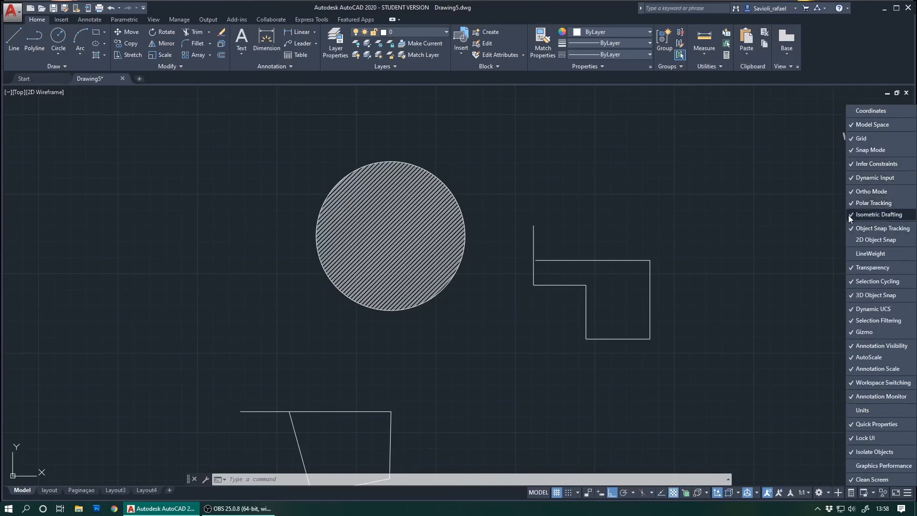
left_click(853, 242)
left_click(852, 254)
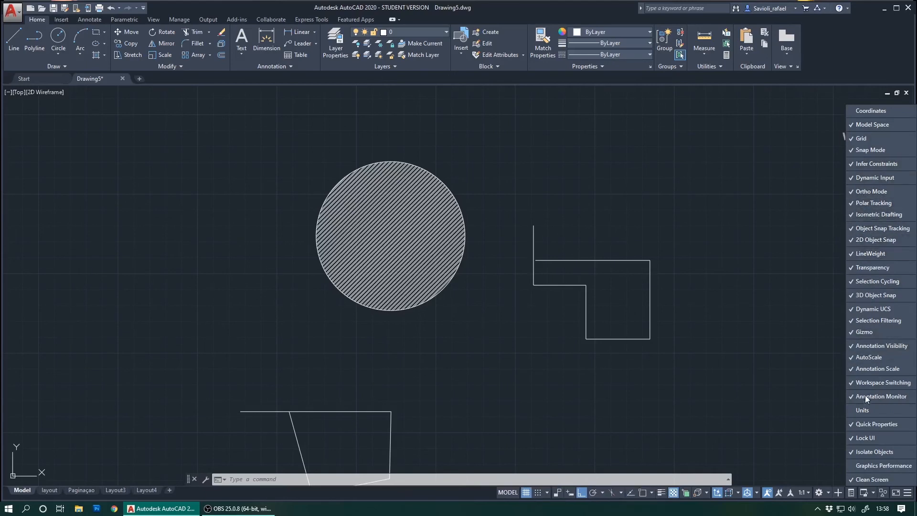
left_click(854, 412)
left_click(858, 467)
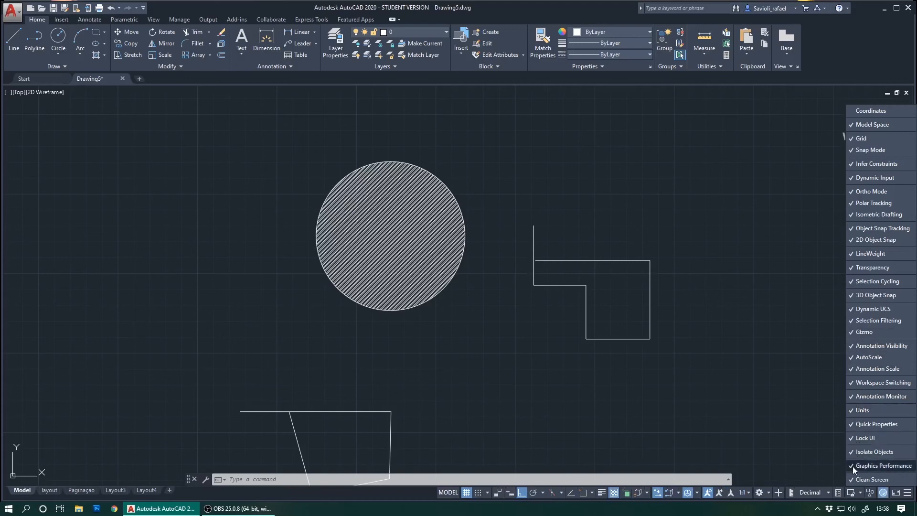
key("Escape")
key("Escape")
key("Escape")
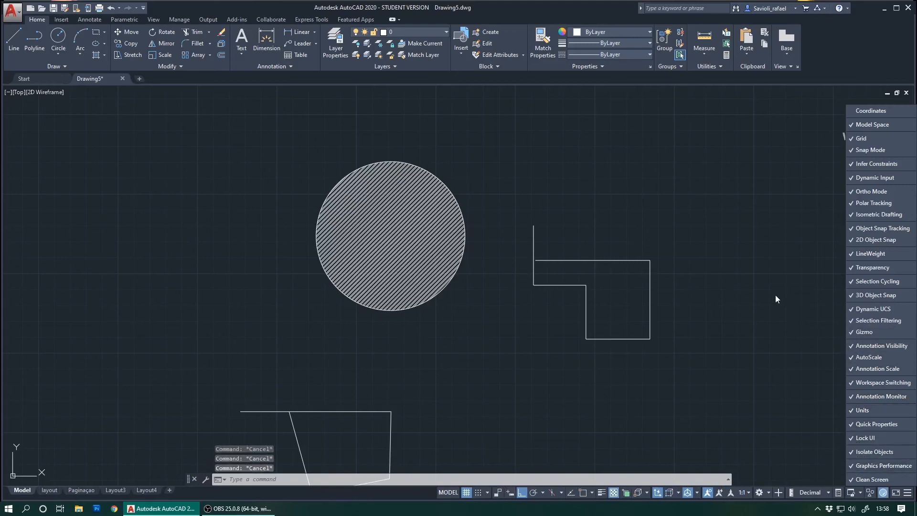
left_click(775, 295)
left_click(584, 492)
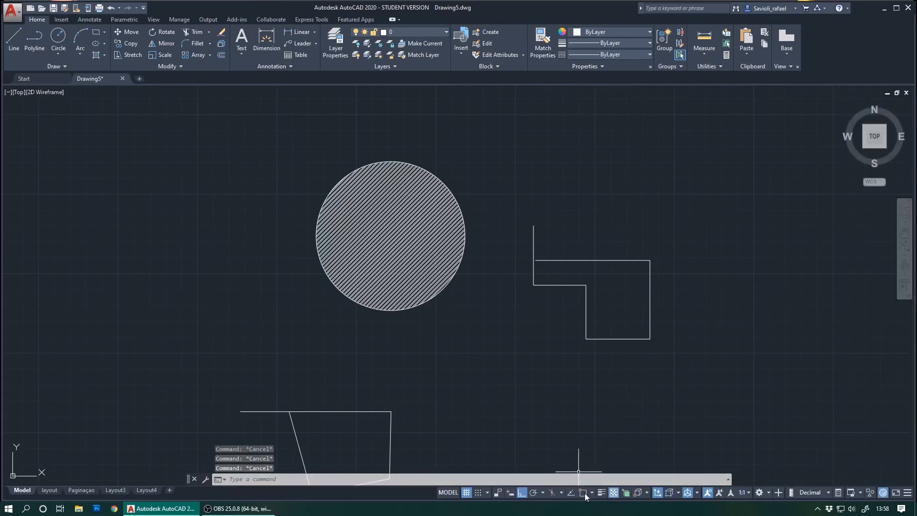
middle_click_drag(604, 247, 448, 262)
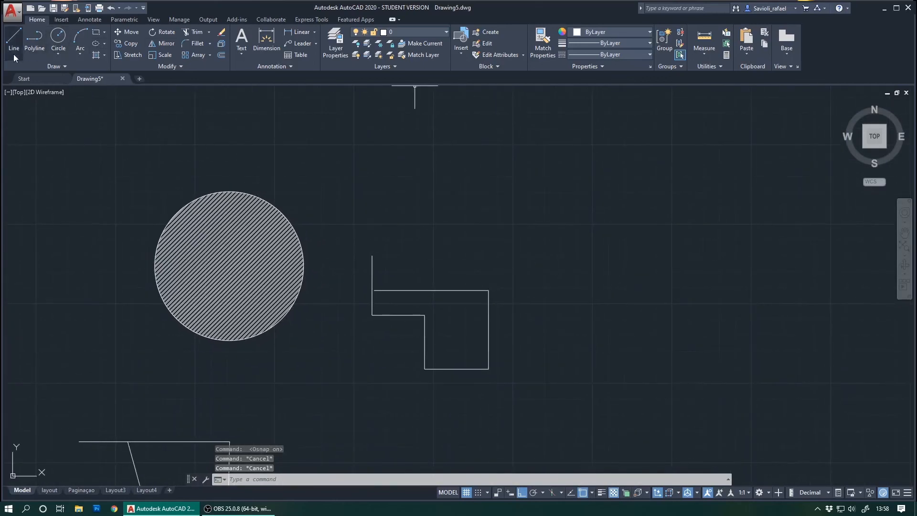
left_click(14, 39)
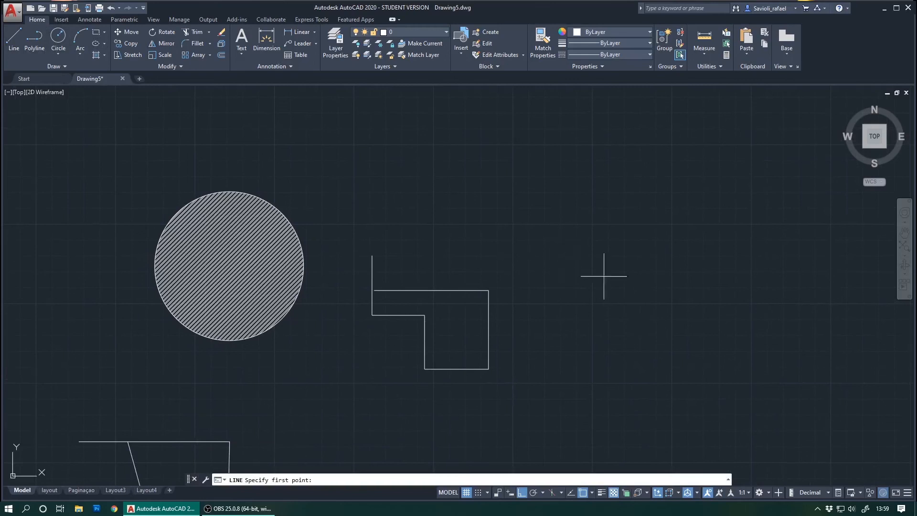
key("Escape")
key("Escape")
key("Escape")
key("Escape")
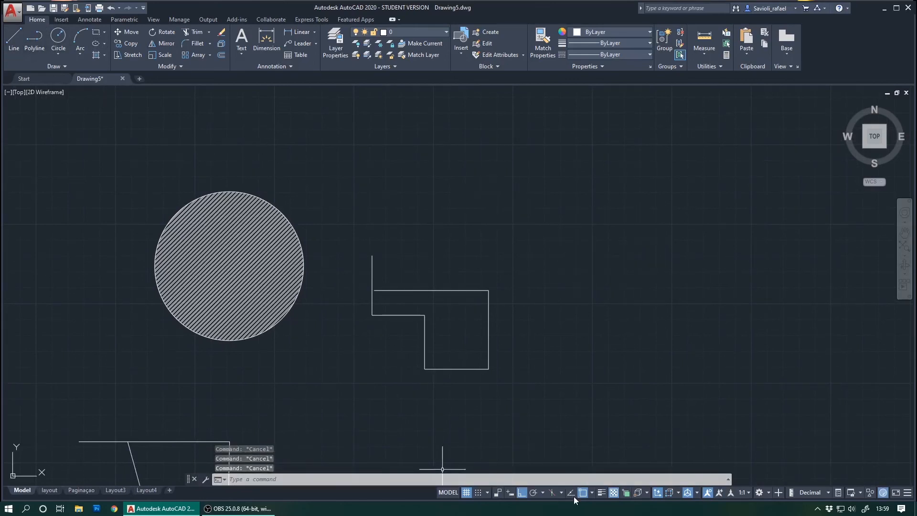
- Turn off ortho mode and draw an open chain of seven line segments, including slanted ones, to the right of the stepped outline
left_click(522, 492)
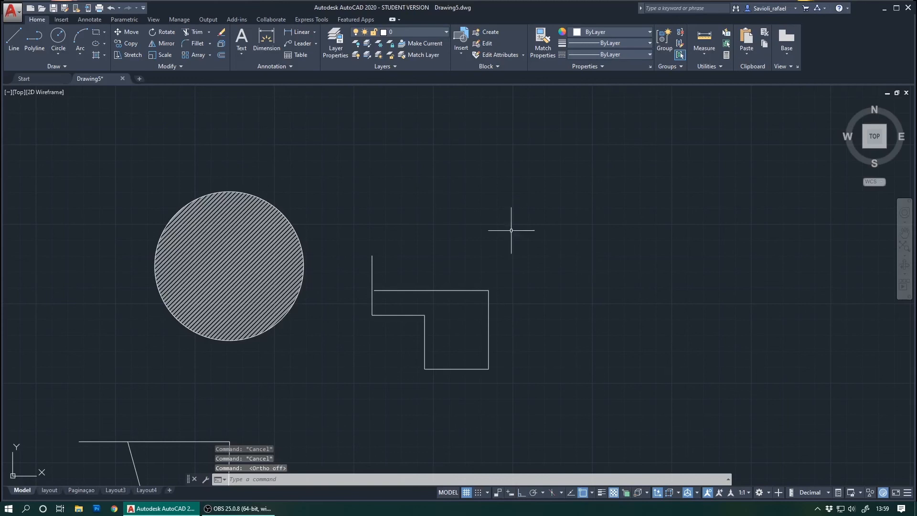
left_click(15, 45)
left_click(541, 237)
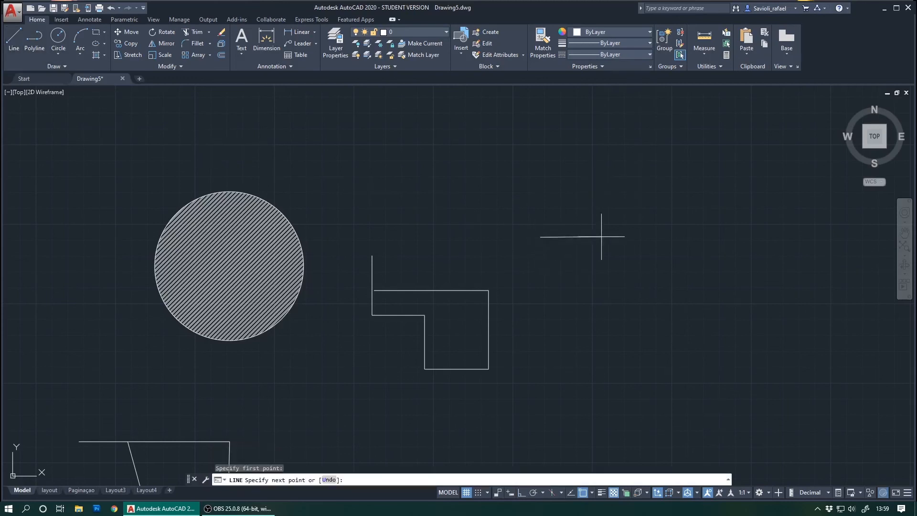
left_click(747, 237)
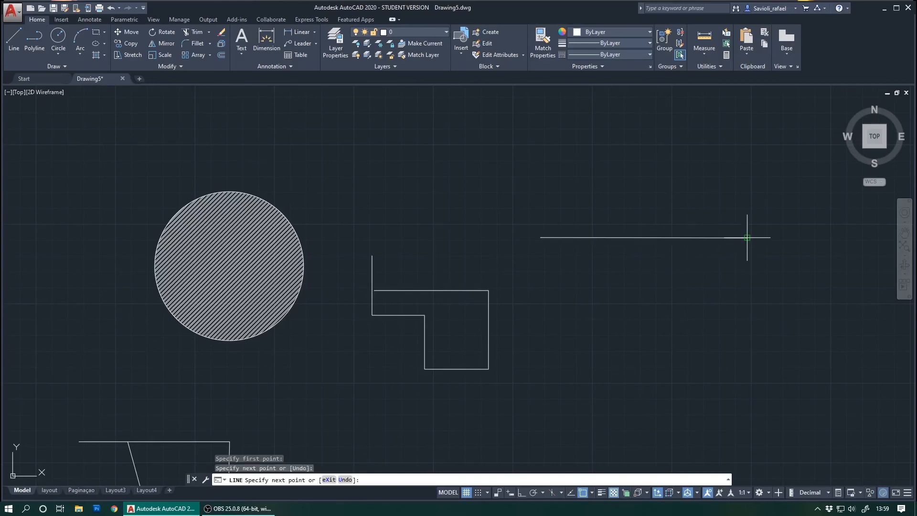
left_click(748, 347)
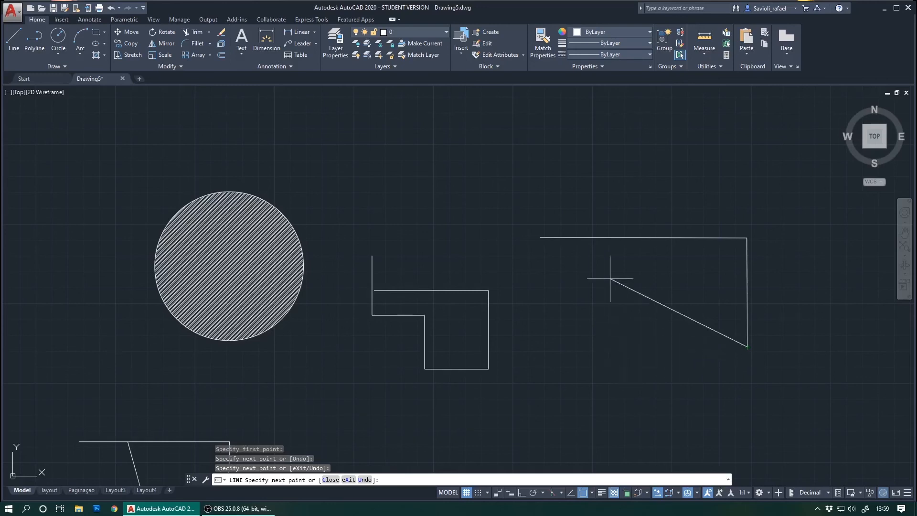
left_click(574, 347)
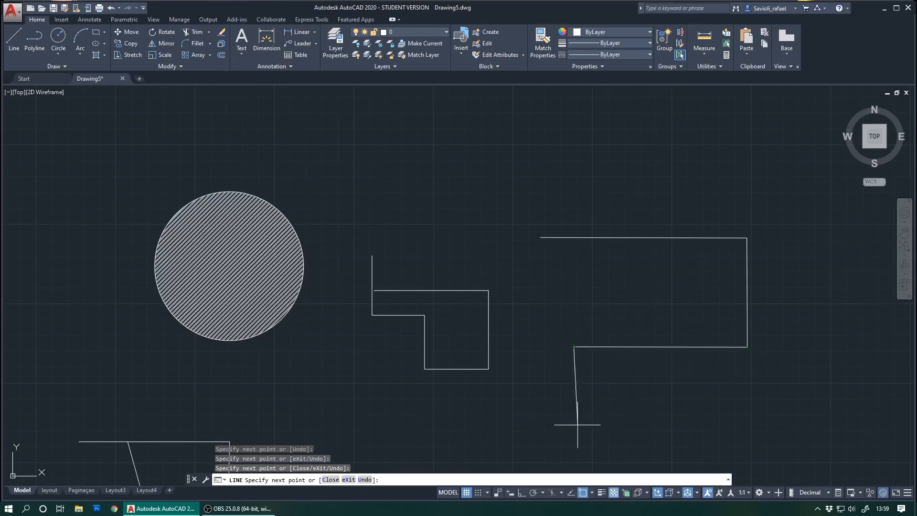
left_click(640, 410)
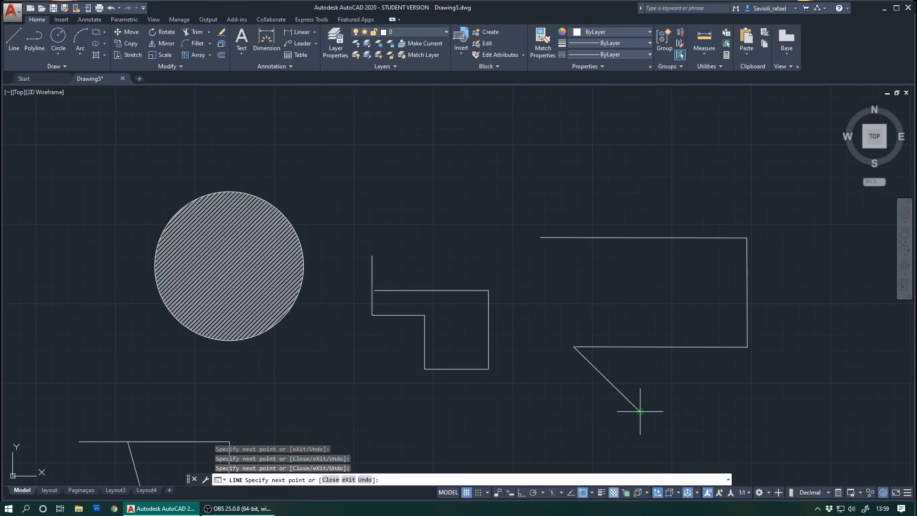
left_click(674, 379)
left_click(628, 377)
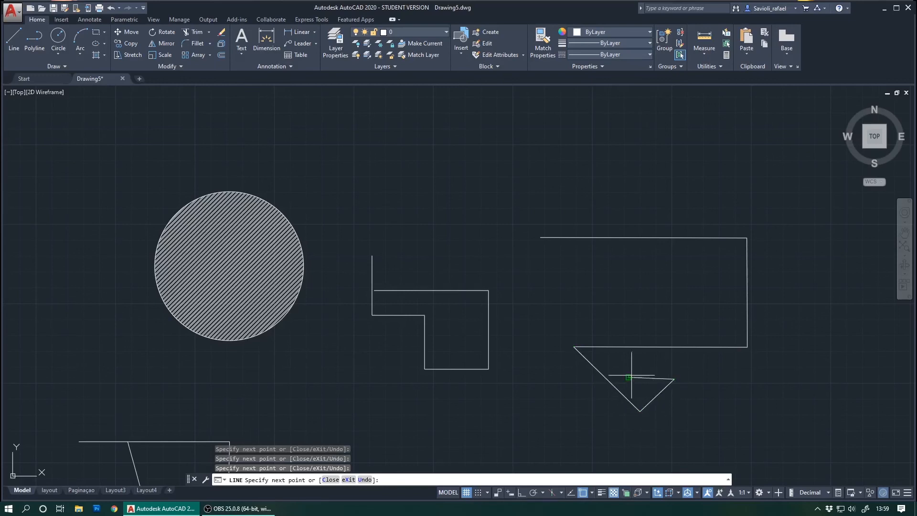
left_click(662, 304)
key("Escape")
key("Escape")
key("Escape")
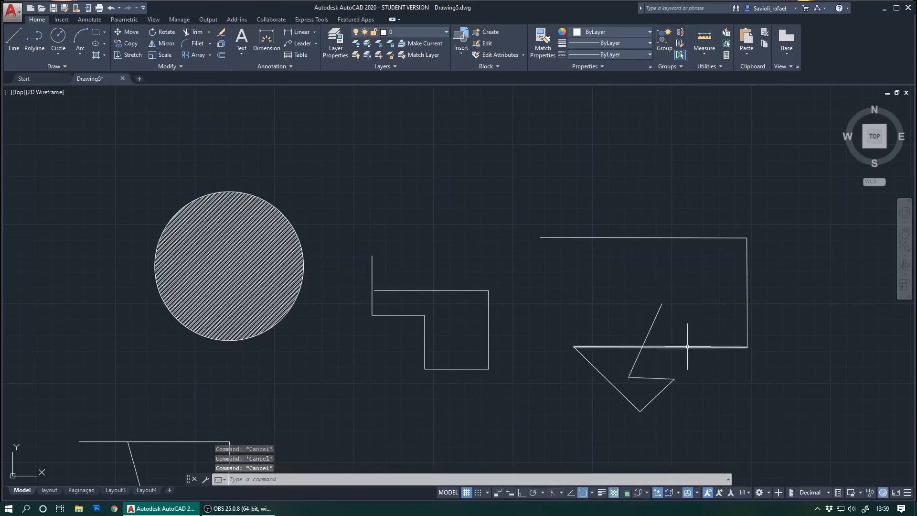
- Turn on ortho mode and draw a chain of four horizontal and vertical line segments to the right of the slanted outline, the last crossing the first
middle_click_drag(680, 342, 651, 304)
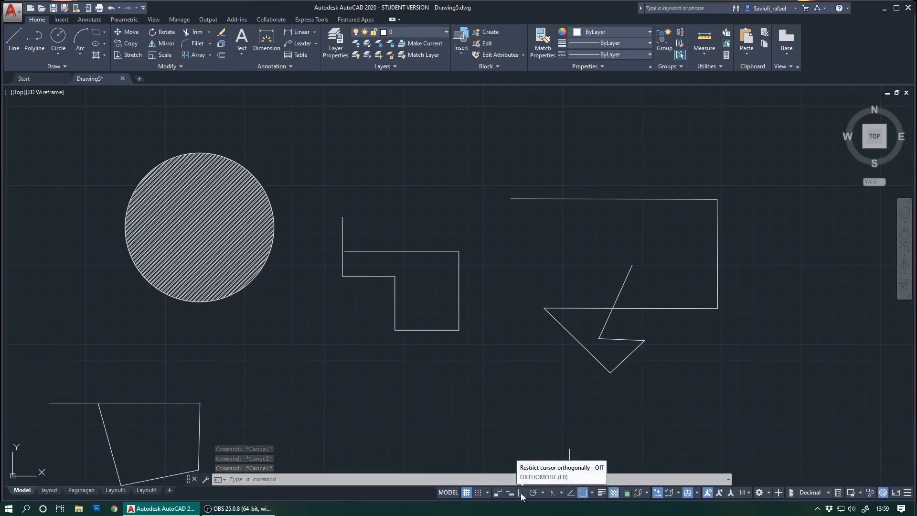
left_click(520, 493)
type("l")
key("Return")
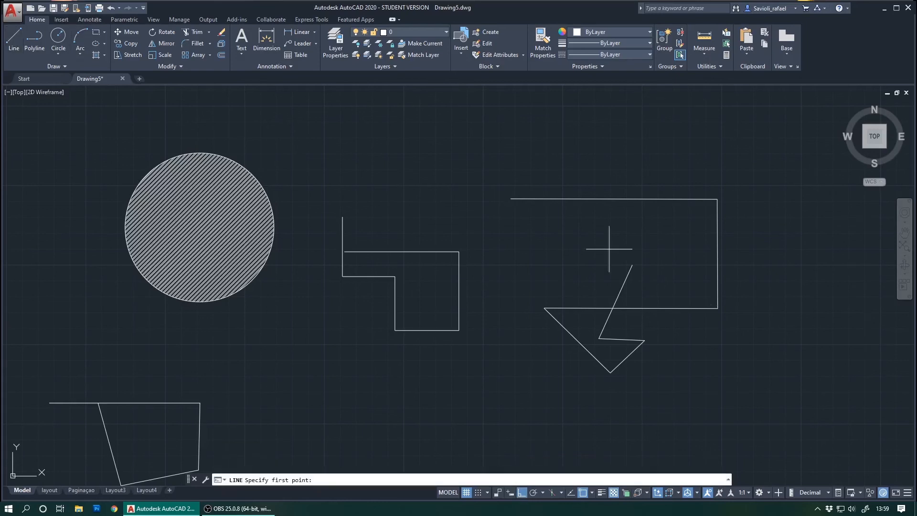
scroll(692, 330, "down", 2)
scroll(691, 330, "up", 2)
middle_click_drag(683, 331, 464, 295)
left_click(542, 306)
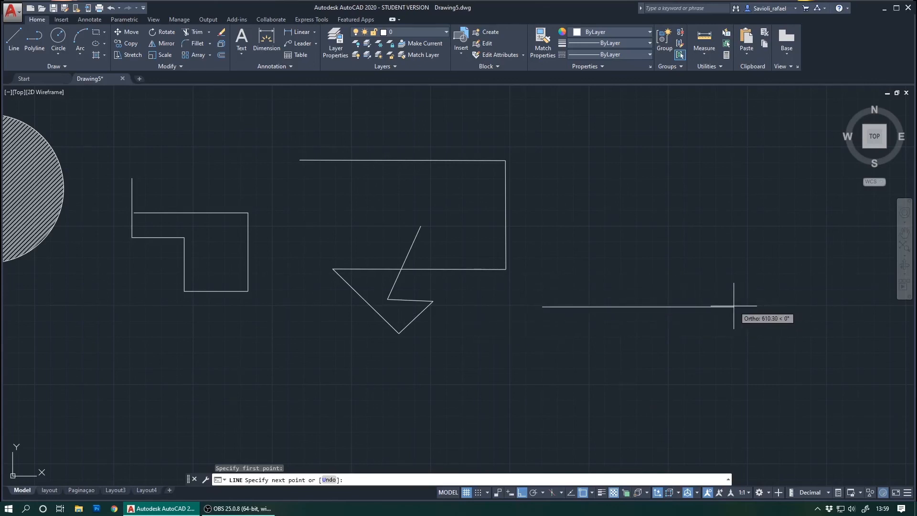
left_click(707, 306)
left_click(717, 415)
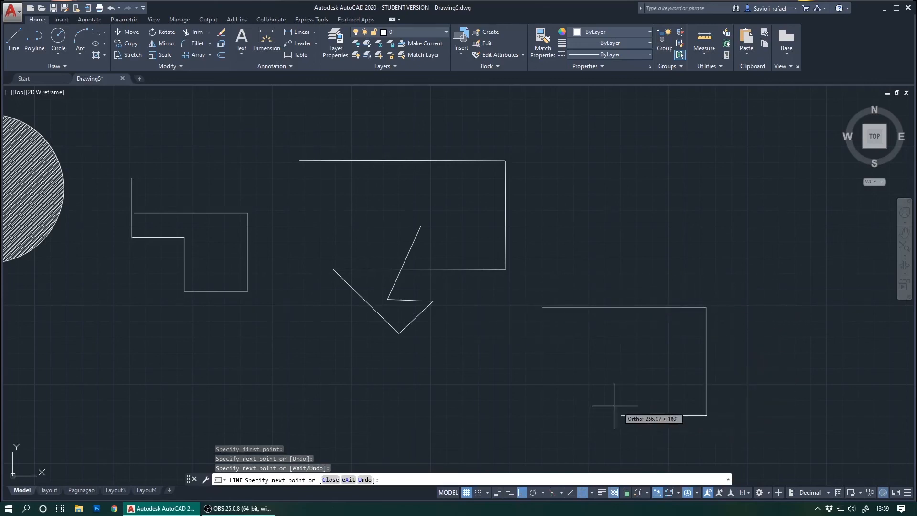
left_click(615, 415)
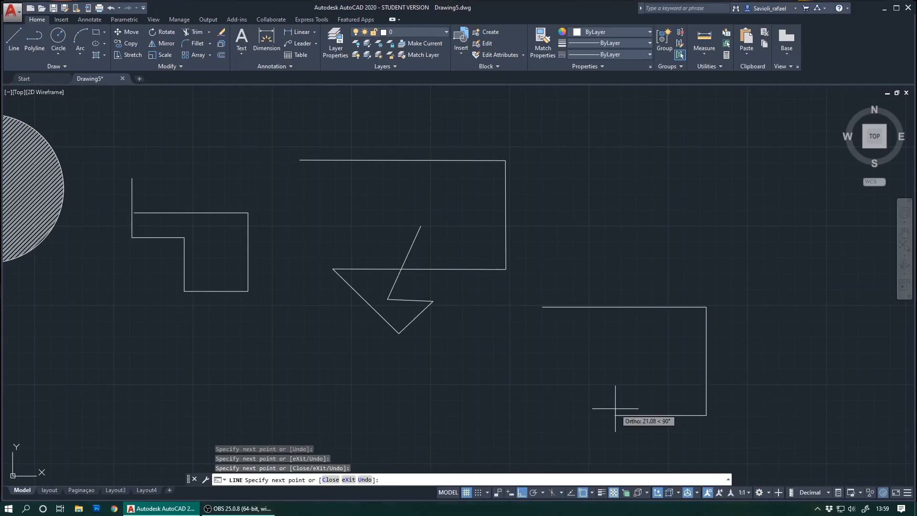
left_click(601, 258)
key("Escape")
key("Escape")
key("Escape")
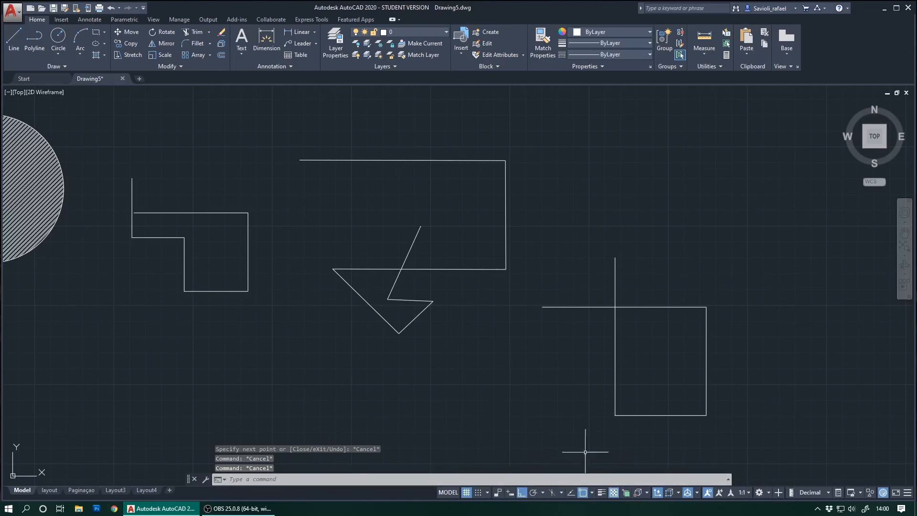
- Turn ortho mode off and back on
scroll(256, 372, "down", 2)
middle_click_drag(256, 372, 451, 359)
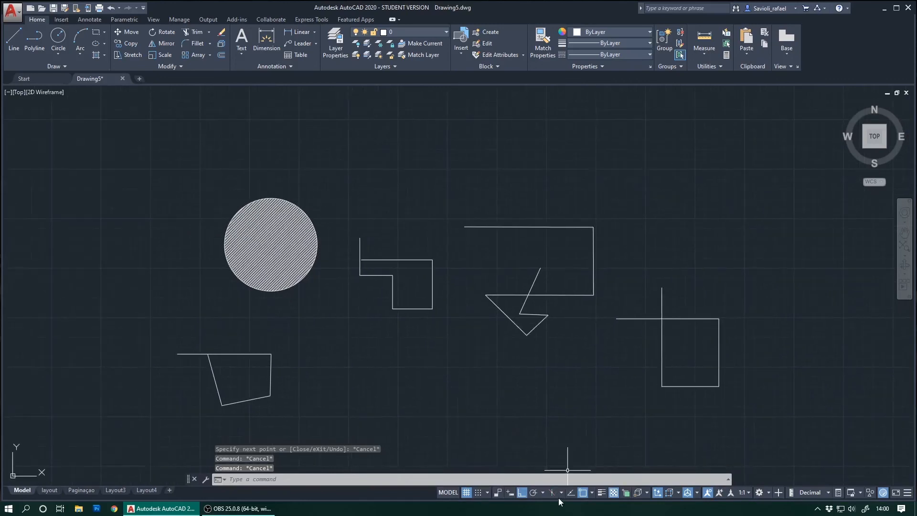
left_click(522, 492)
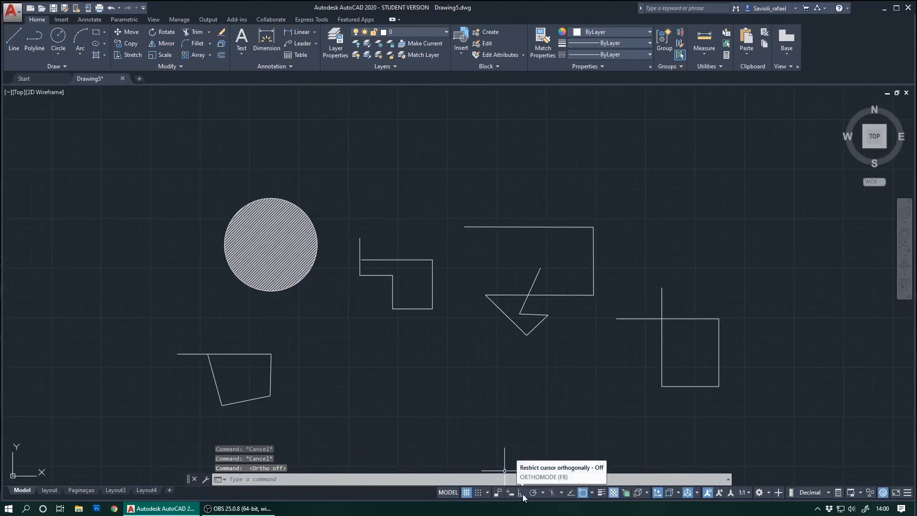
left_click(522, 492)
- Move the hatched circle horizontally to the left, using its top quadrant as the base point
middle_click_drag(308, 363, 375, 368)
left_click(362, 290)
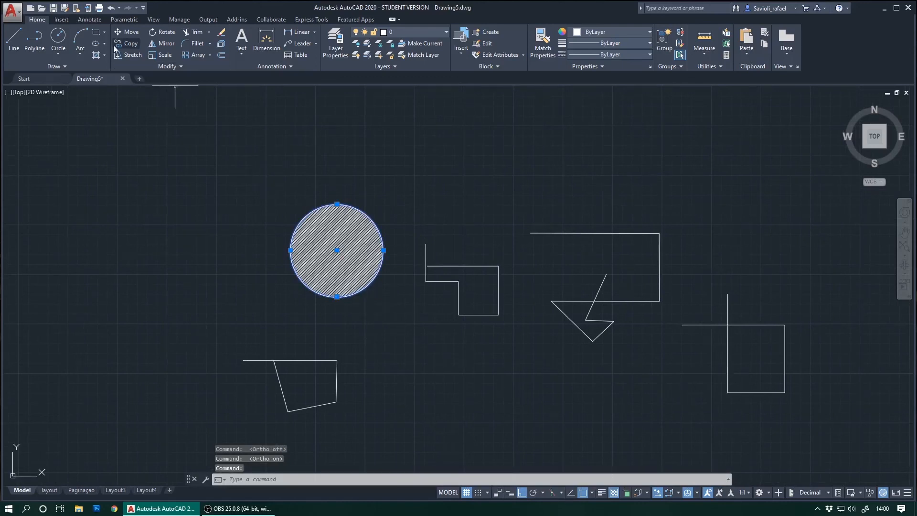
type("m")
key("Return")
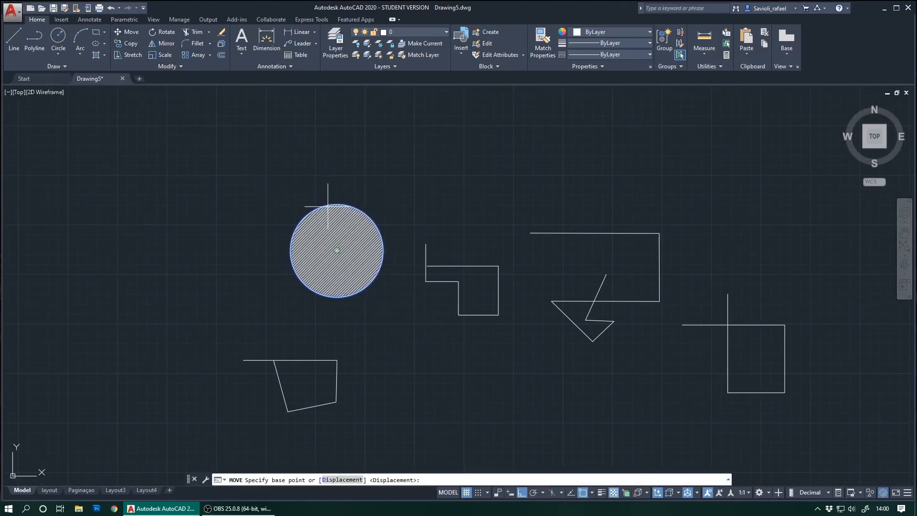
left_click(336, 204)
left_click(178, 201)
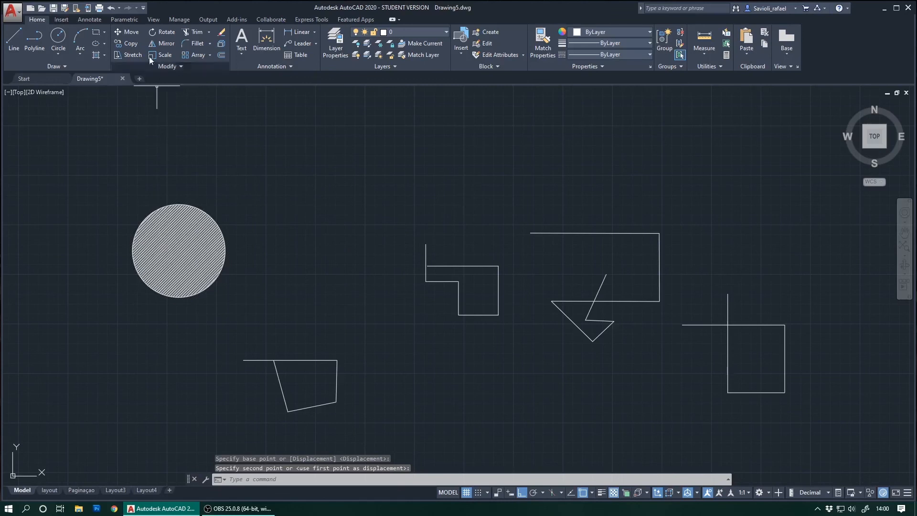
left_click(128, 34)
key("Escape")
left_click(152, 208)
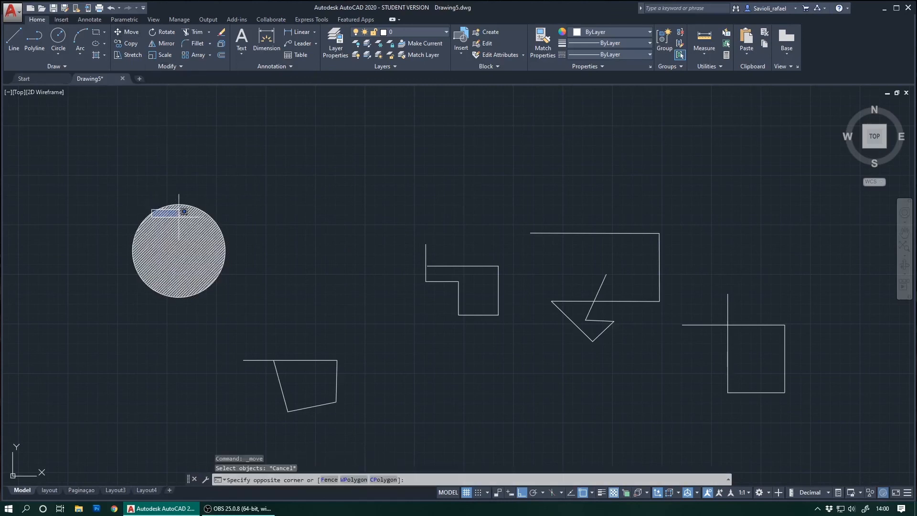
key("Escape")
key("Escape")
- Move the hatched circle horizontally to the right, using its centre as the base point, and turn off ortho mode
left_click(220, 271)
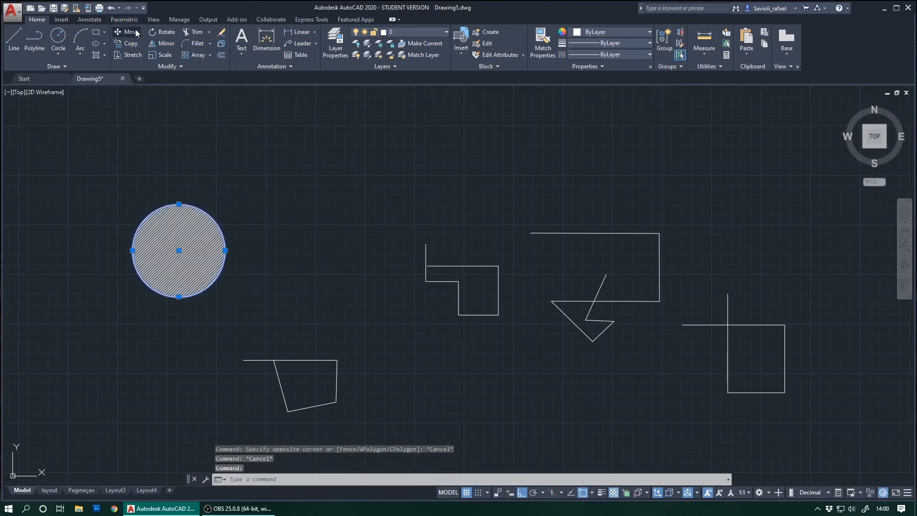
left_click(128, 32)
left_click(180, 249)
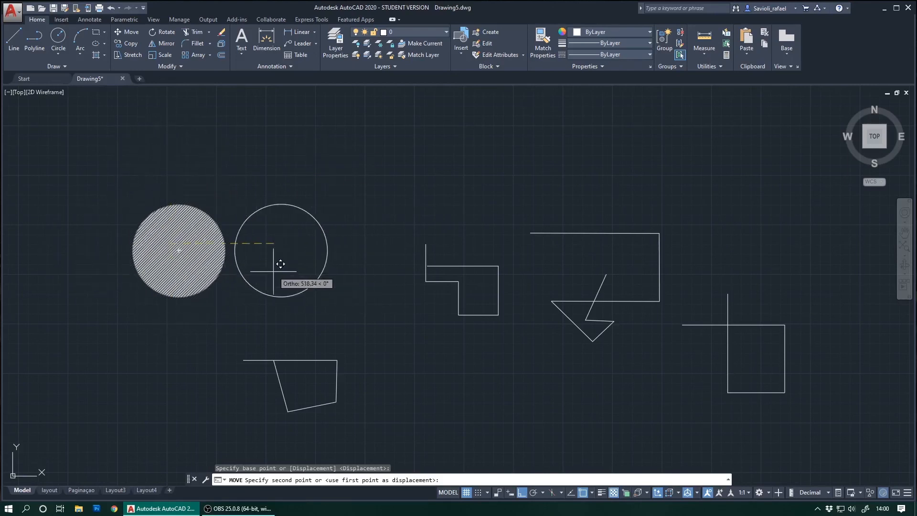
left_click(296, 239)
key("Escape")
key("Escape")
left_click(522, 492)
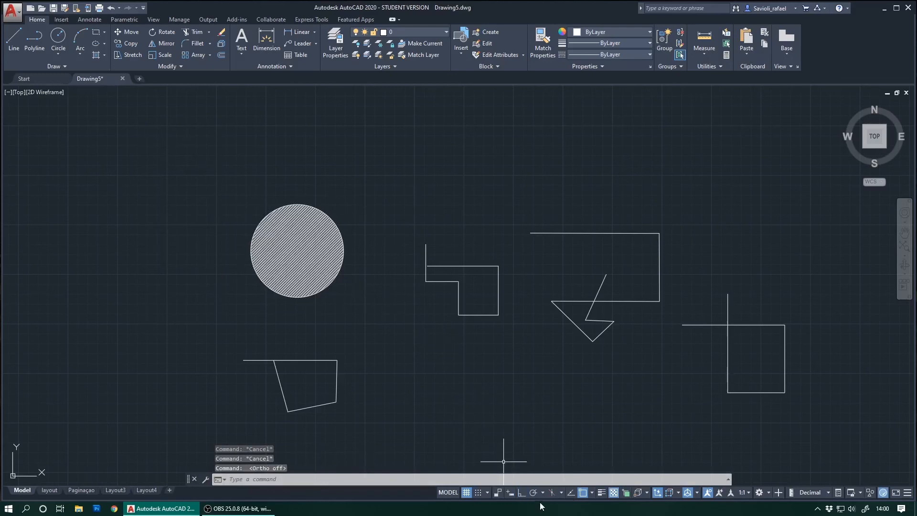
left_click(335, 297)
mouse_move(335, 297)
left_mouse_down()
mouse_move(250, 251)
mouse_move(250, 196)
left_mouse_up()
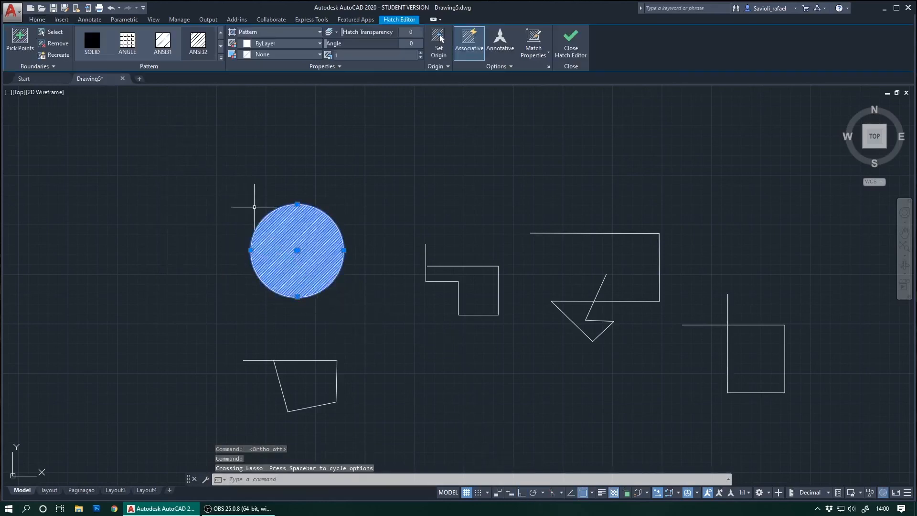
key("Escape")
left_click(330, 282)
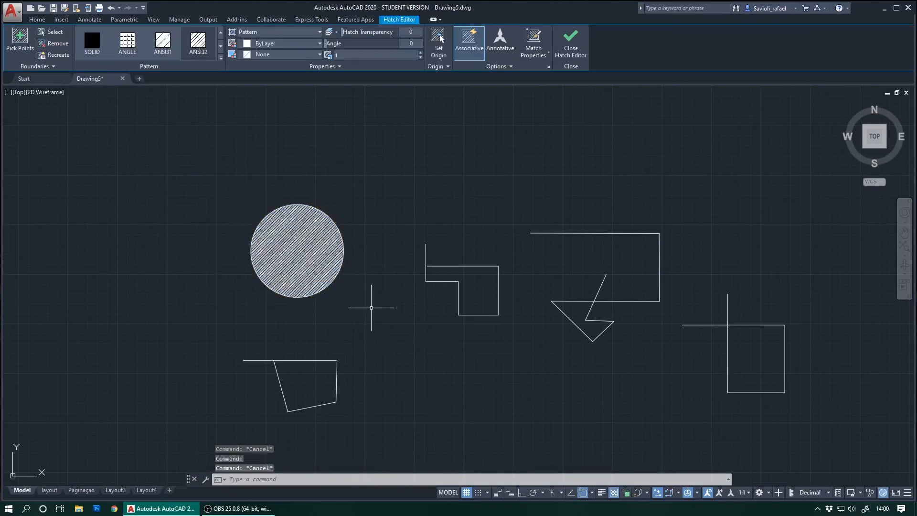
key("Escape")
- Select the circle together with its hatch and move both freely by a very short distance upward
left_click(334, 307)
left_click(266, 213)
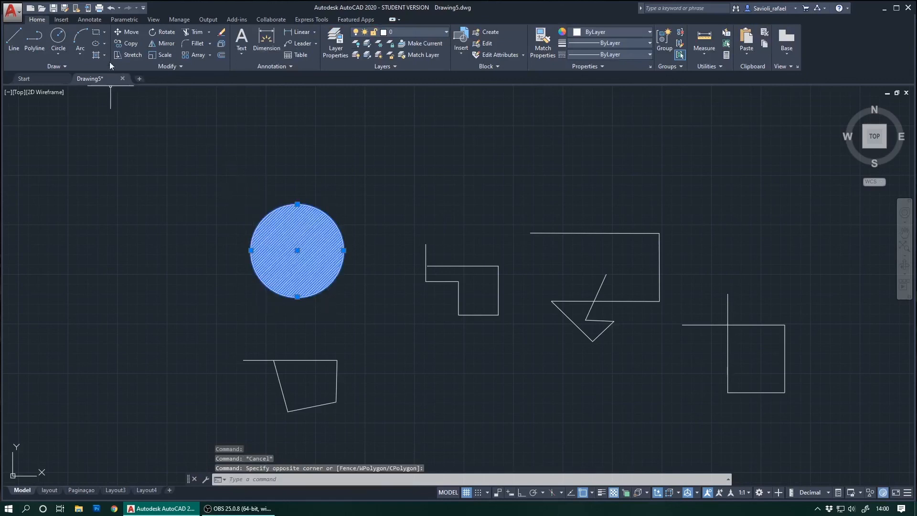
left_click(134, 33)
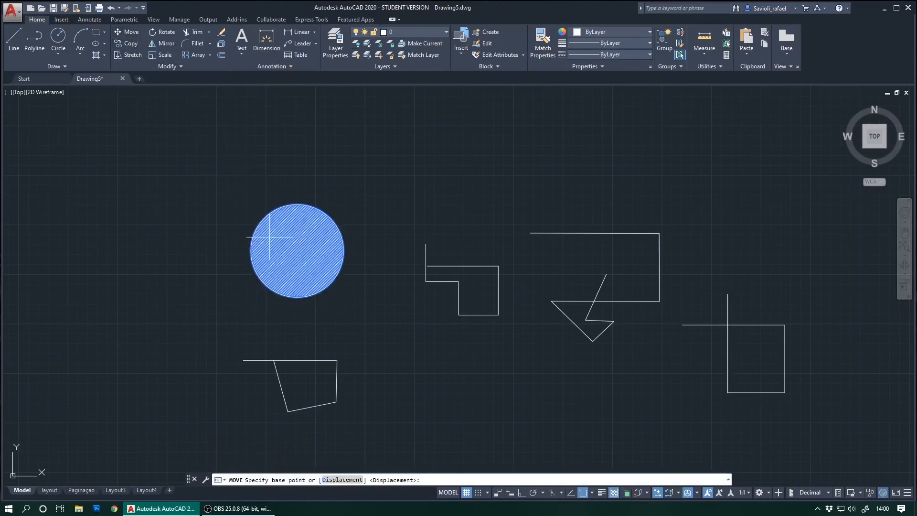
left_click(270, 236)
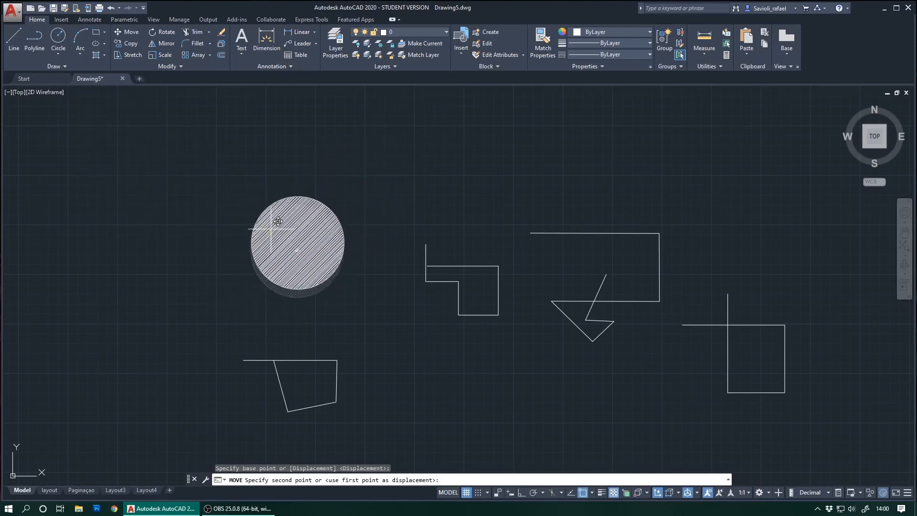
key("Escape")
key("Escape")
key("Escape")
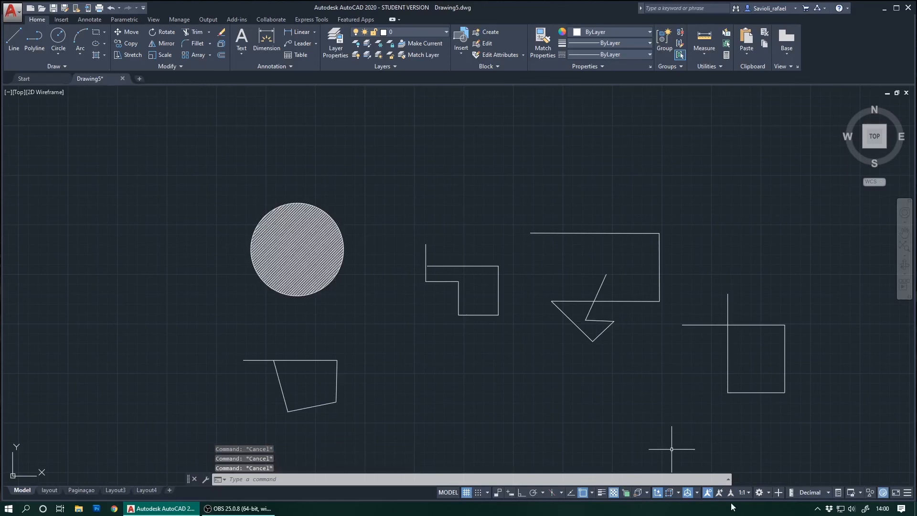
- Turn ortho mode on and off again
left_click(522, 492)
left_click(523, 494)
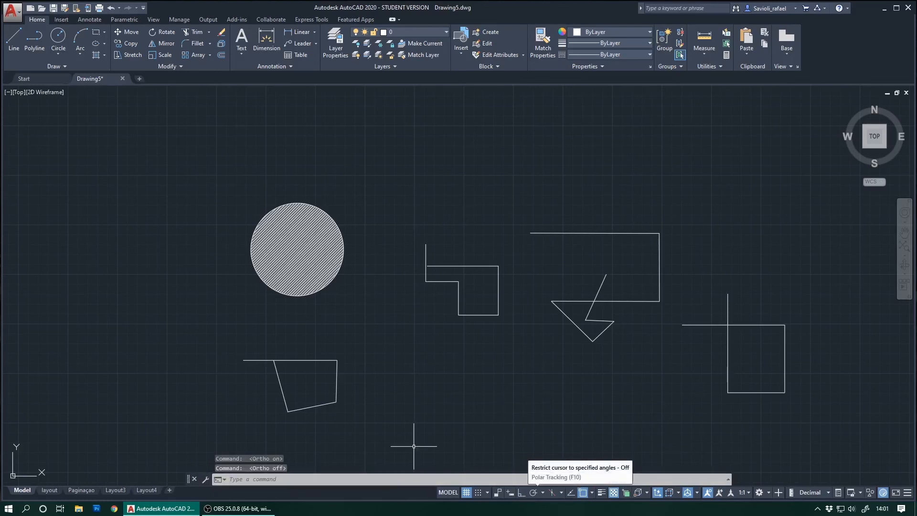
key("Escape")
key("Escape")
key("Escape")
scroll(426, 381, "down", 2)
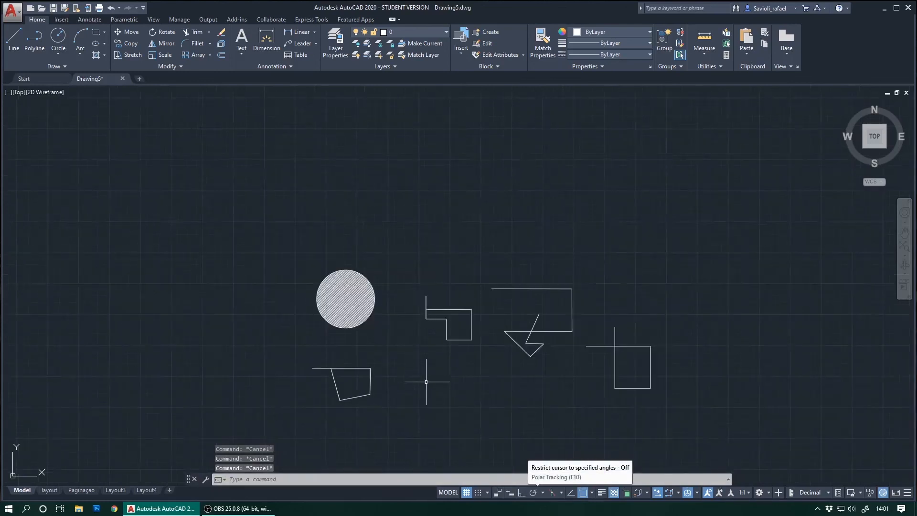
scroll(426, 381, "up", 2)
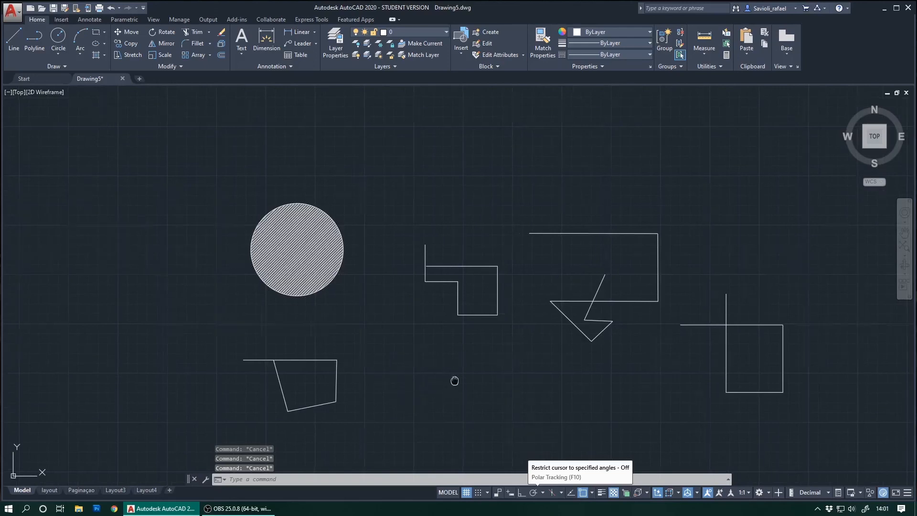
middle_click_drag(454, 379, 416, 383)
scroll(415, 382, "up", 2)
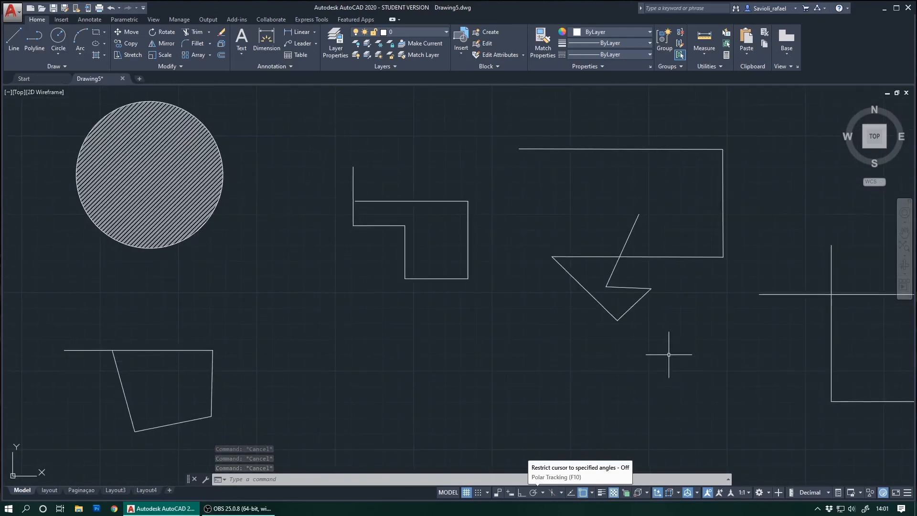
scroll(719, 338, "down", 2)
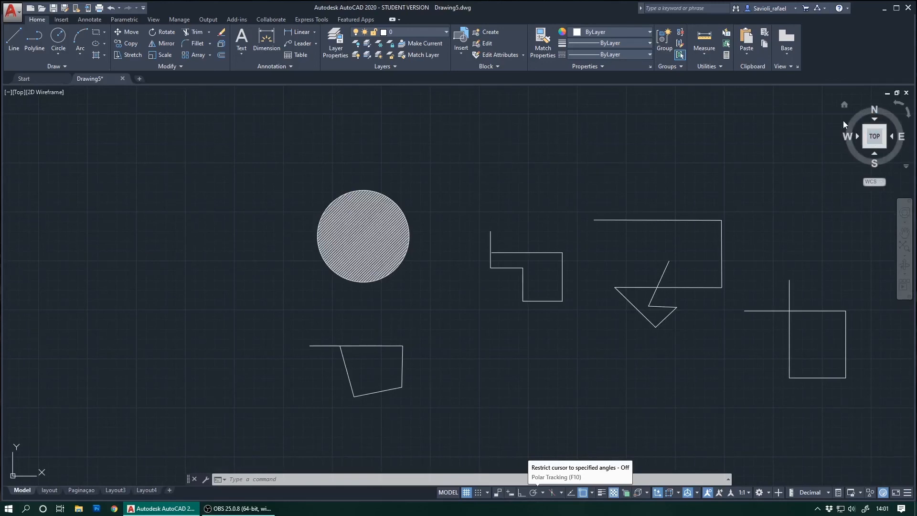
scroll(594, 315, "down", 2)
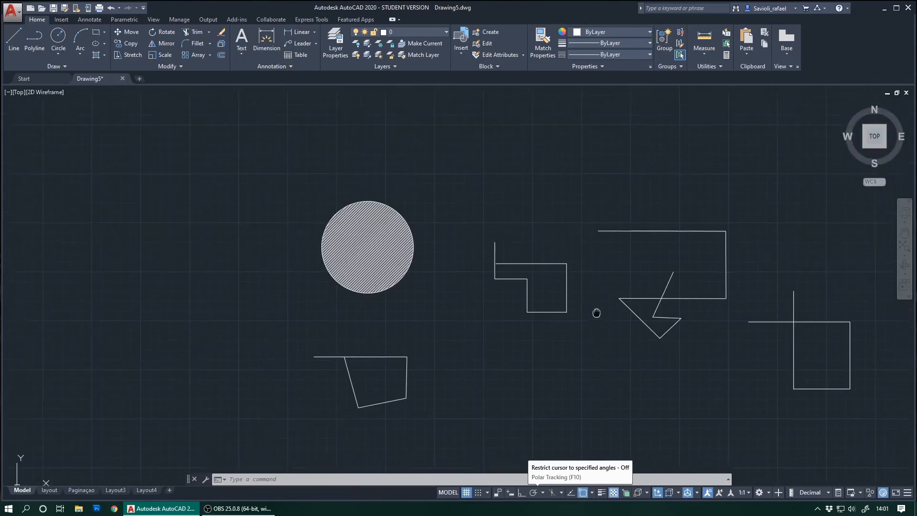
scroll(414, 274, "down", 2)
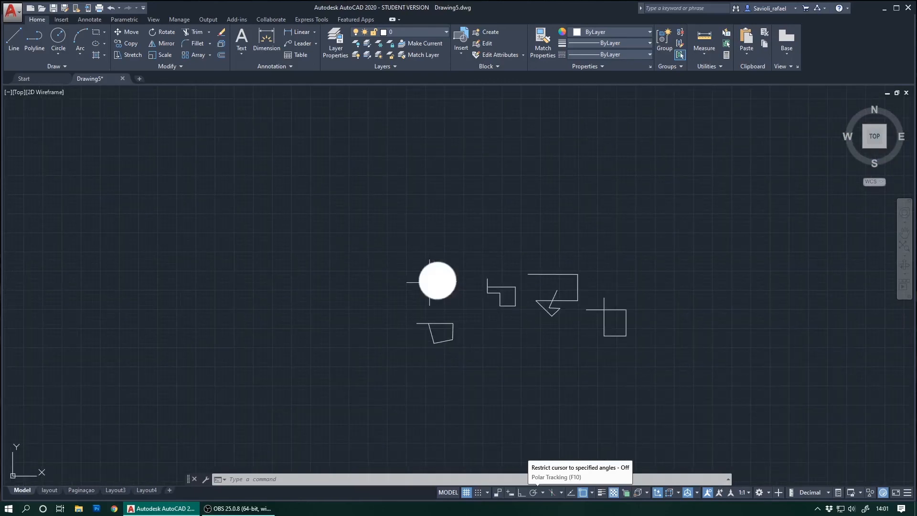
scroll(419, 286, "up", 2)
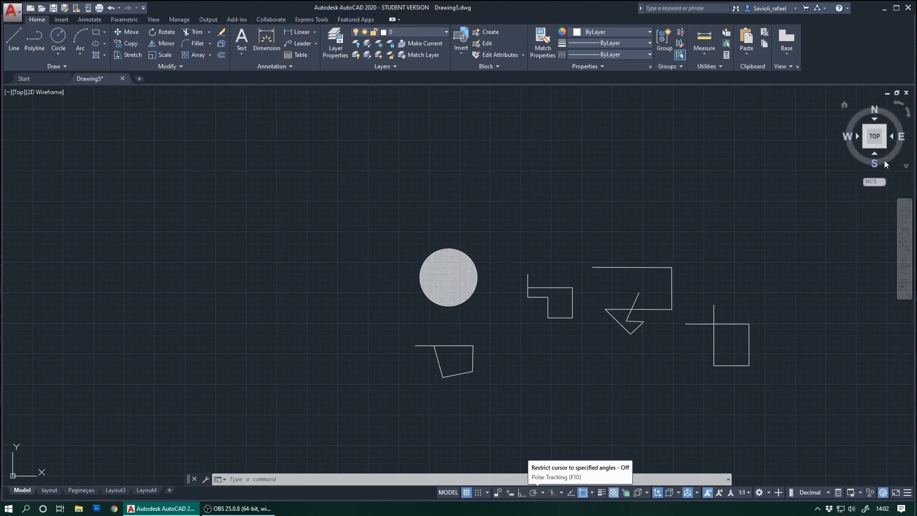
- Switch to the SW Isometric view, inspect the drawn shapes up close, and return to the Top view
left_click(864, 145)
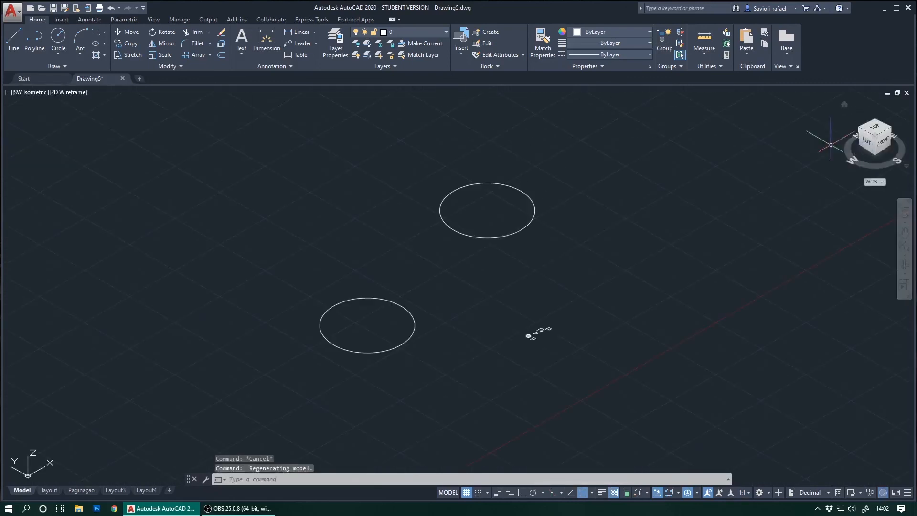
scroll(535, 332, "up", 10)
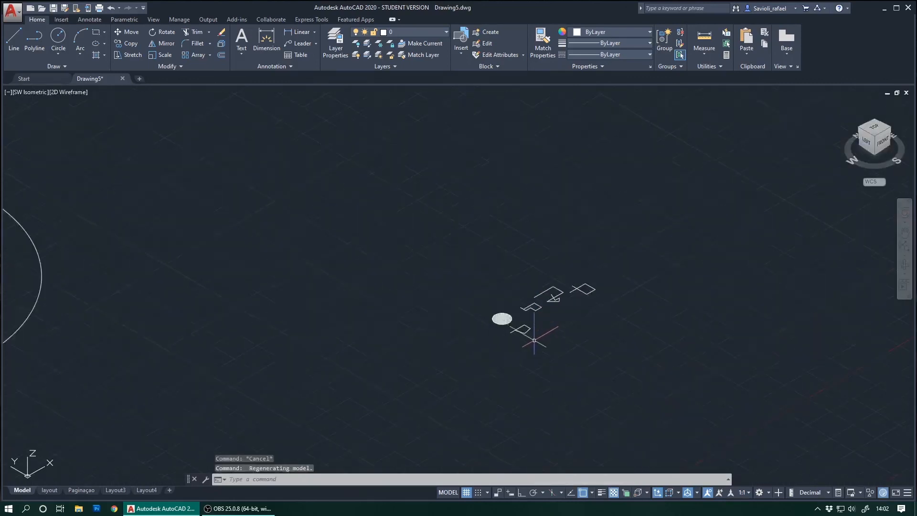
scroll(525, 321, "up", 2)
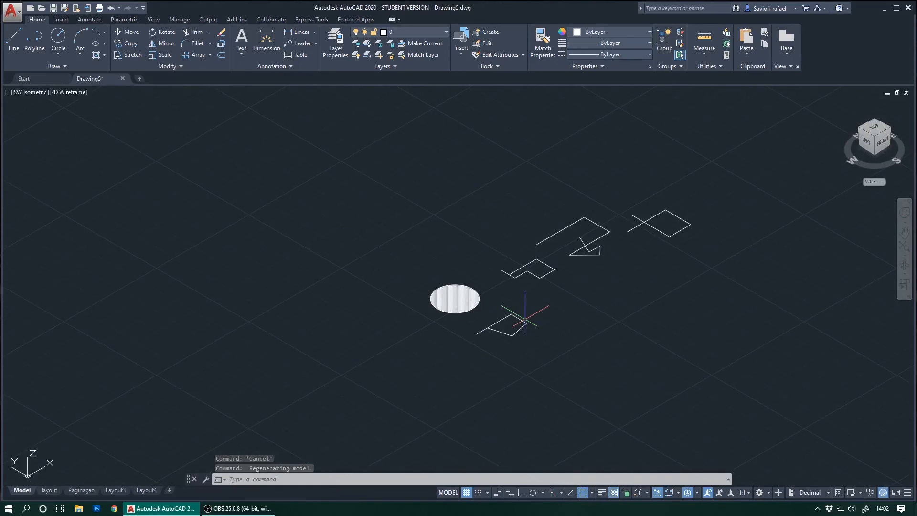
scroll(525, 319, "down", 10)
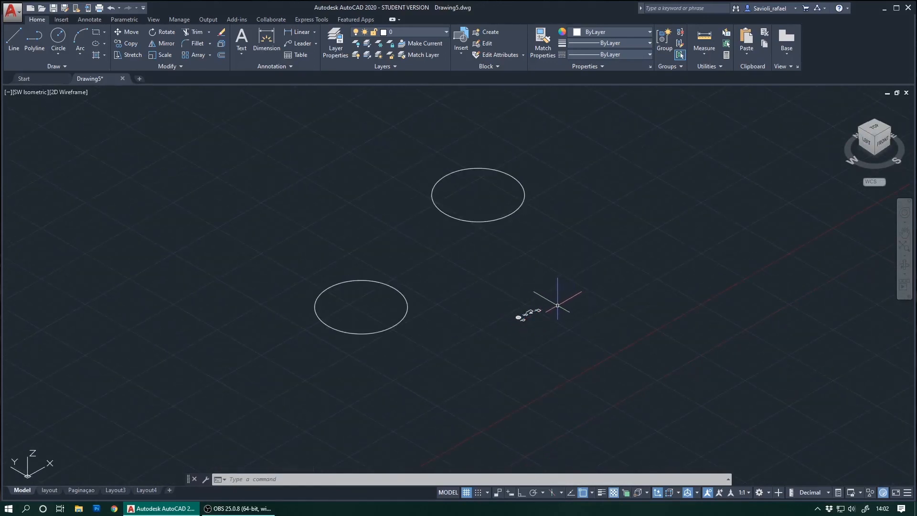
left_click(877, 130)
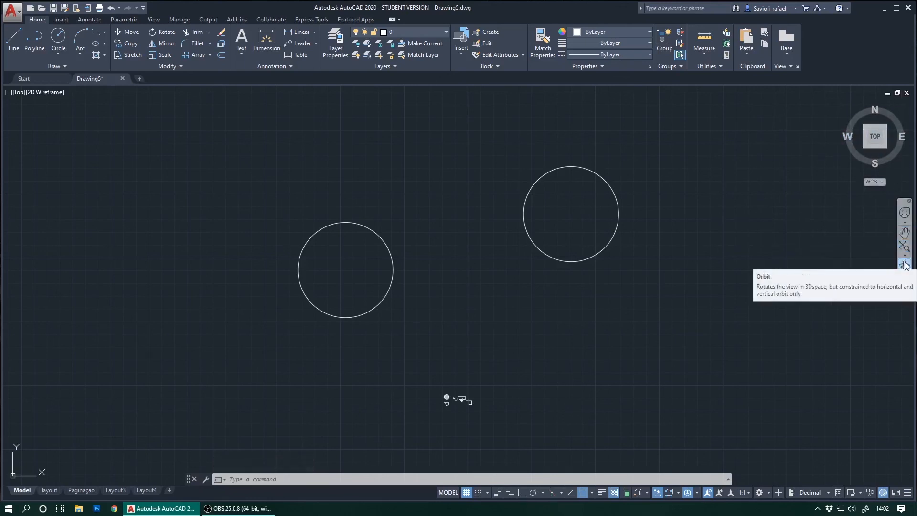
- Try out the navigation bar's Pan tool by shifting and zooming the Top view around the two circles, and exit the tool
left_click(904, 234)
mouse_move(651, 317)
left_mouse_down()
mouse_move(704, 307)
mouse_move(590, 351)
mouse_move(563, 311)
mouse_move(702, 311)
mouse_move(647, 302)
mouse_move(659, 317)
mouse_move(544, 311)
mouse_move(654, 331)
left_mouse_up()
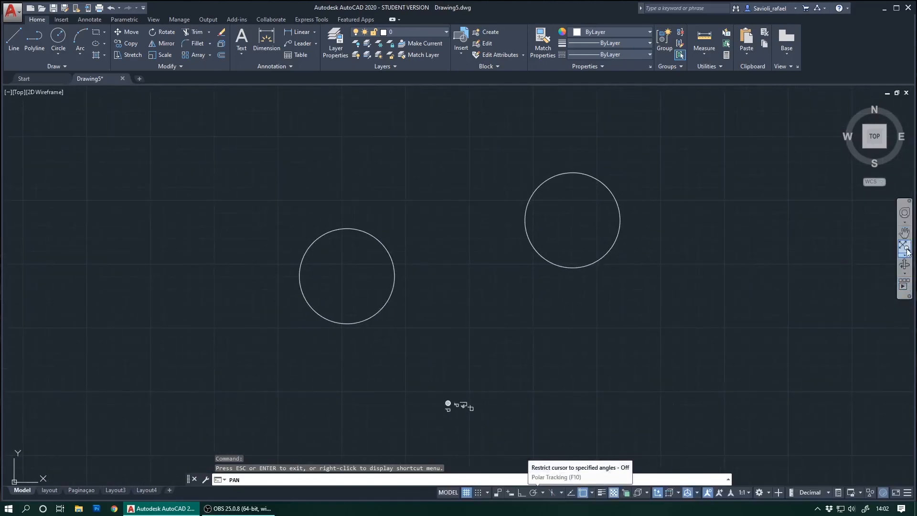
scroll(680, 293, "up", 5)
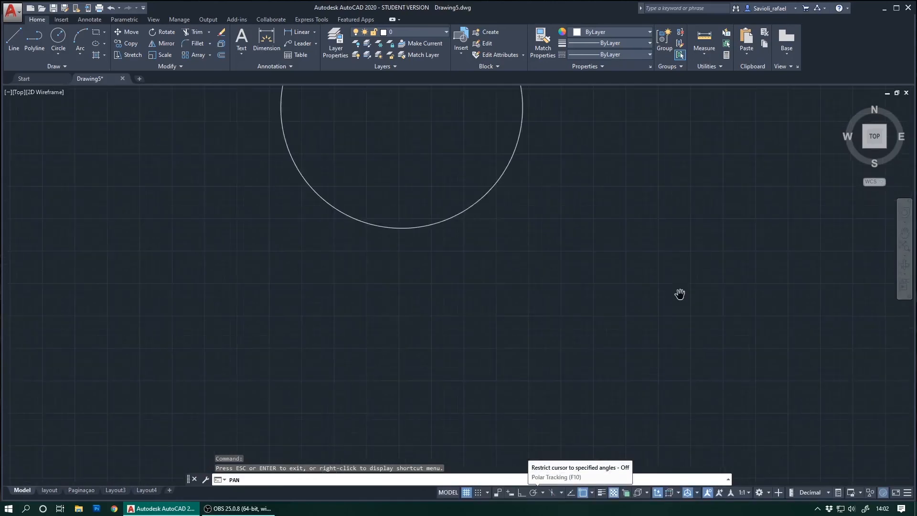
scroll(680, 293, "down", 8)
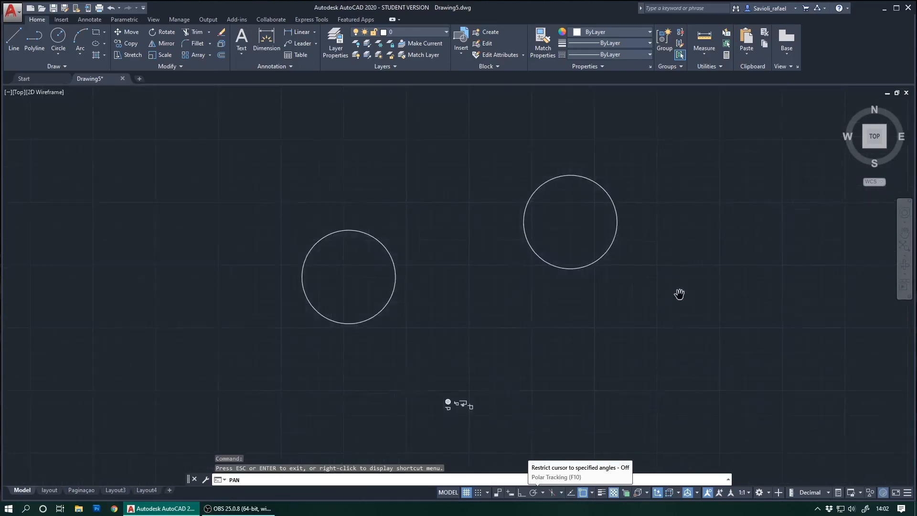
left_click_drag(607, 313, 624, 360)
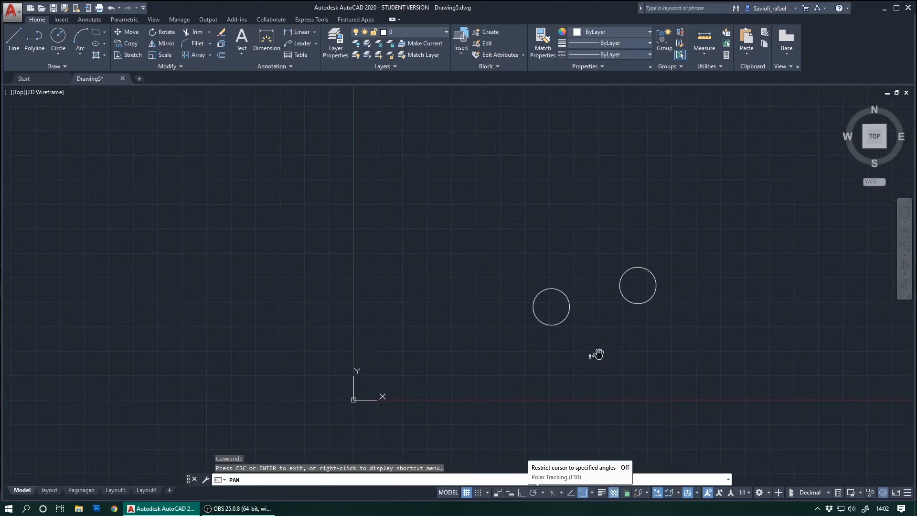
scroll(591, 353, "up", 4)
scroll(584, 343, "down", 2)
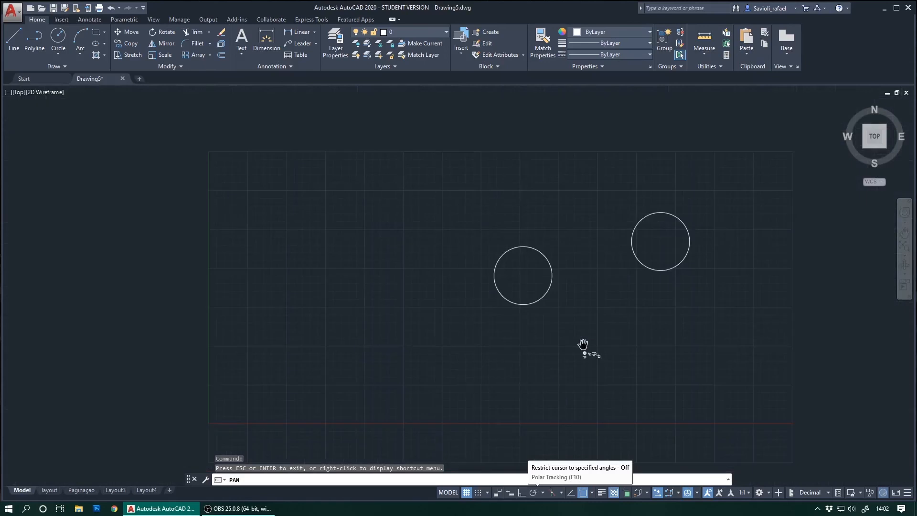
left_click_drag(631, 352, 562, 353)
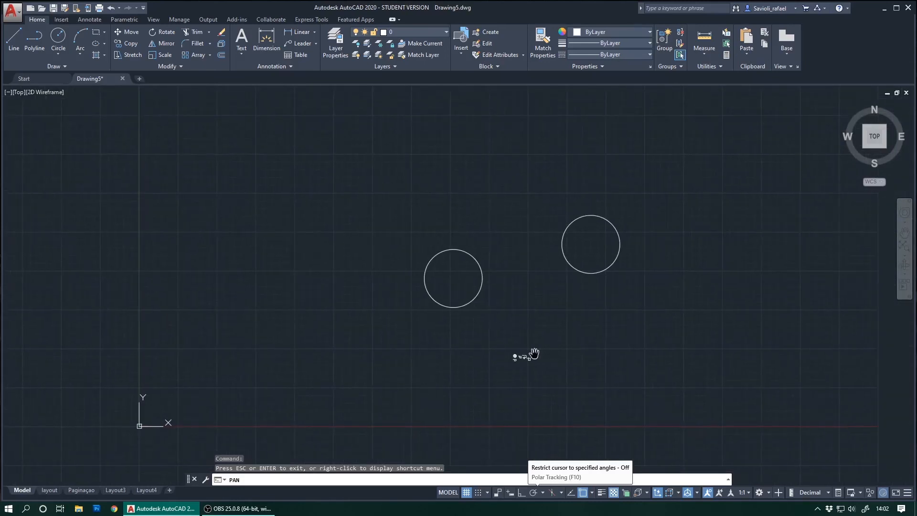
key("Escape")
key("Escape")
key("Escape")
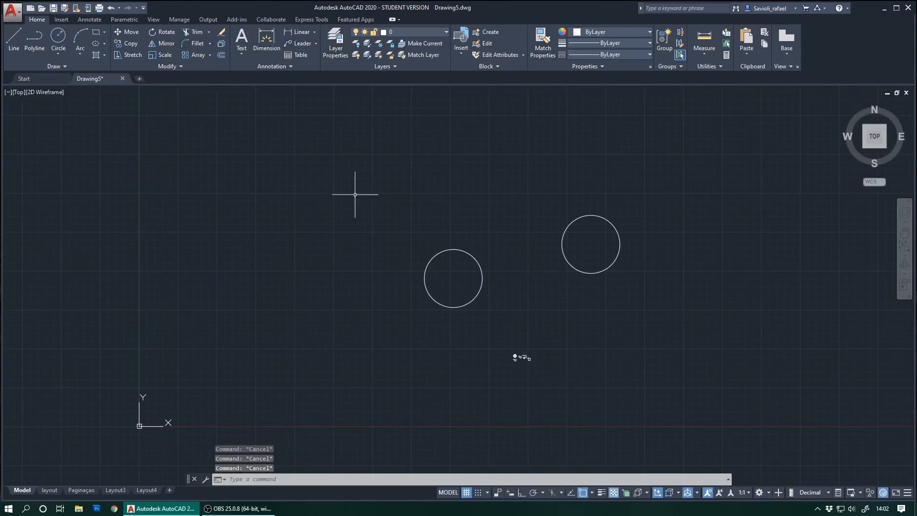
- Delete the whole cluster of small shapes below the two circles, selecting it with a crossing lasso
left_click(526, 375)
mouse_move(525, 375)
left_mouse_down()
mouse_move(508, 342)
mouse_move(557, 352)
left_mouse_up()
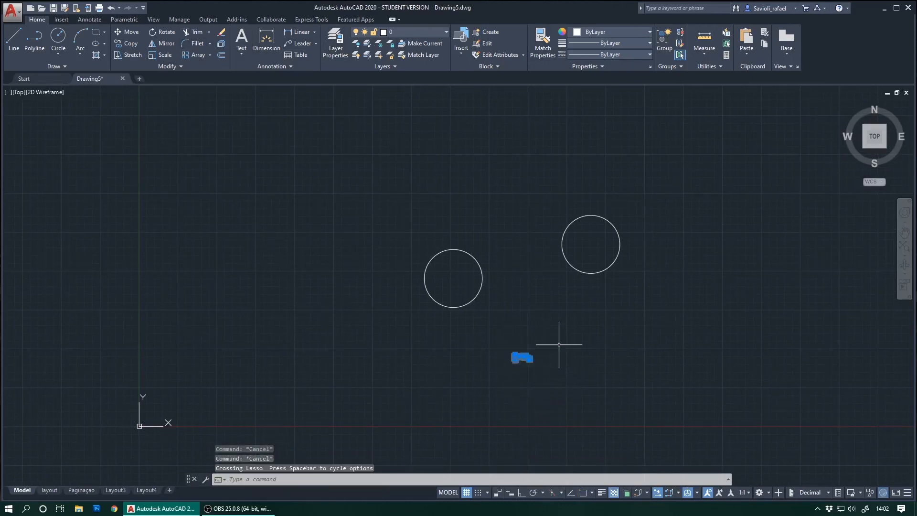
key("Delete")
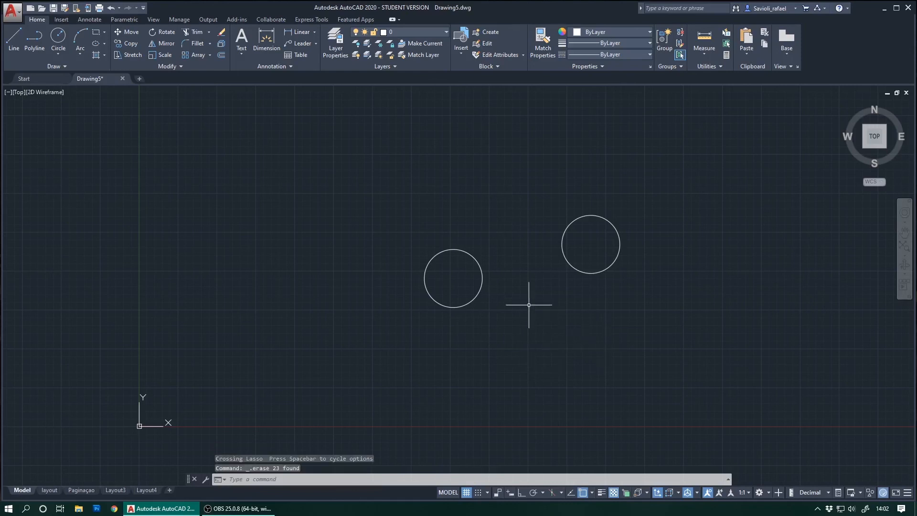
- Delete the two remaining large circles one after the other to empty the drawing area
left_click(477, 294)
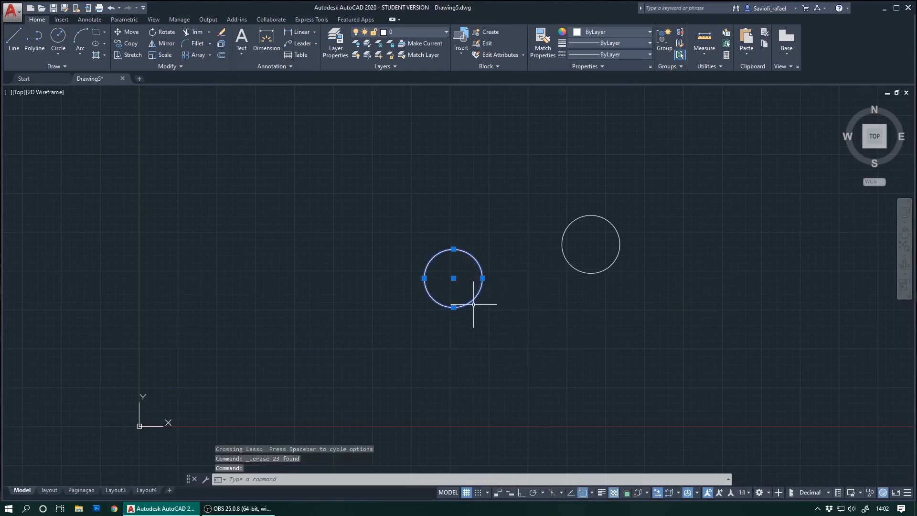
key("Delete")
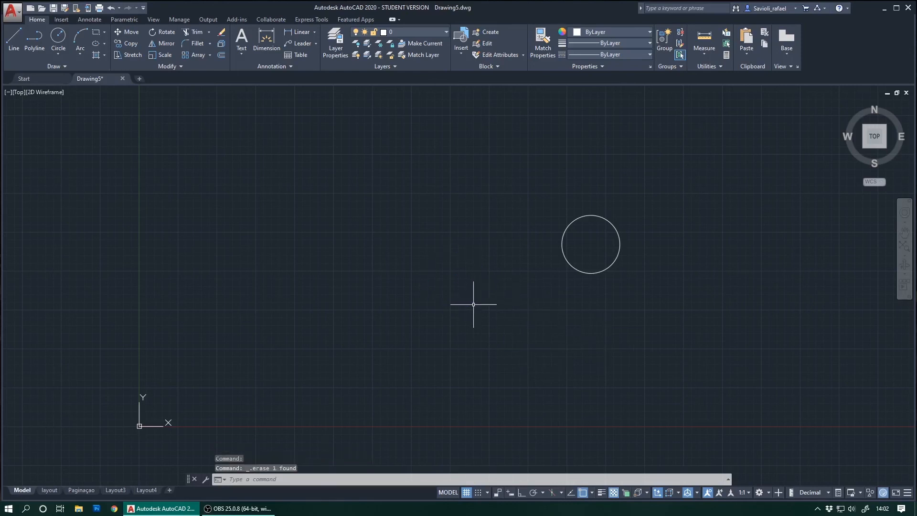
left_click(615, 260)
key("Delete")
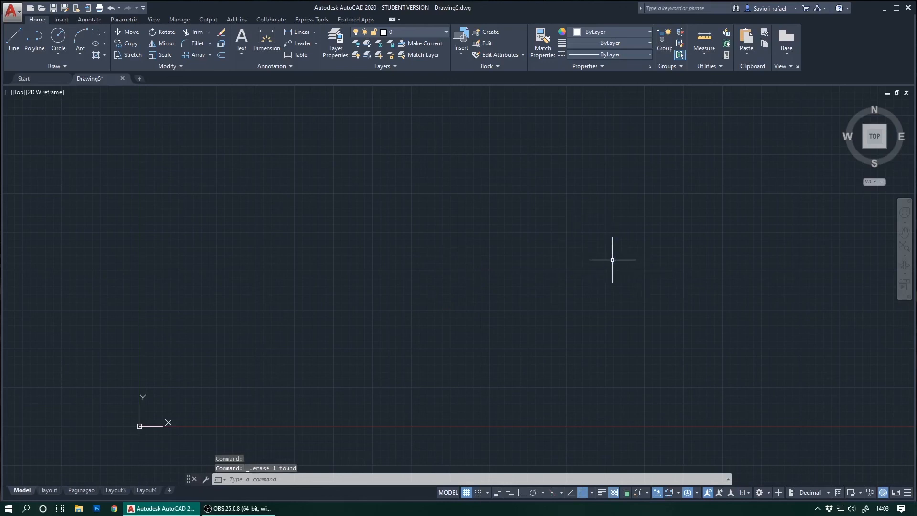
middle_click_drag(613, 260, 510, 300)
scroll(476, 289, "up", 2)
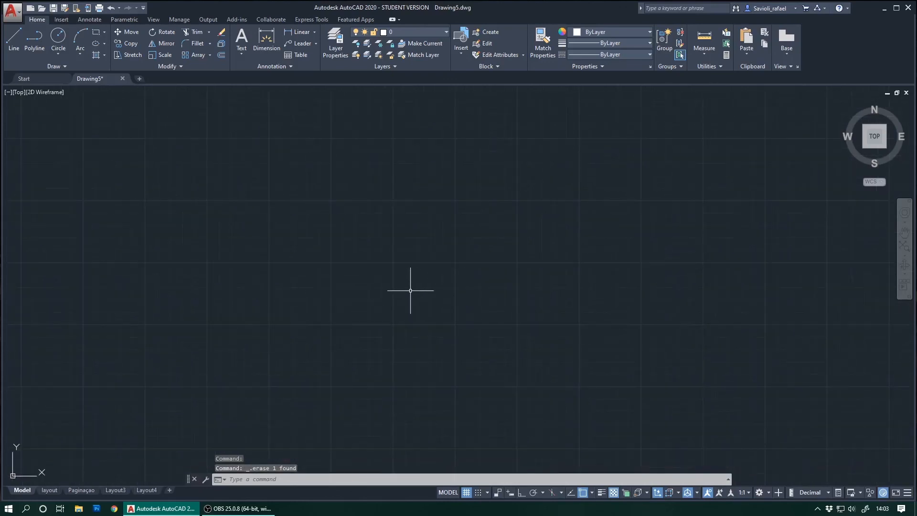